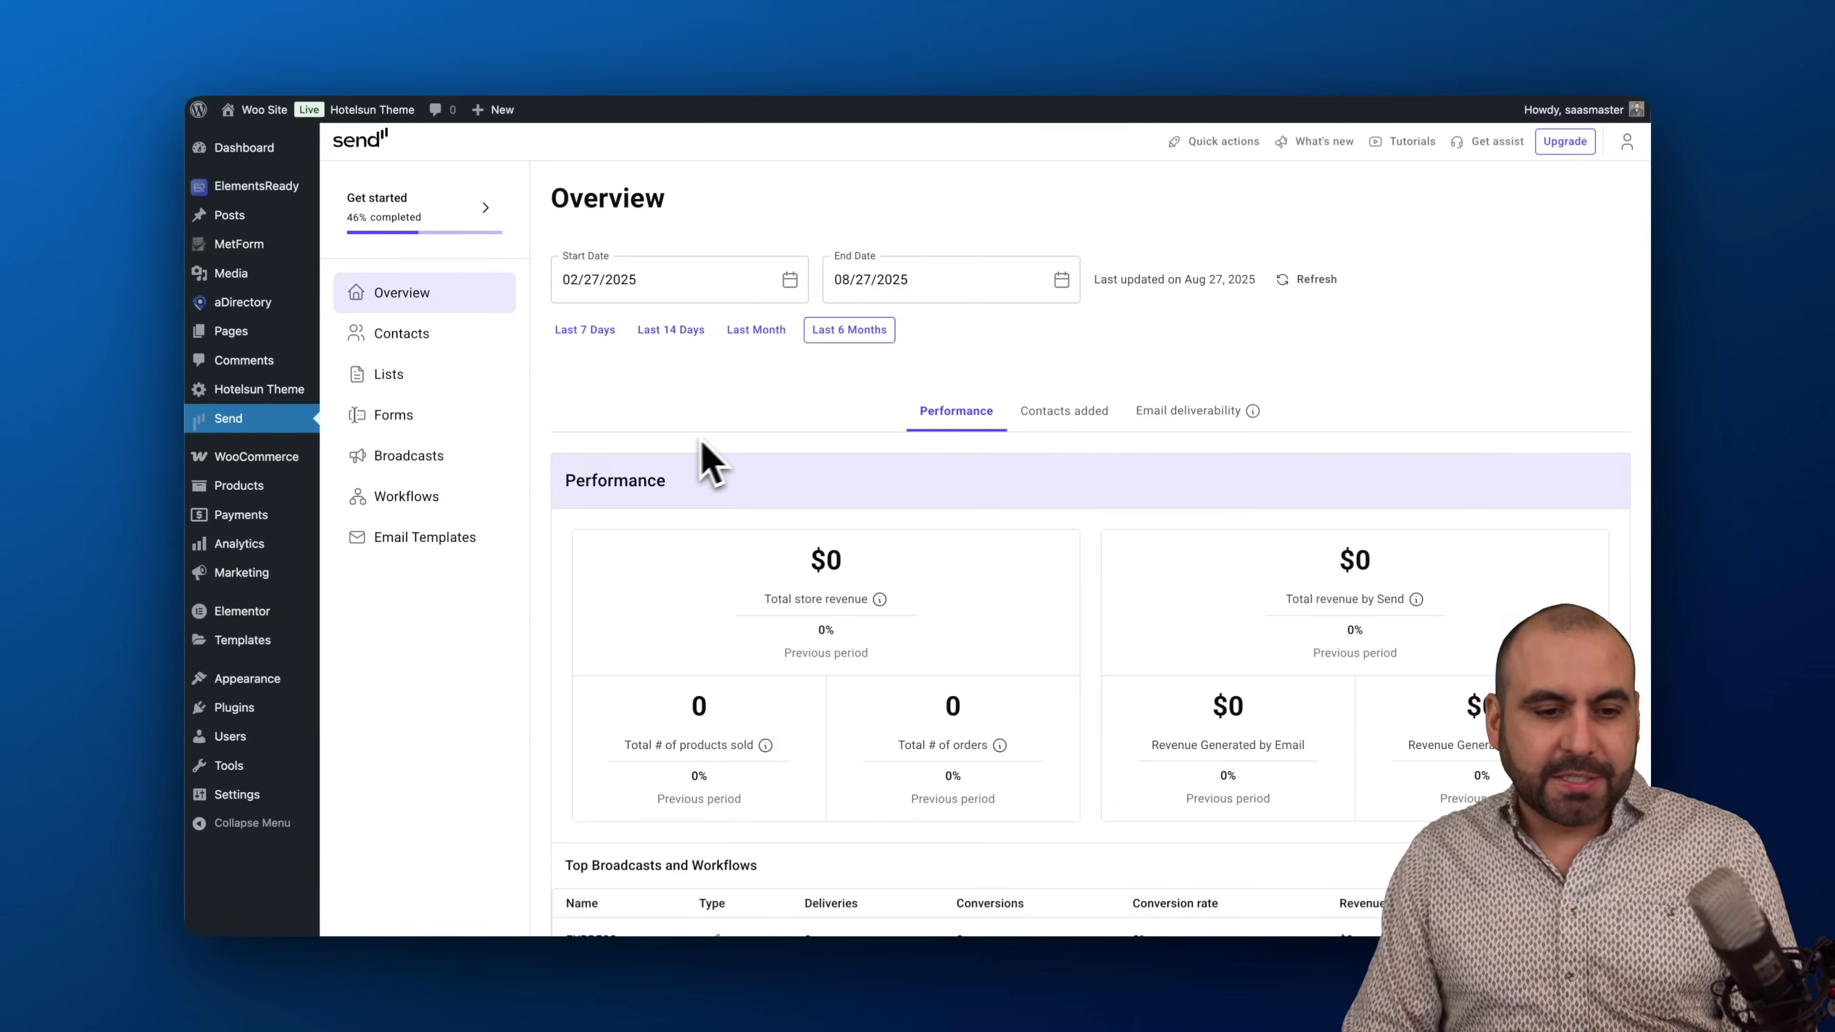
# In Workflows, preview the cart templates and settle on Abandoned Cart Recovery
pyautogui.click(406, 497)
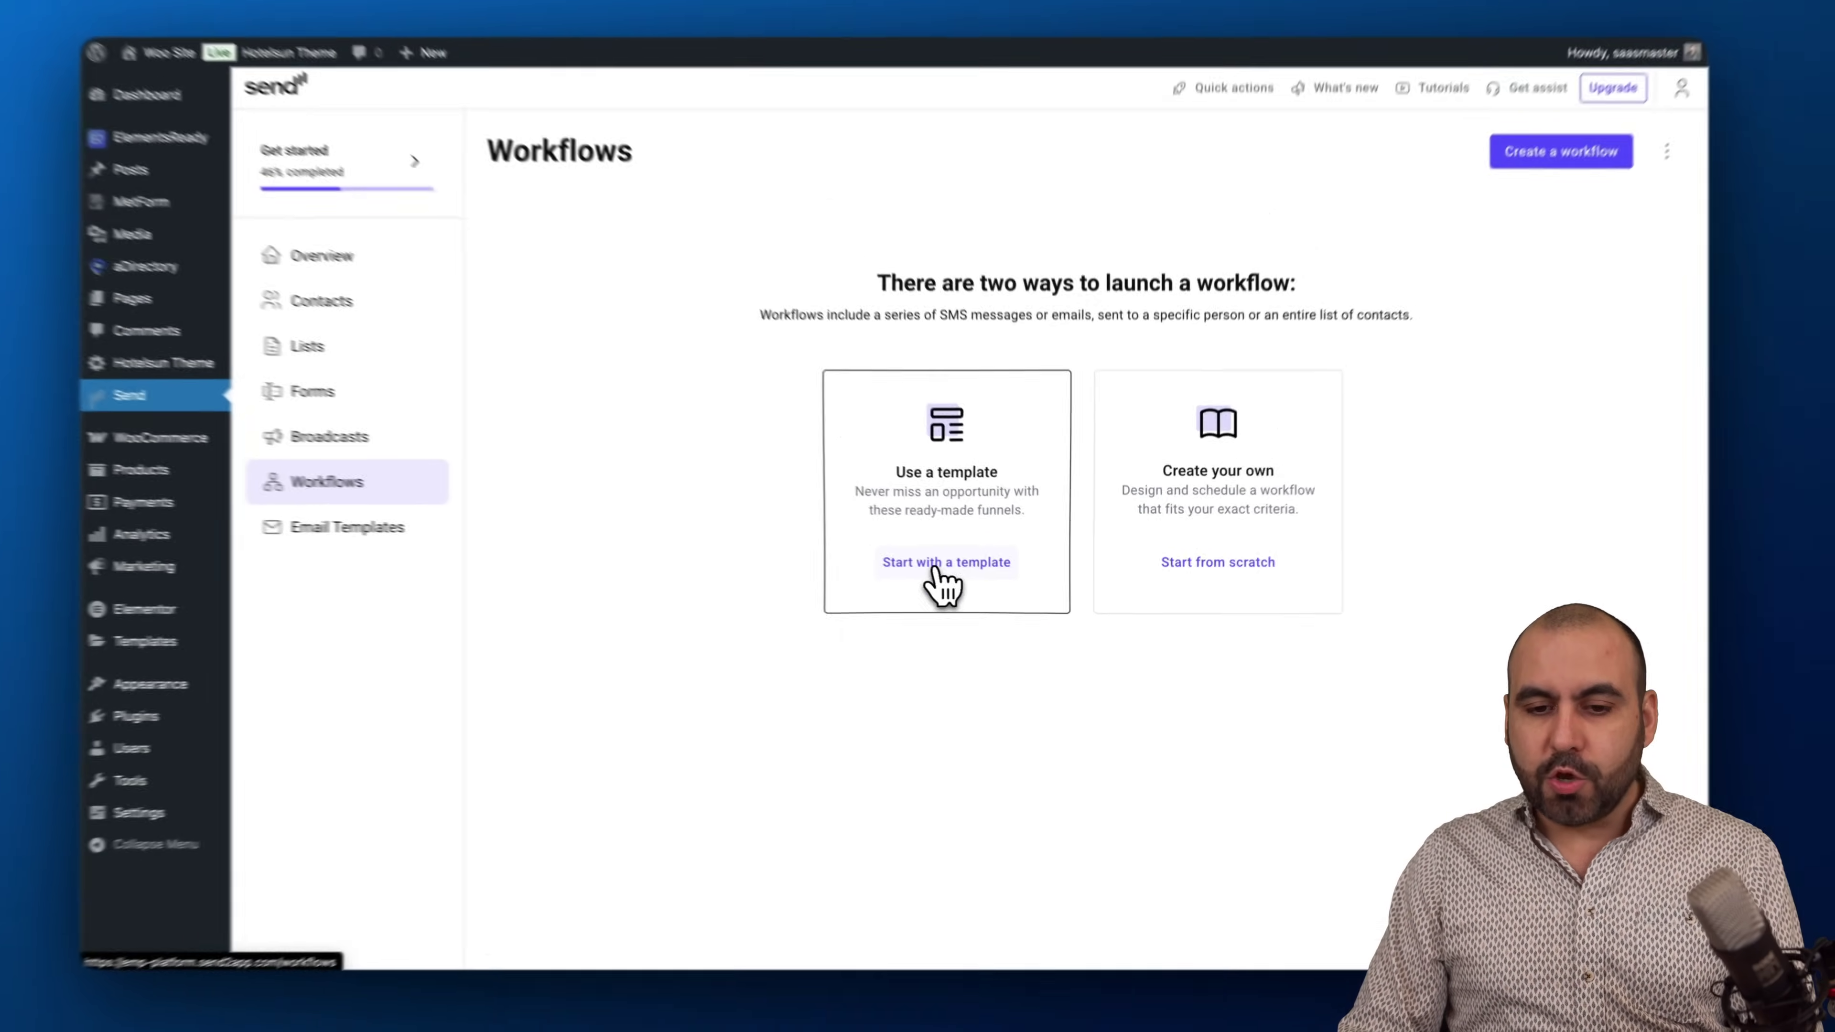
pyautogui.click(903, 542)
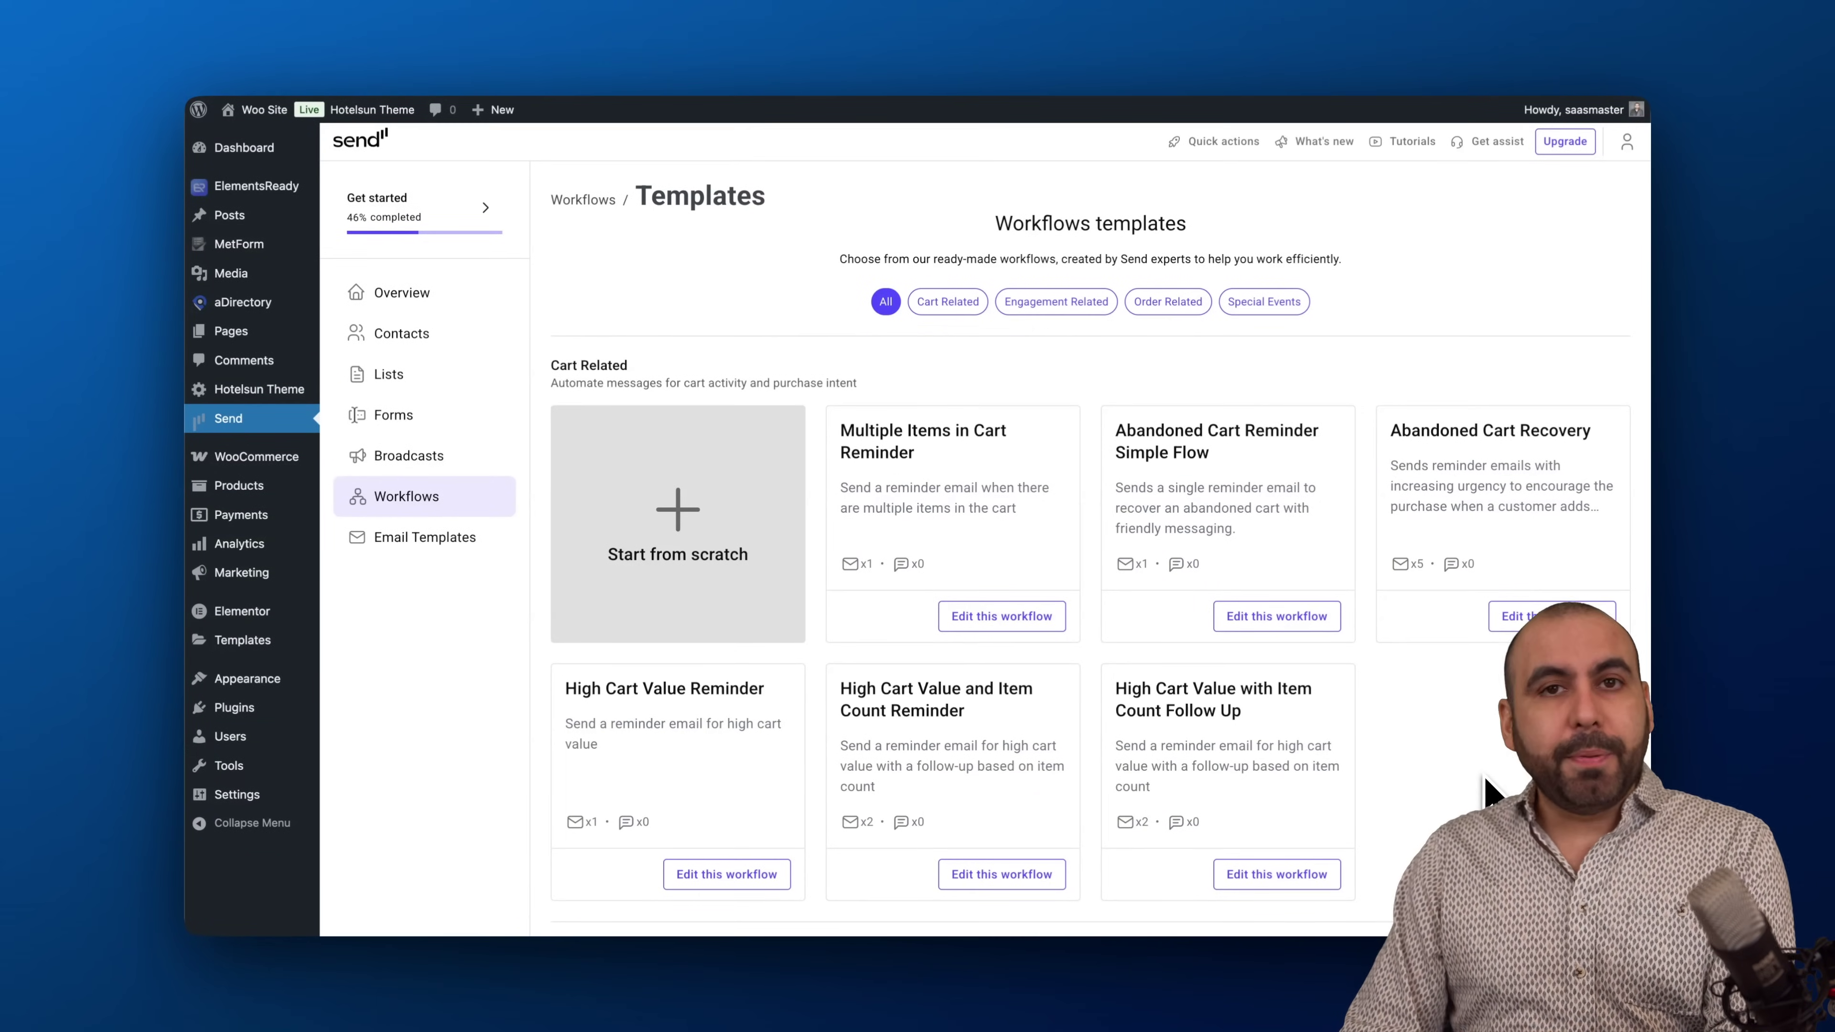
pyautogui.click(1001, 616)
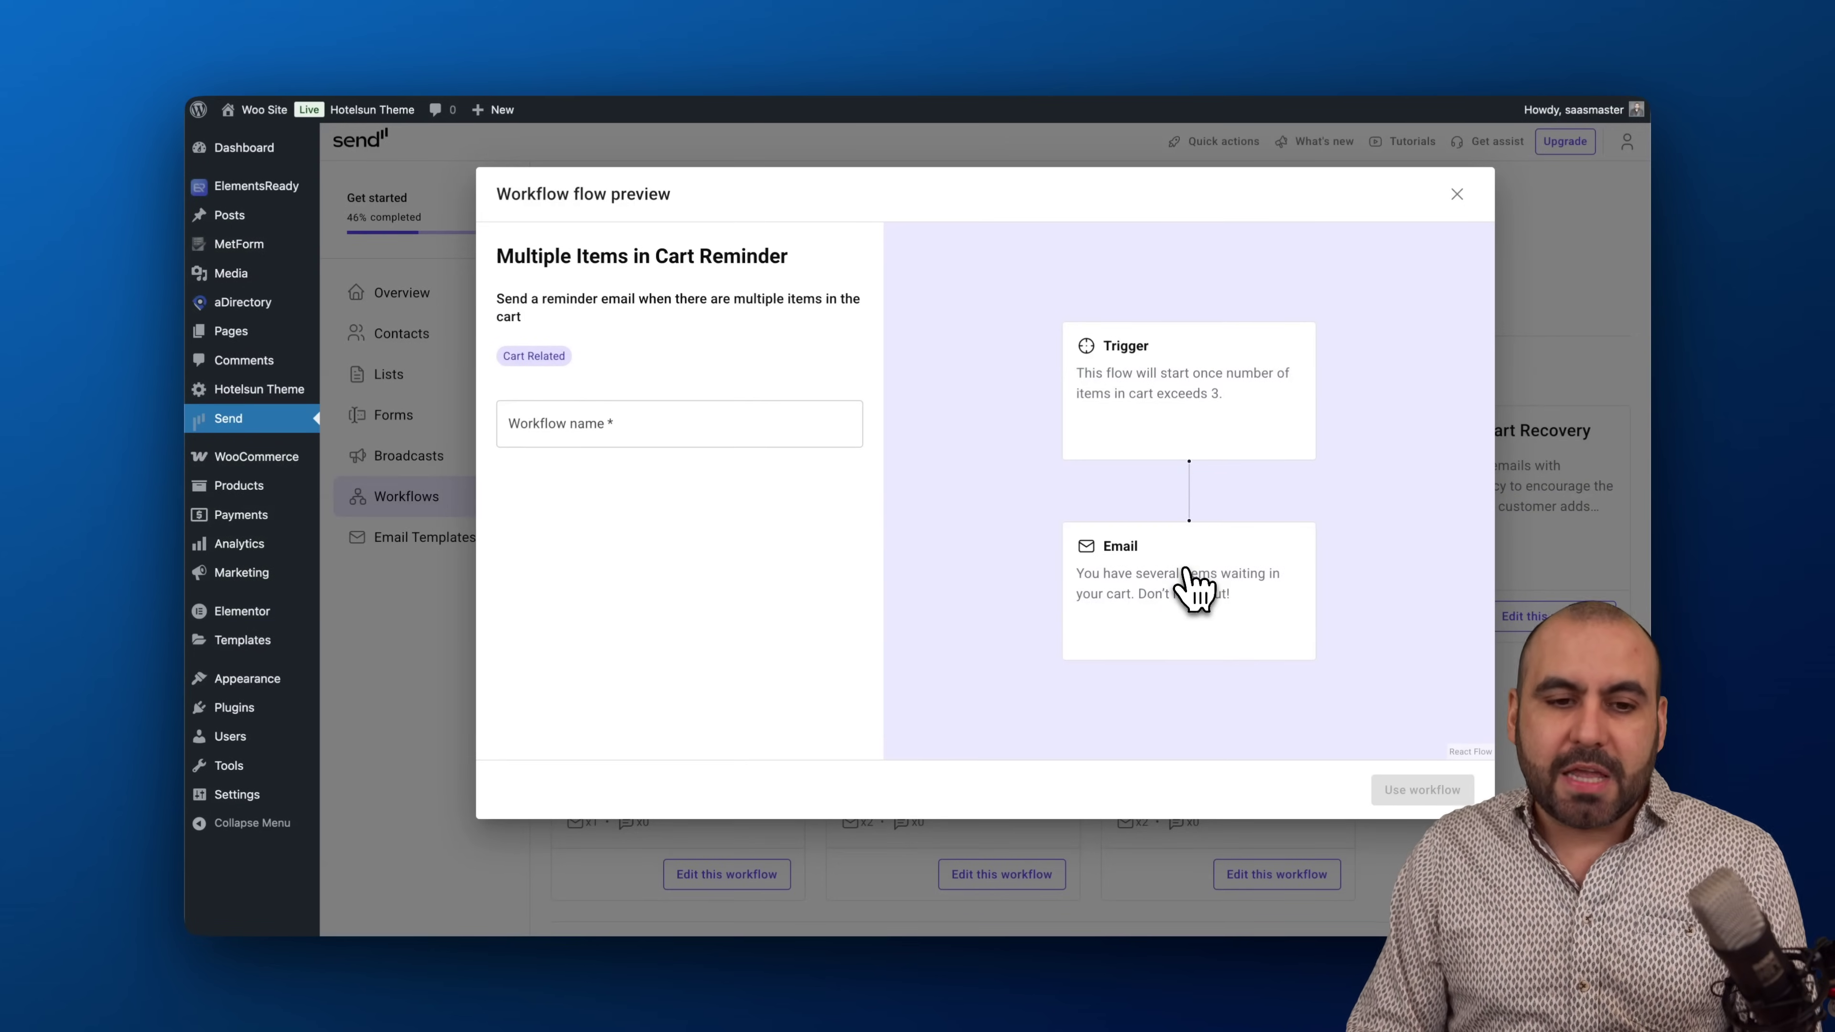
pyautogui.click(1457, 195)
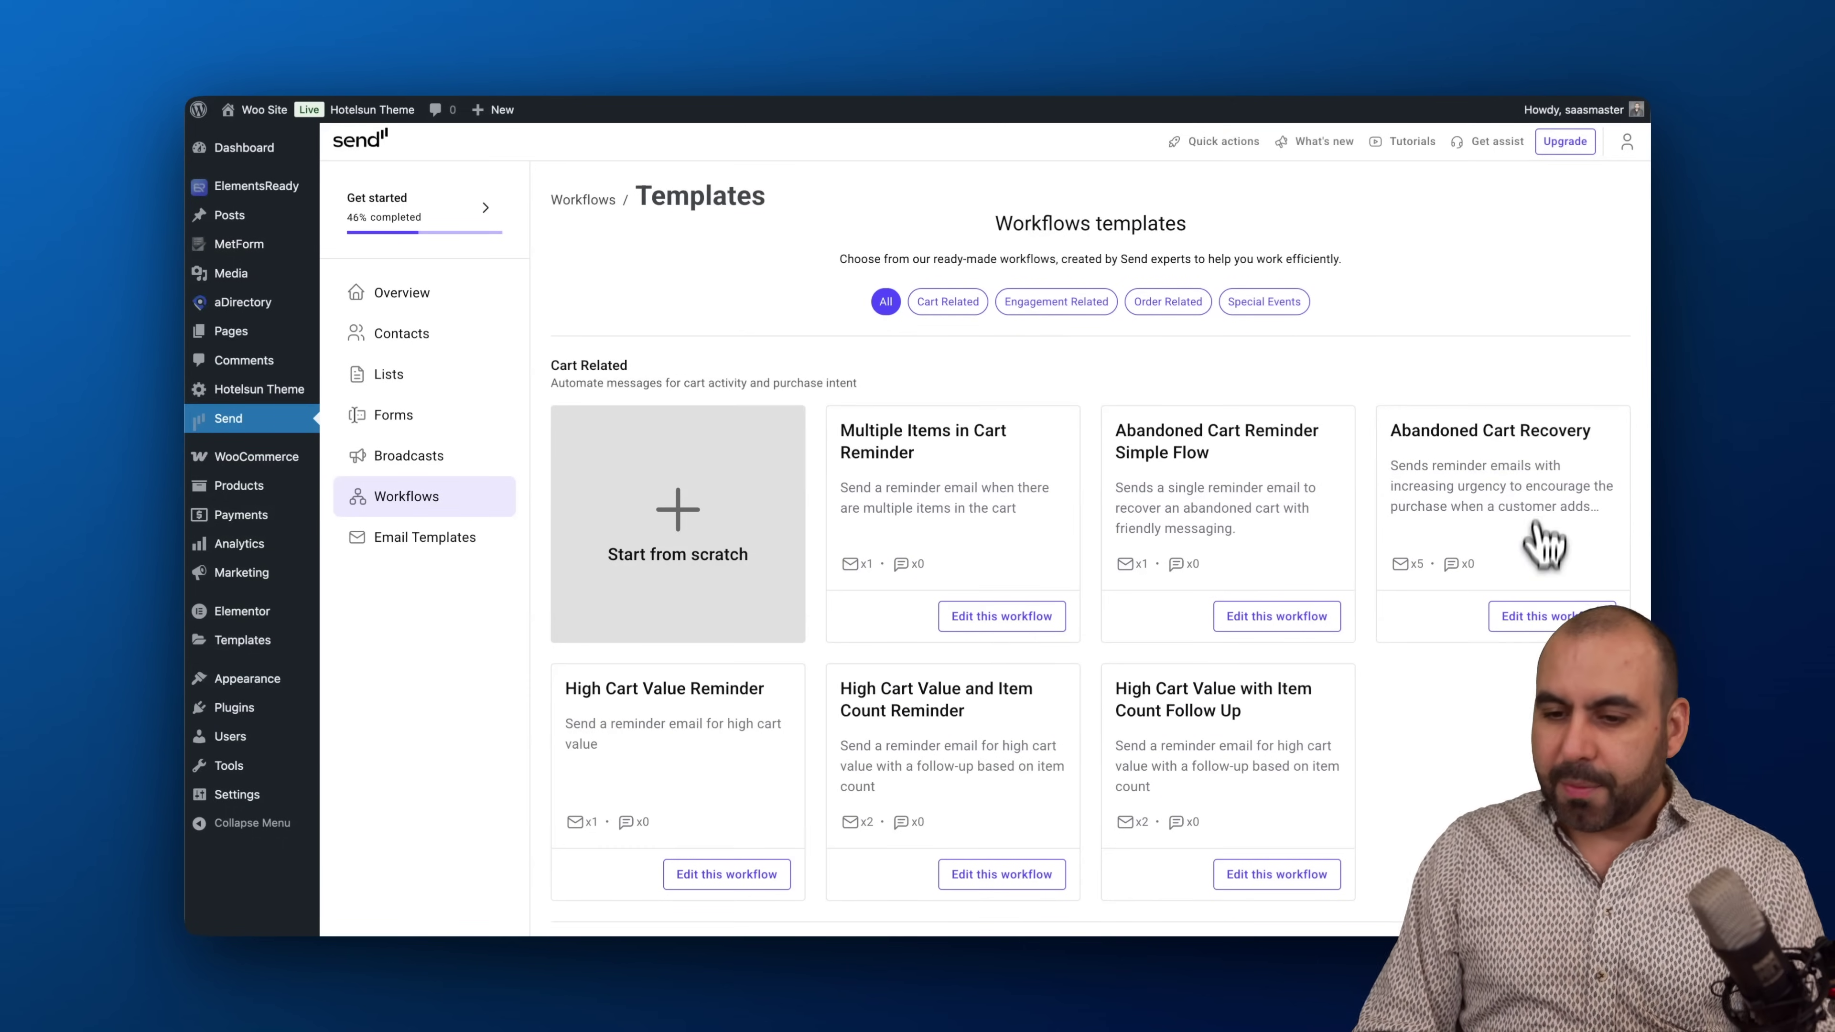
pyautogui.click(1542, 618)
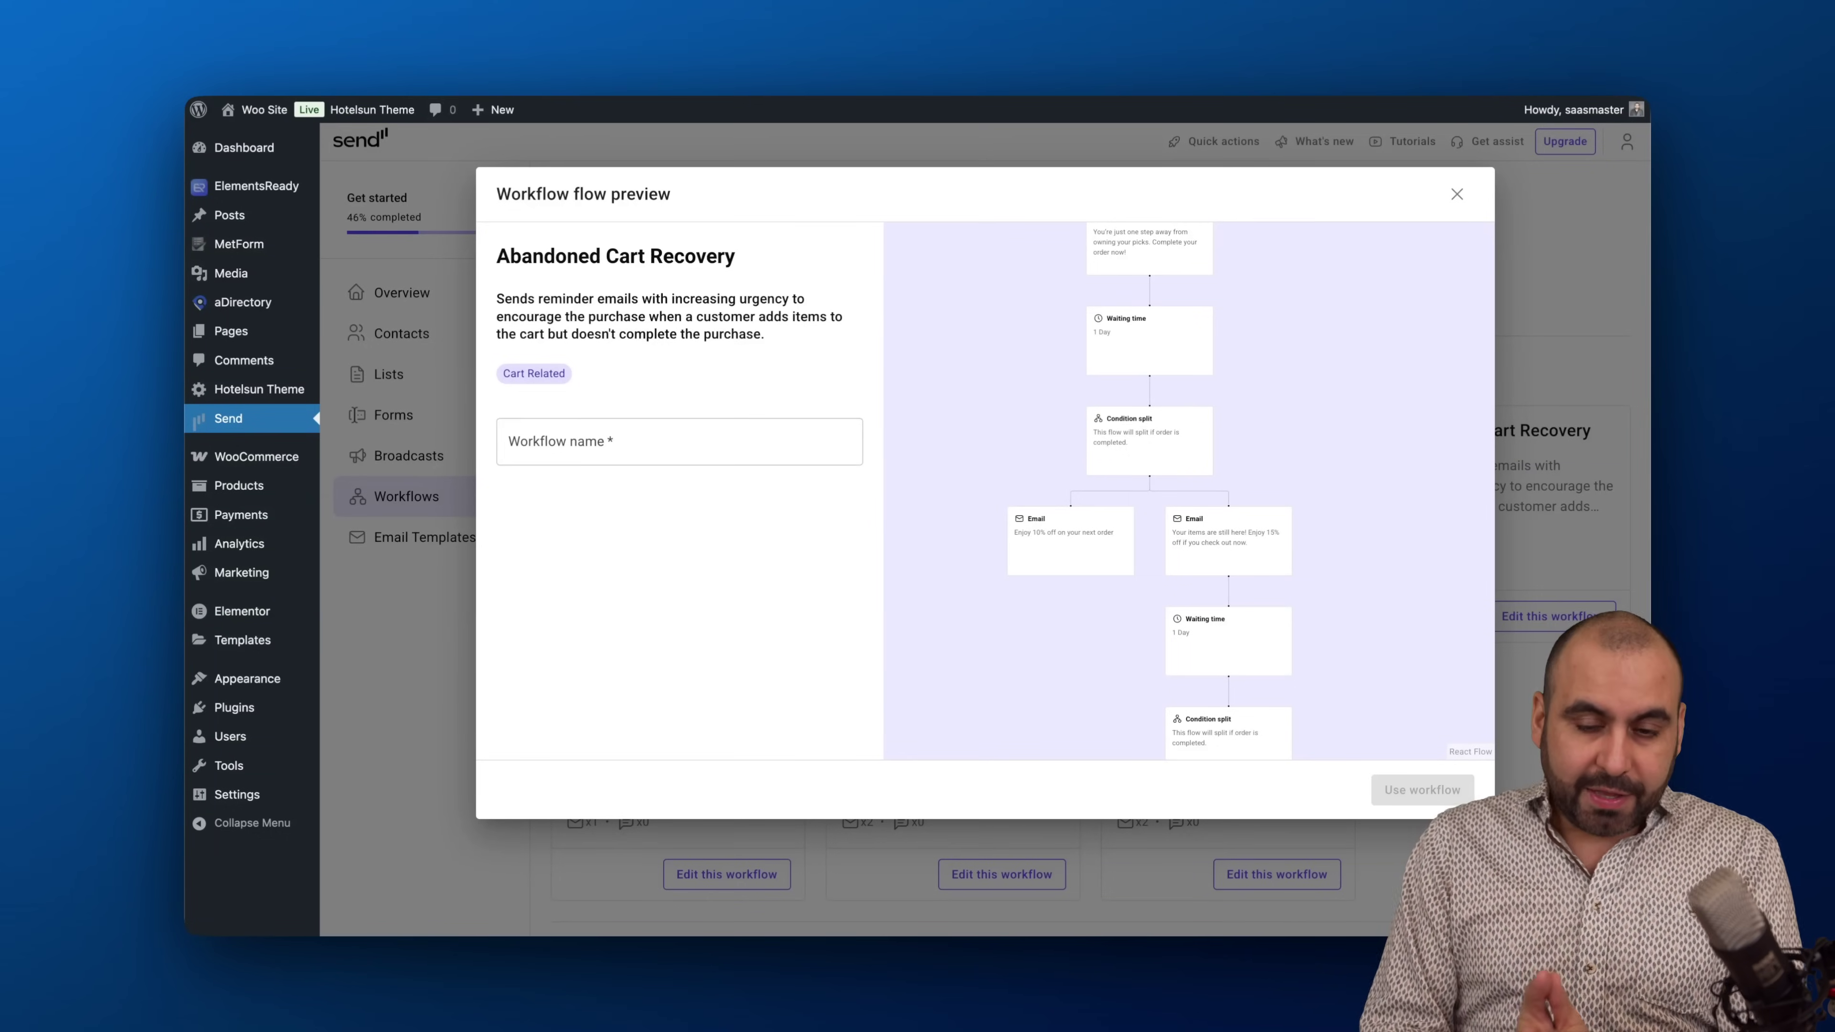
# Name the workflow 'cart test' and create it from the template
pyautogui.click(750, 439)
pyautogui.write('cart')
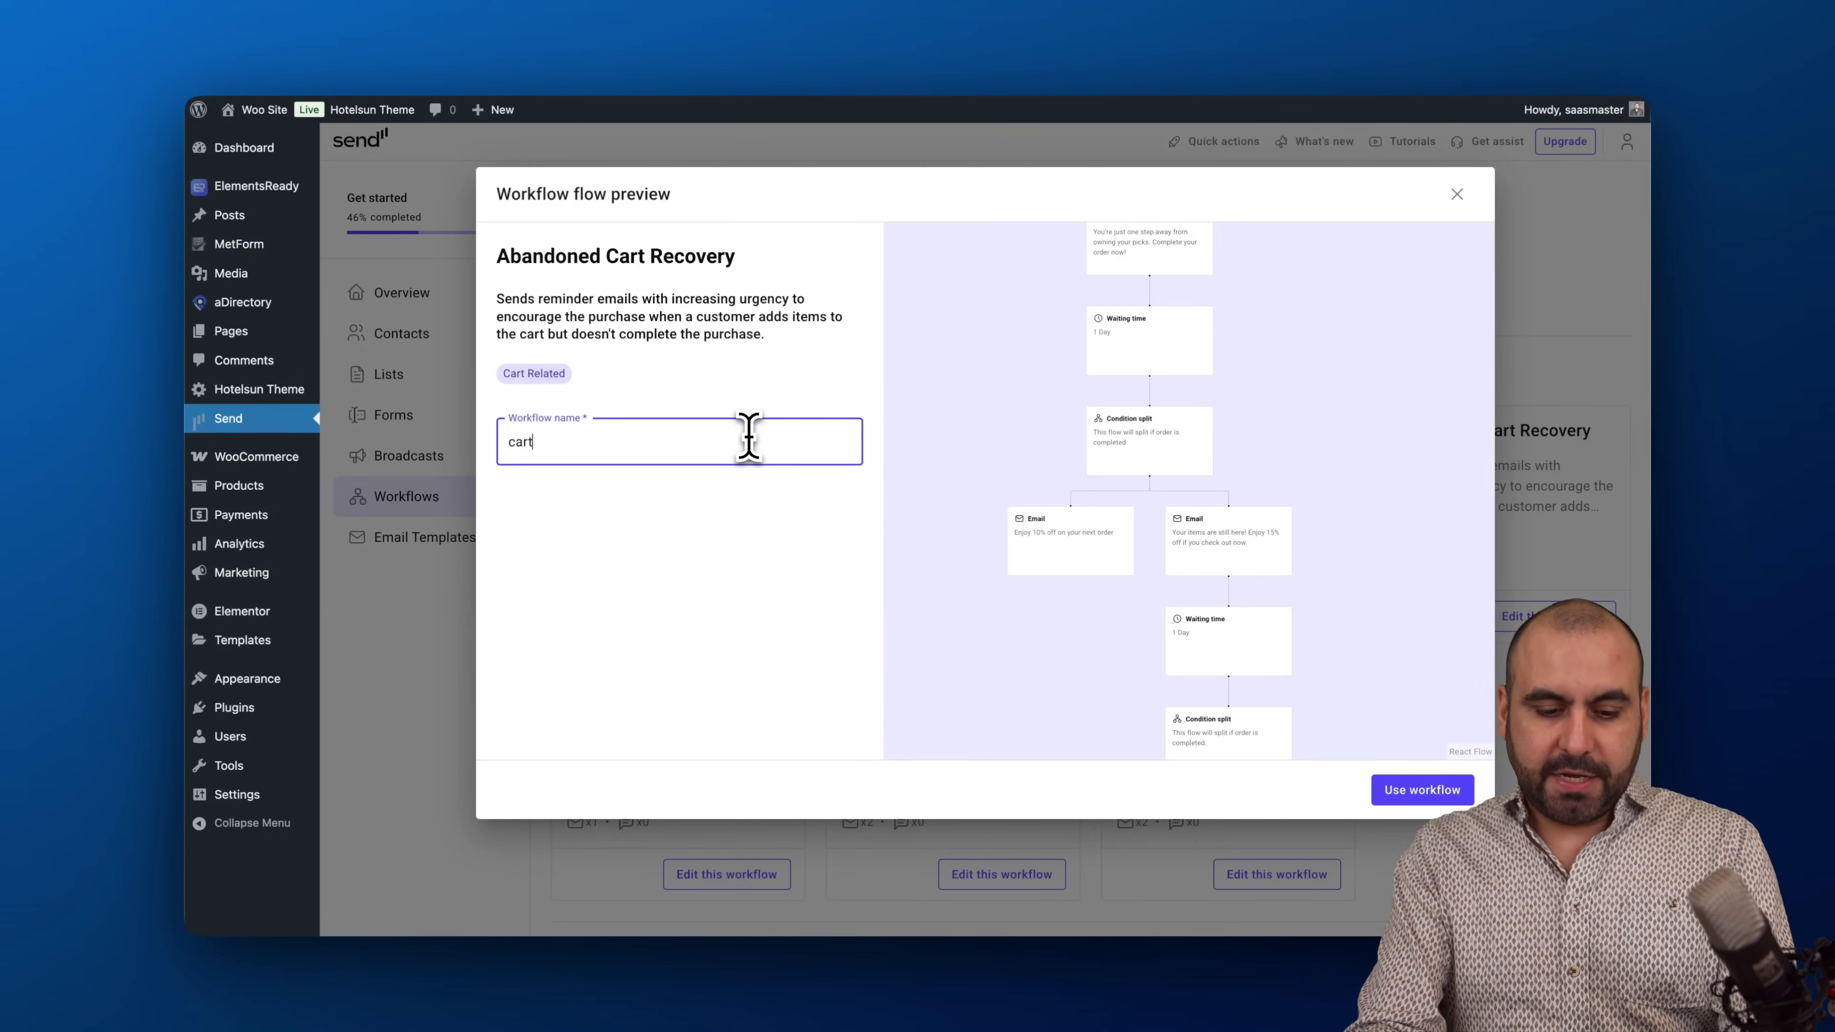
pyautogui.write(' test')
pyautogui.click(1451, 791)
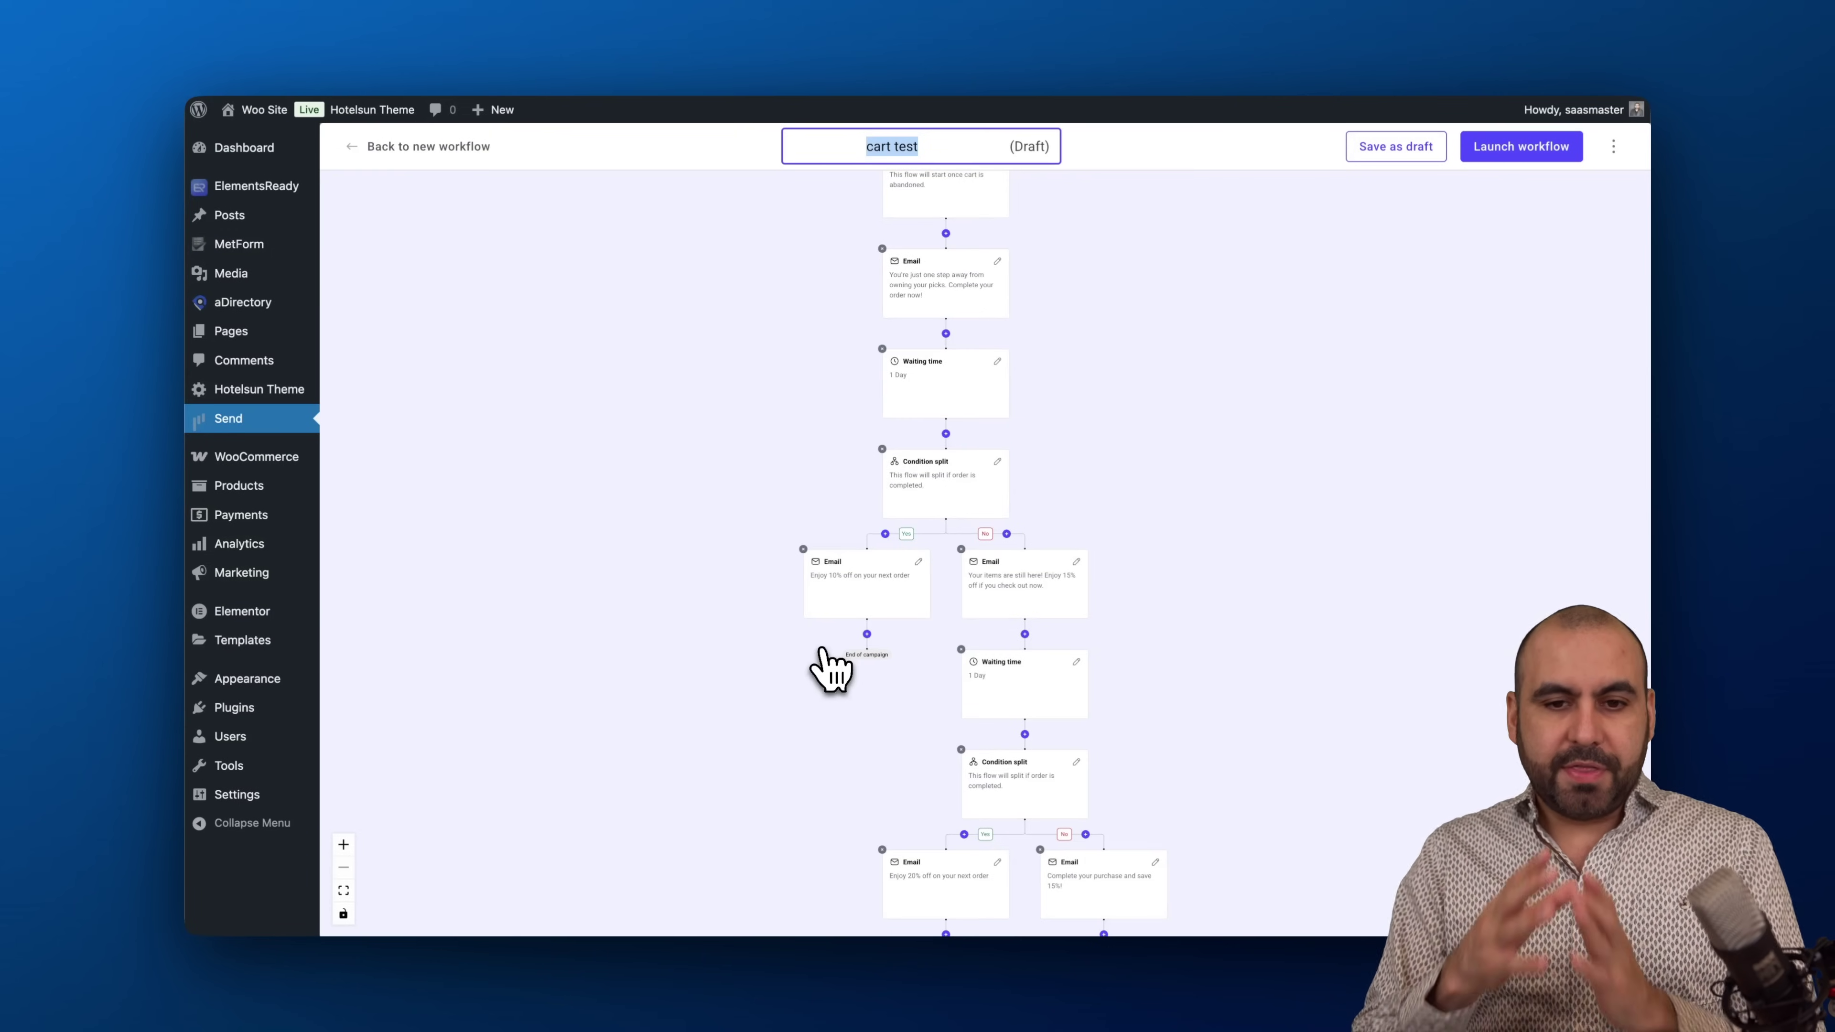
pyautogui.moveTo(824, 409); pyautogui.dragTo(800, 589)
pyautogui.scroll(3, 818, 454)
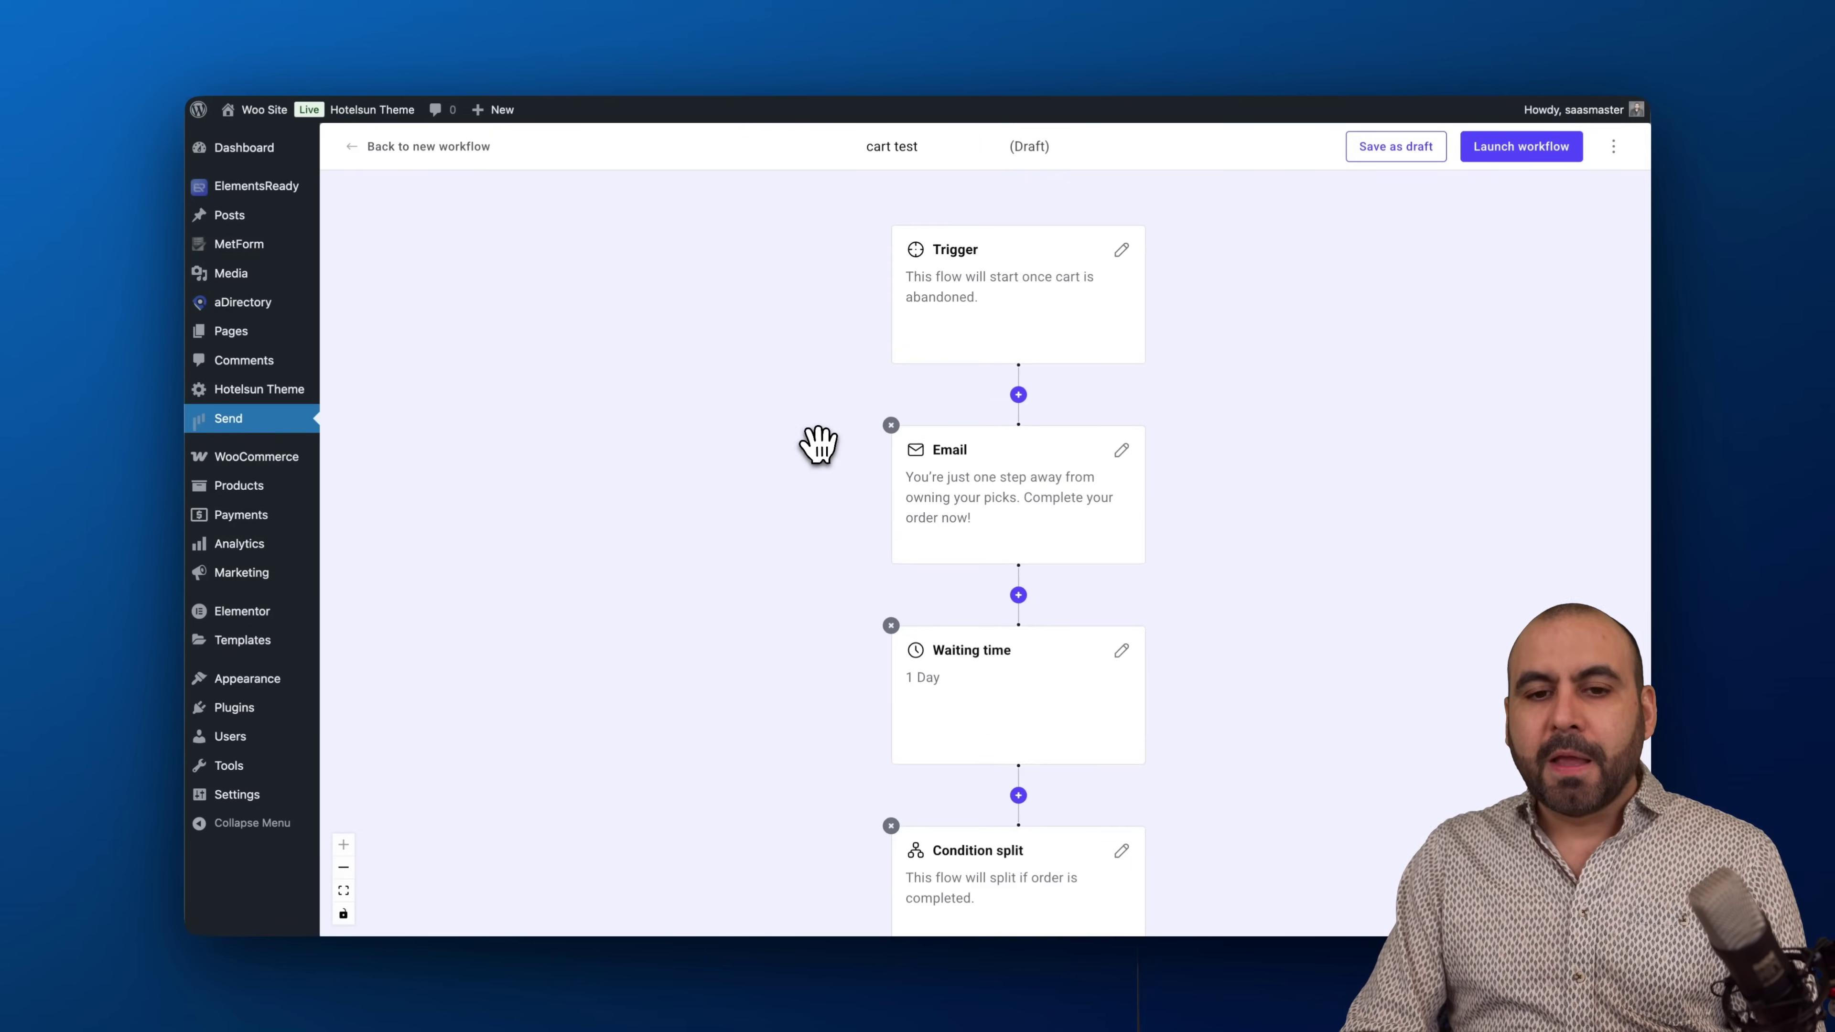
pyautogui.moveTo(819, 443); pyautogui.dragTo(754, 502)
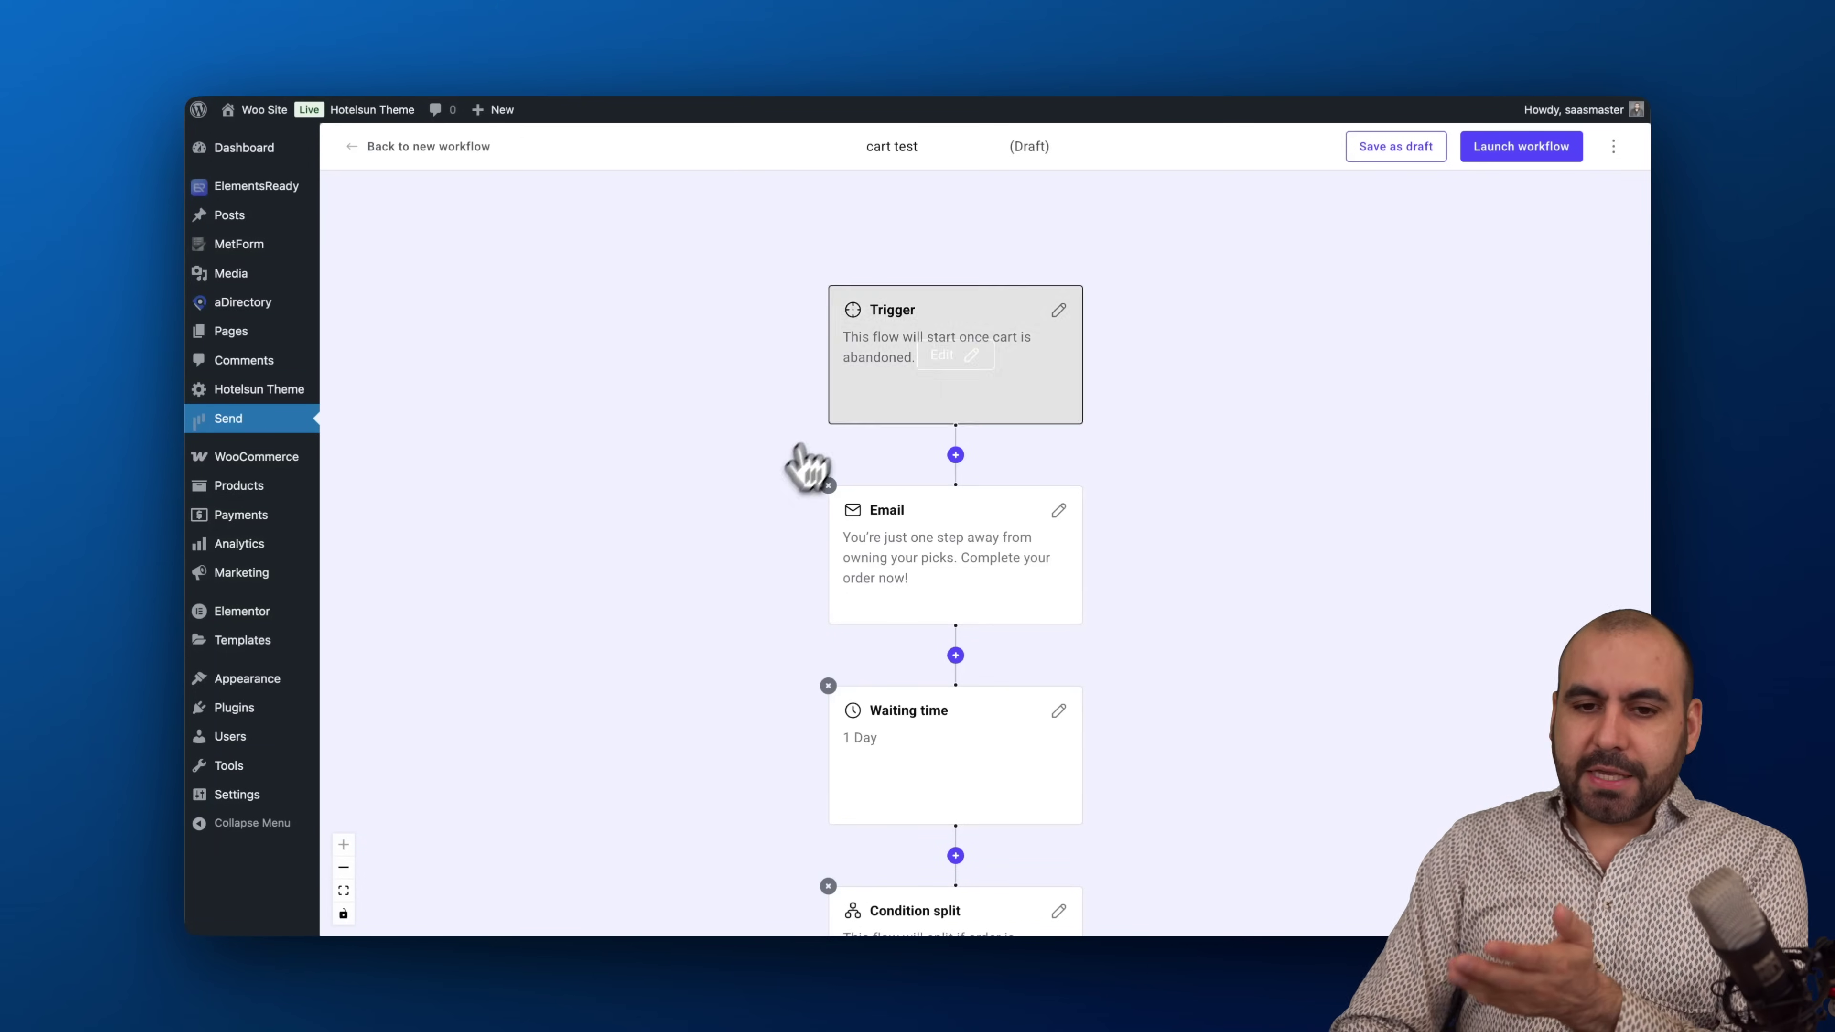
pyautogui.click(933, 360)
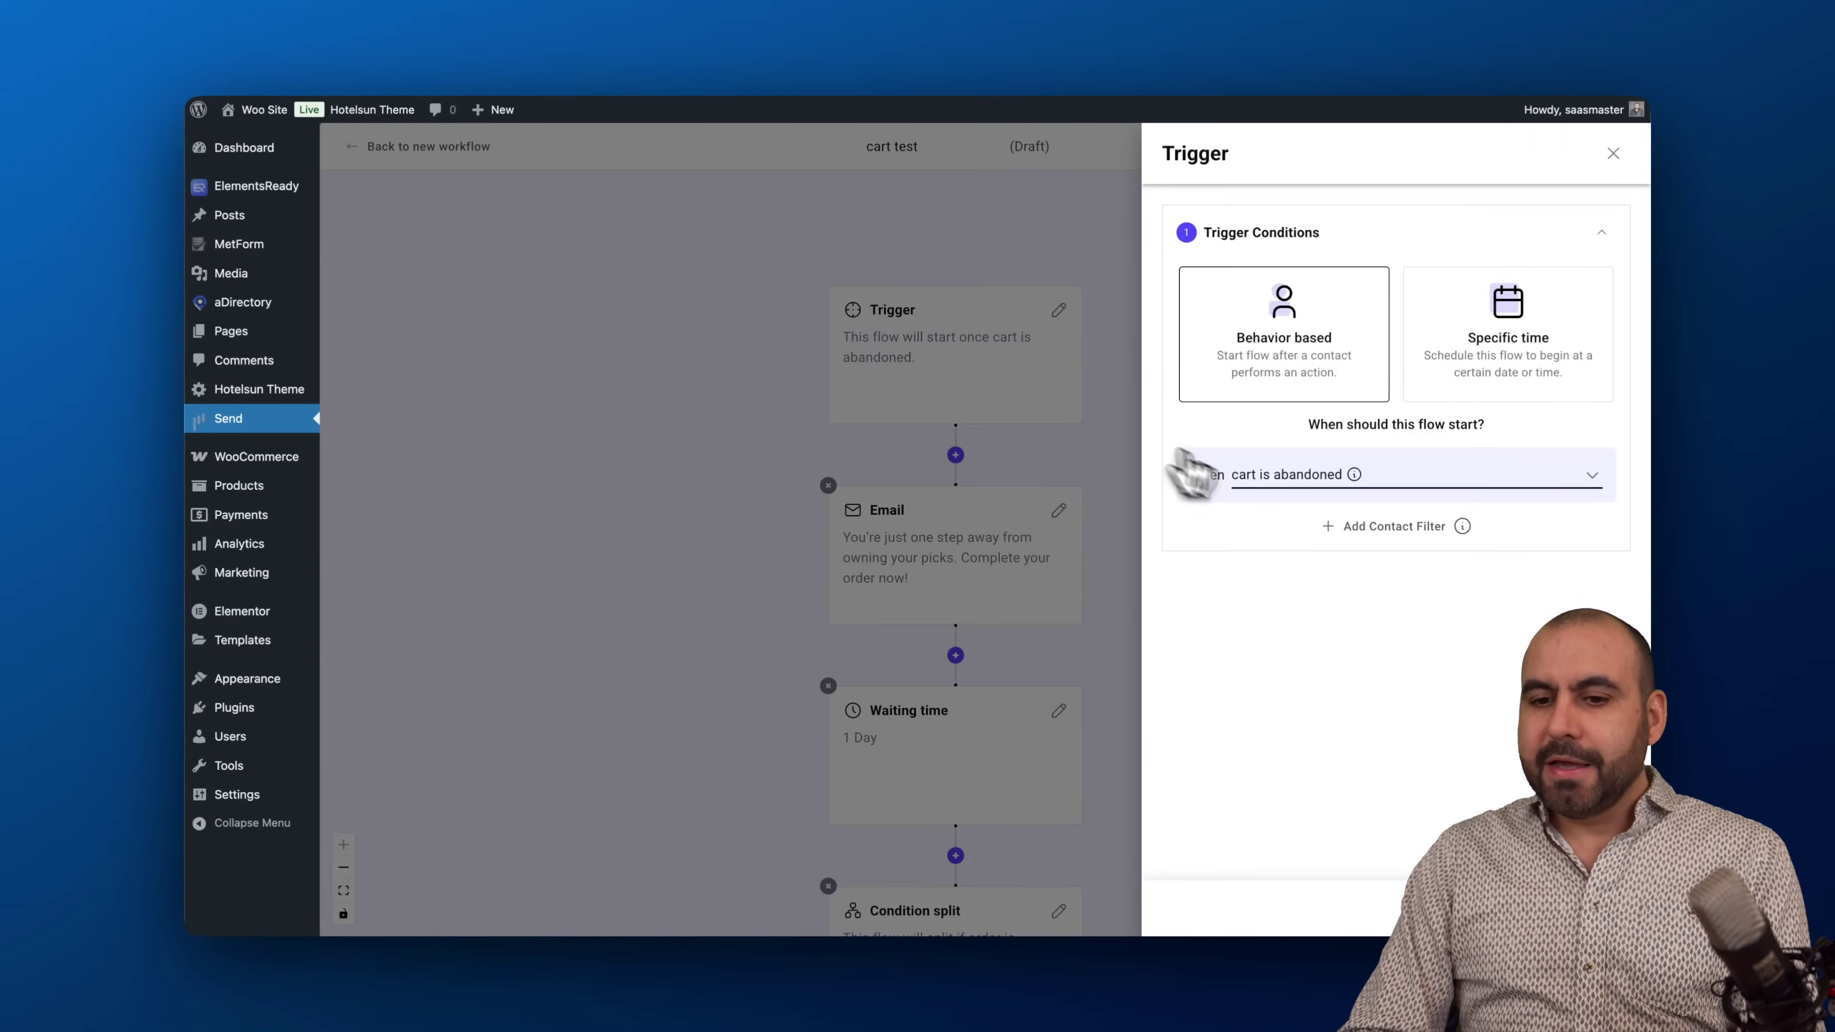
pyautogui.click(1440, 483)
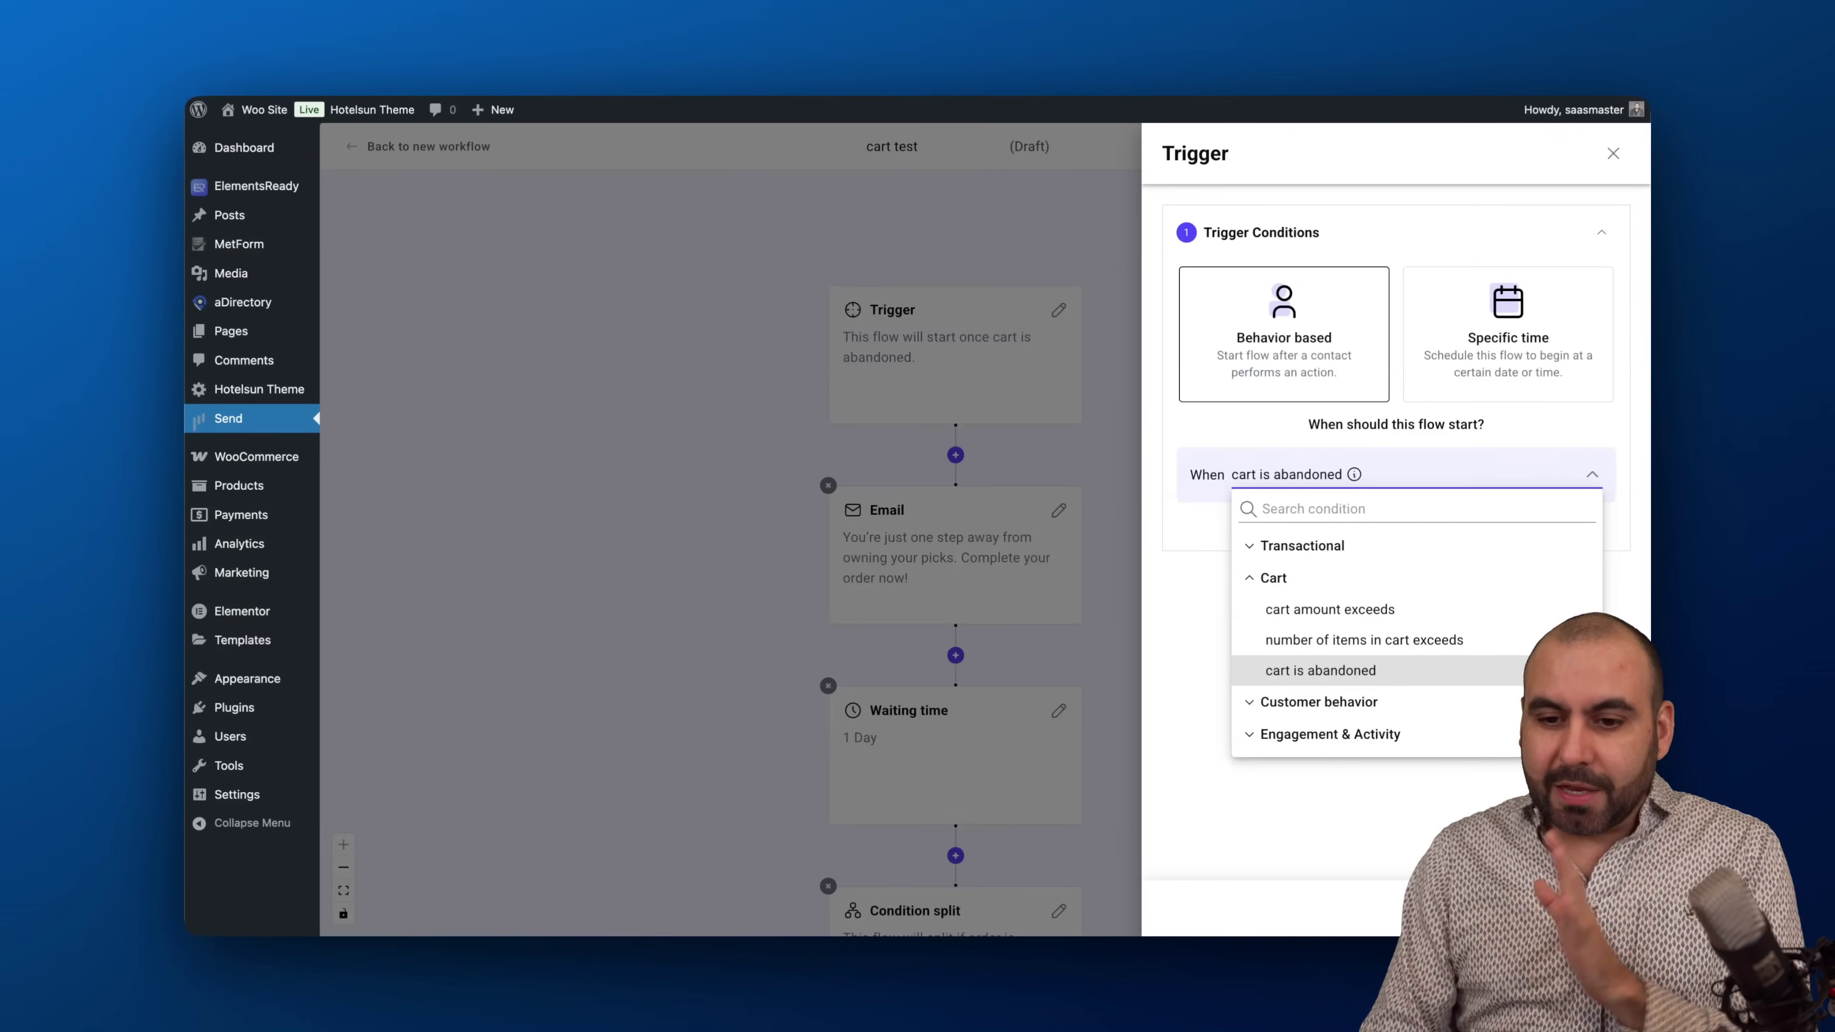
pyautogui.click(1375, 671)
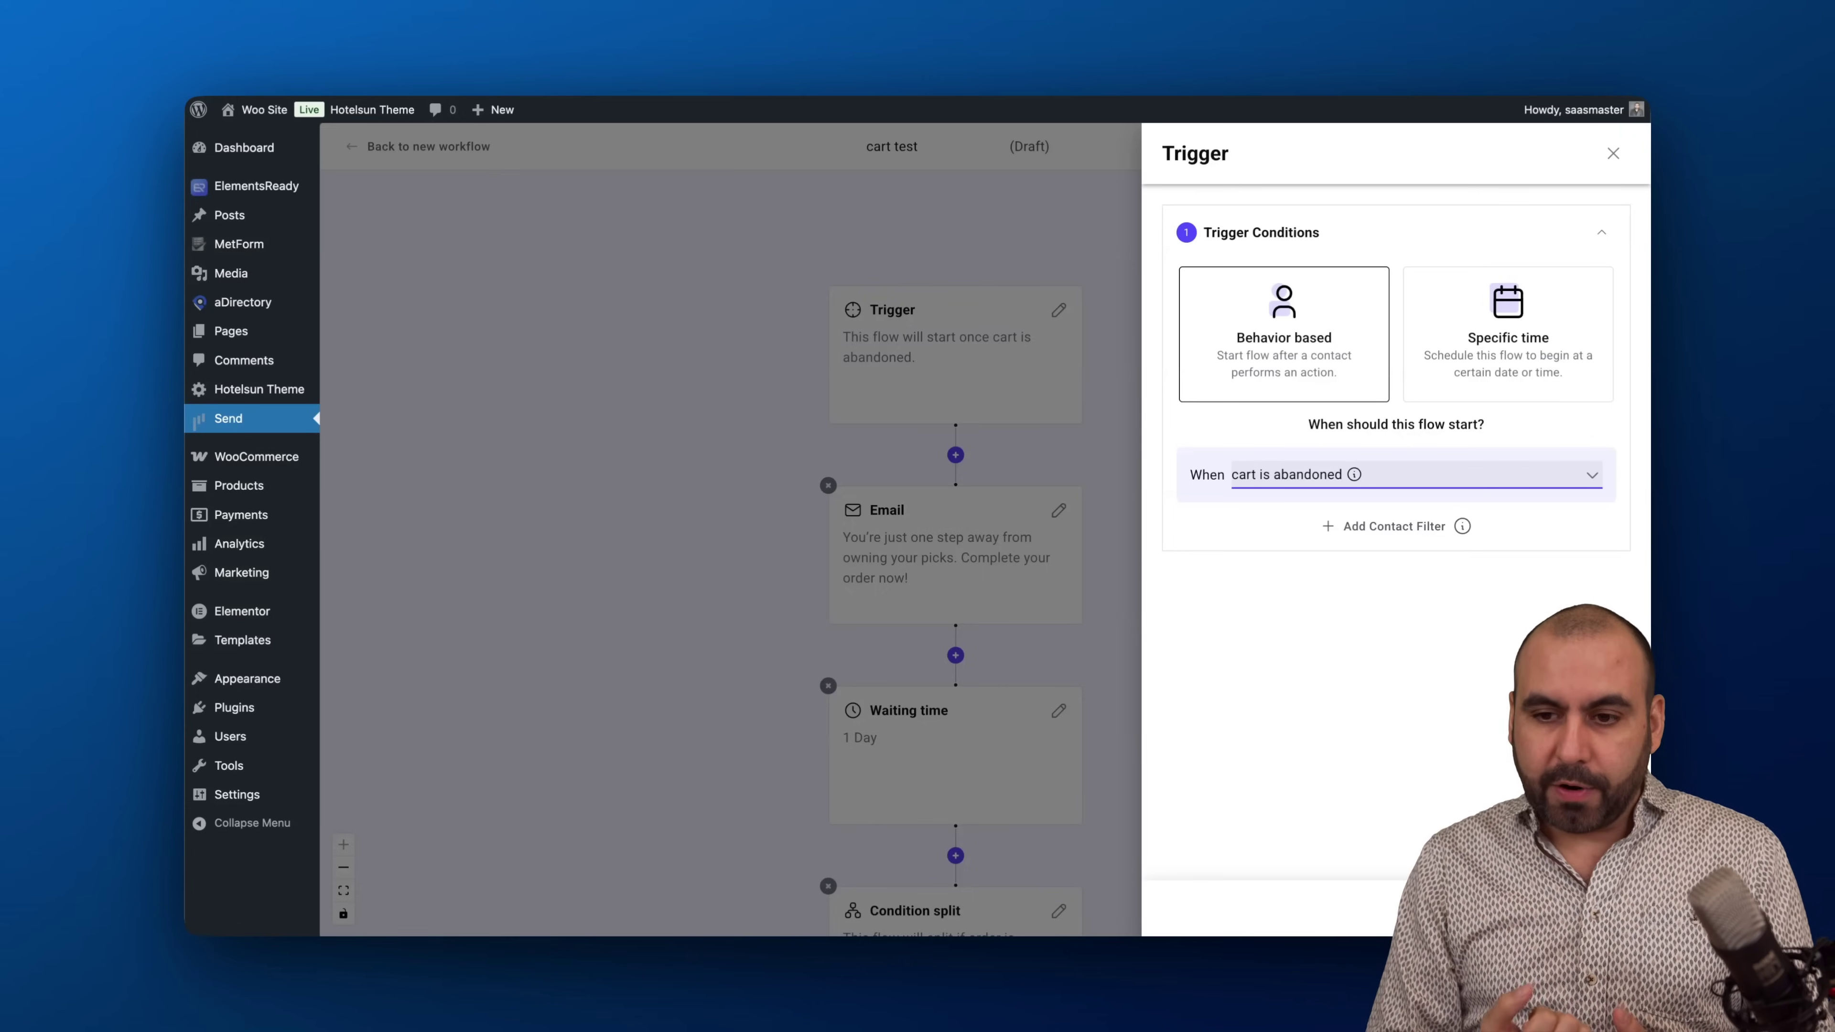
pyautogui.press('Escape')
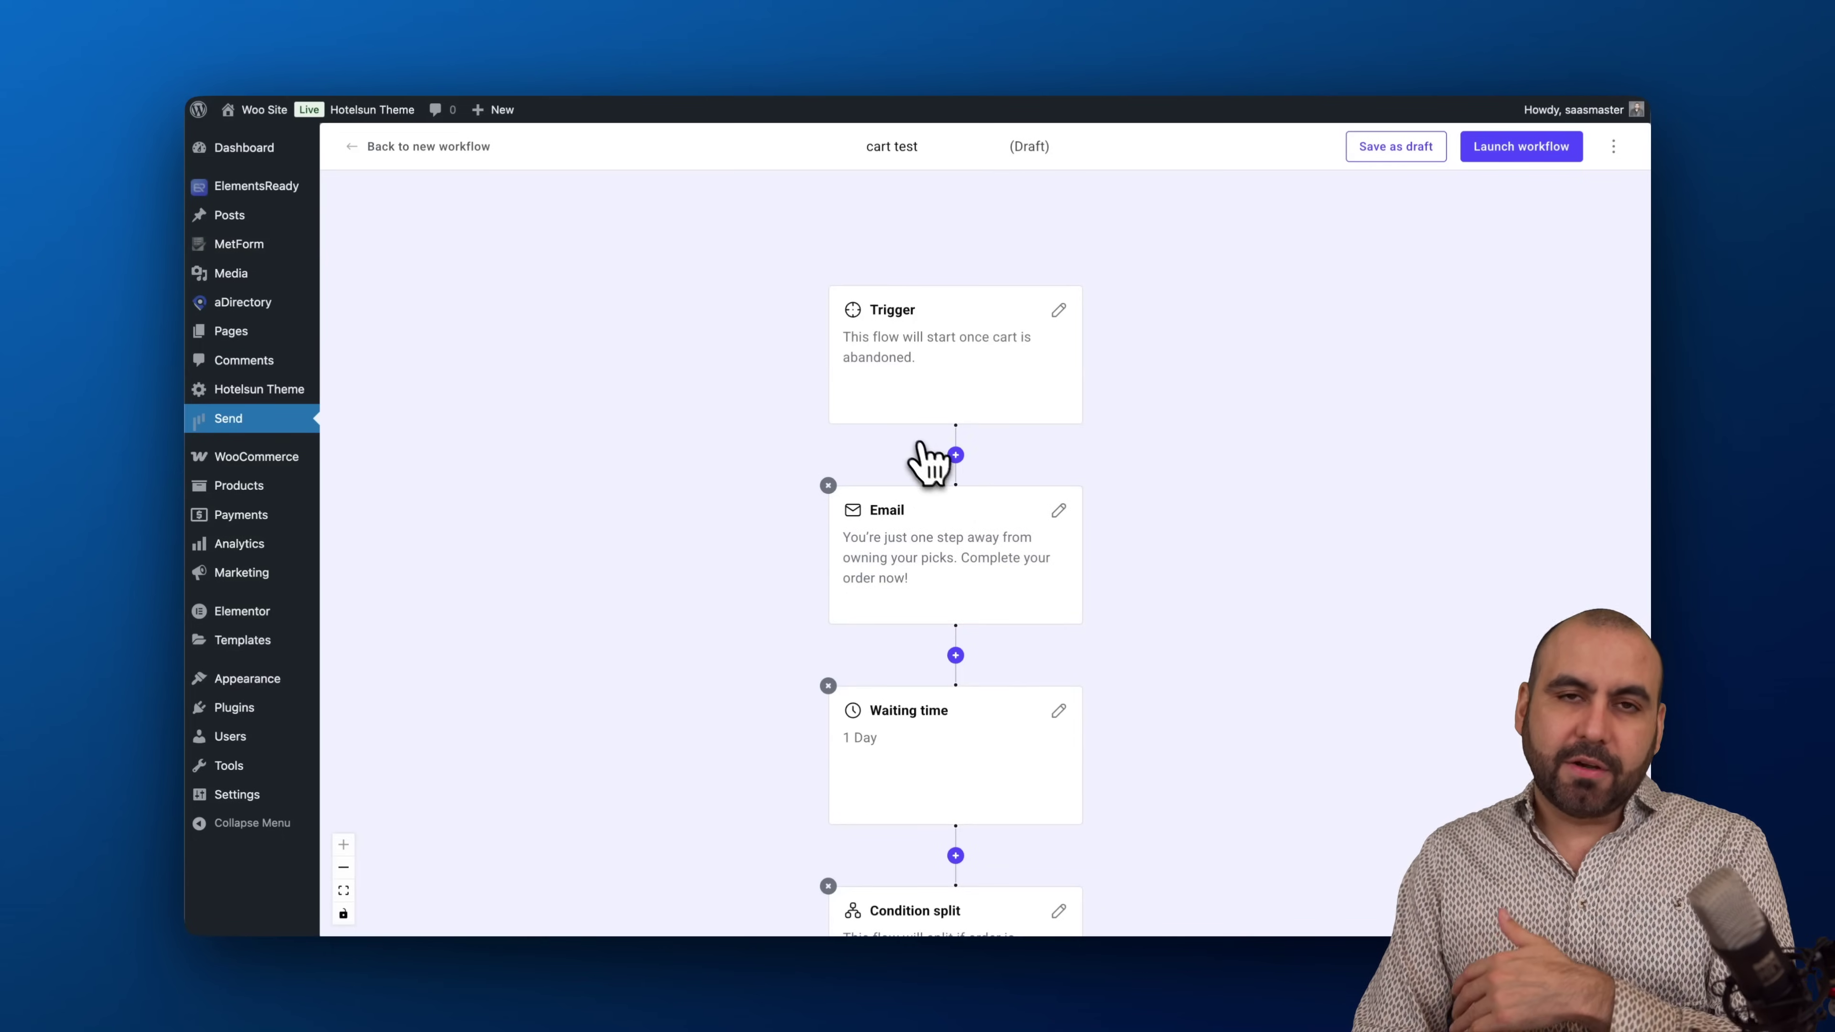
# Insert a 1-day waiting time step between the trigger and the first email
pyautogui.click(955, 454)
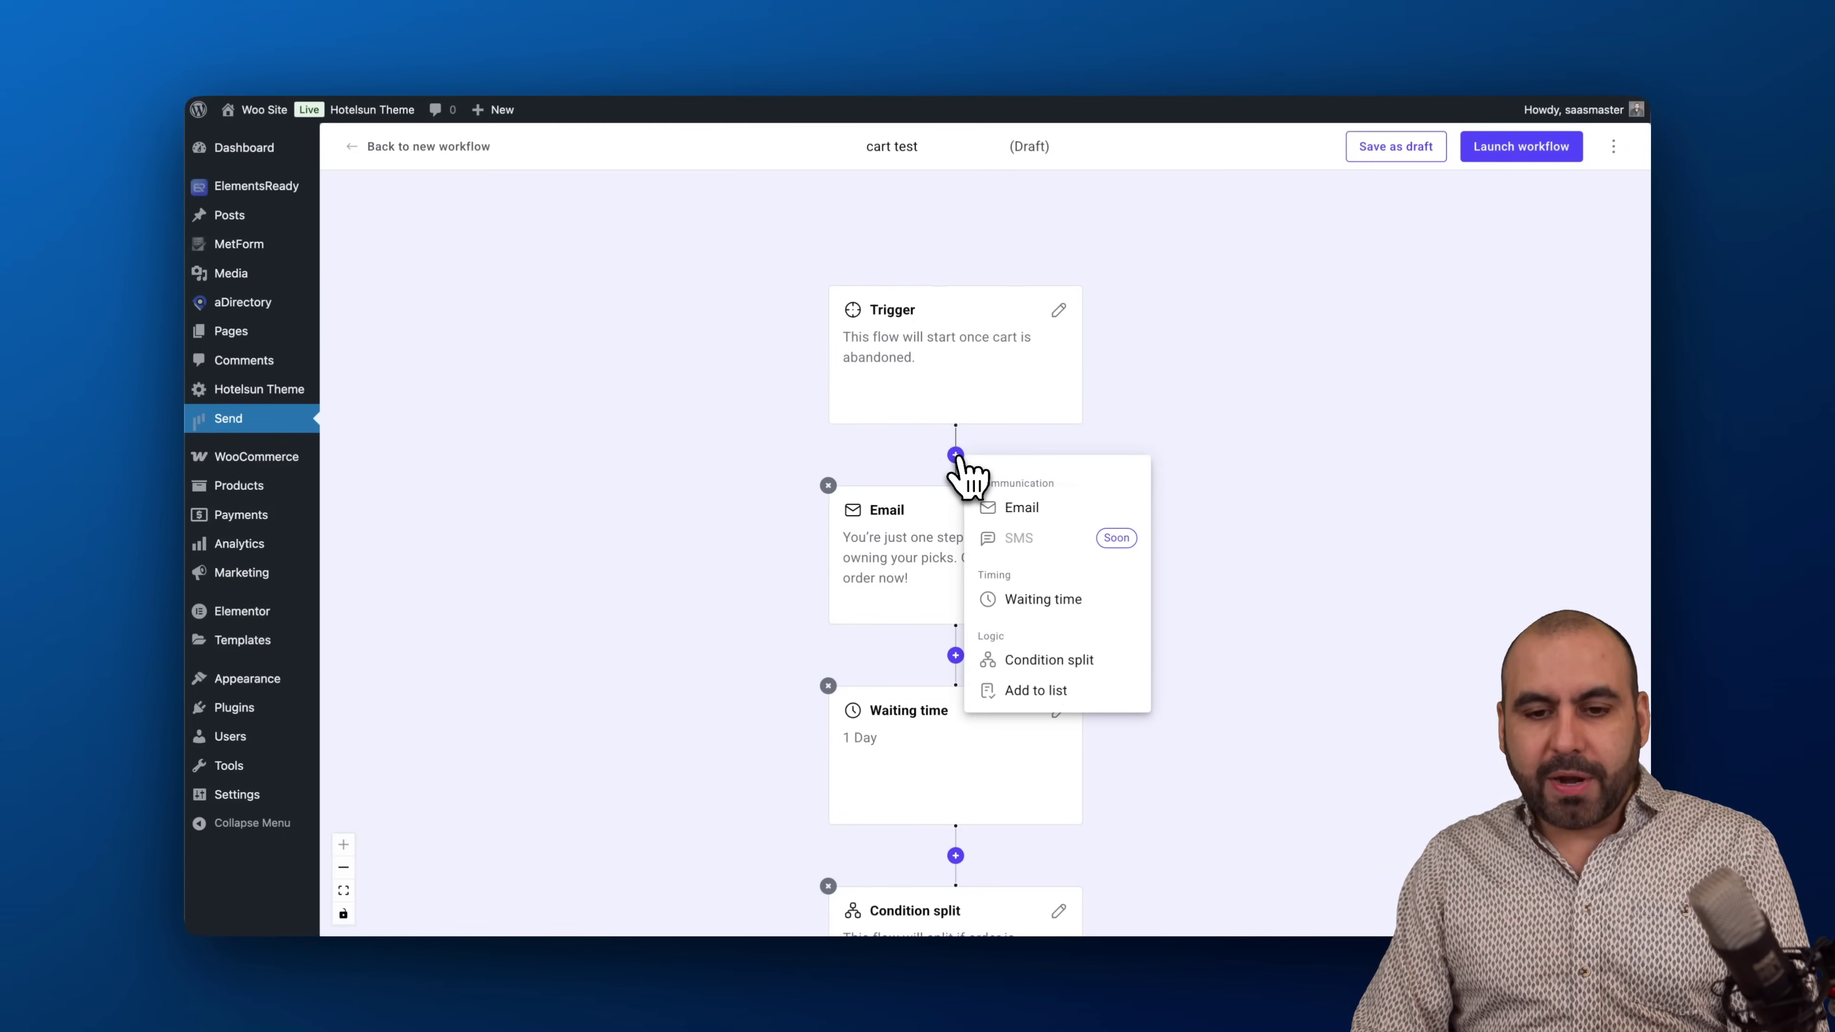
pyautogui.click(1055, 601)
pyautogui.click(1031, 600)
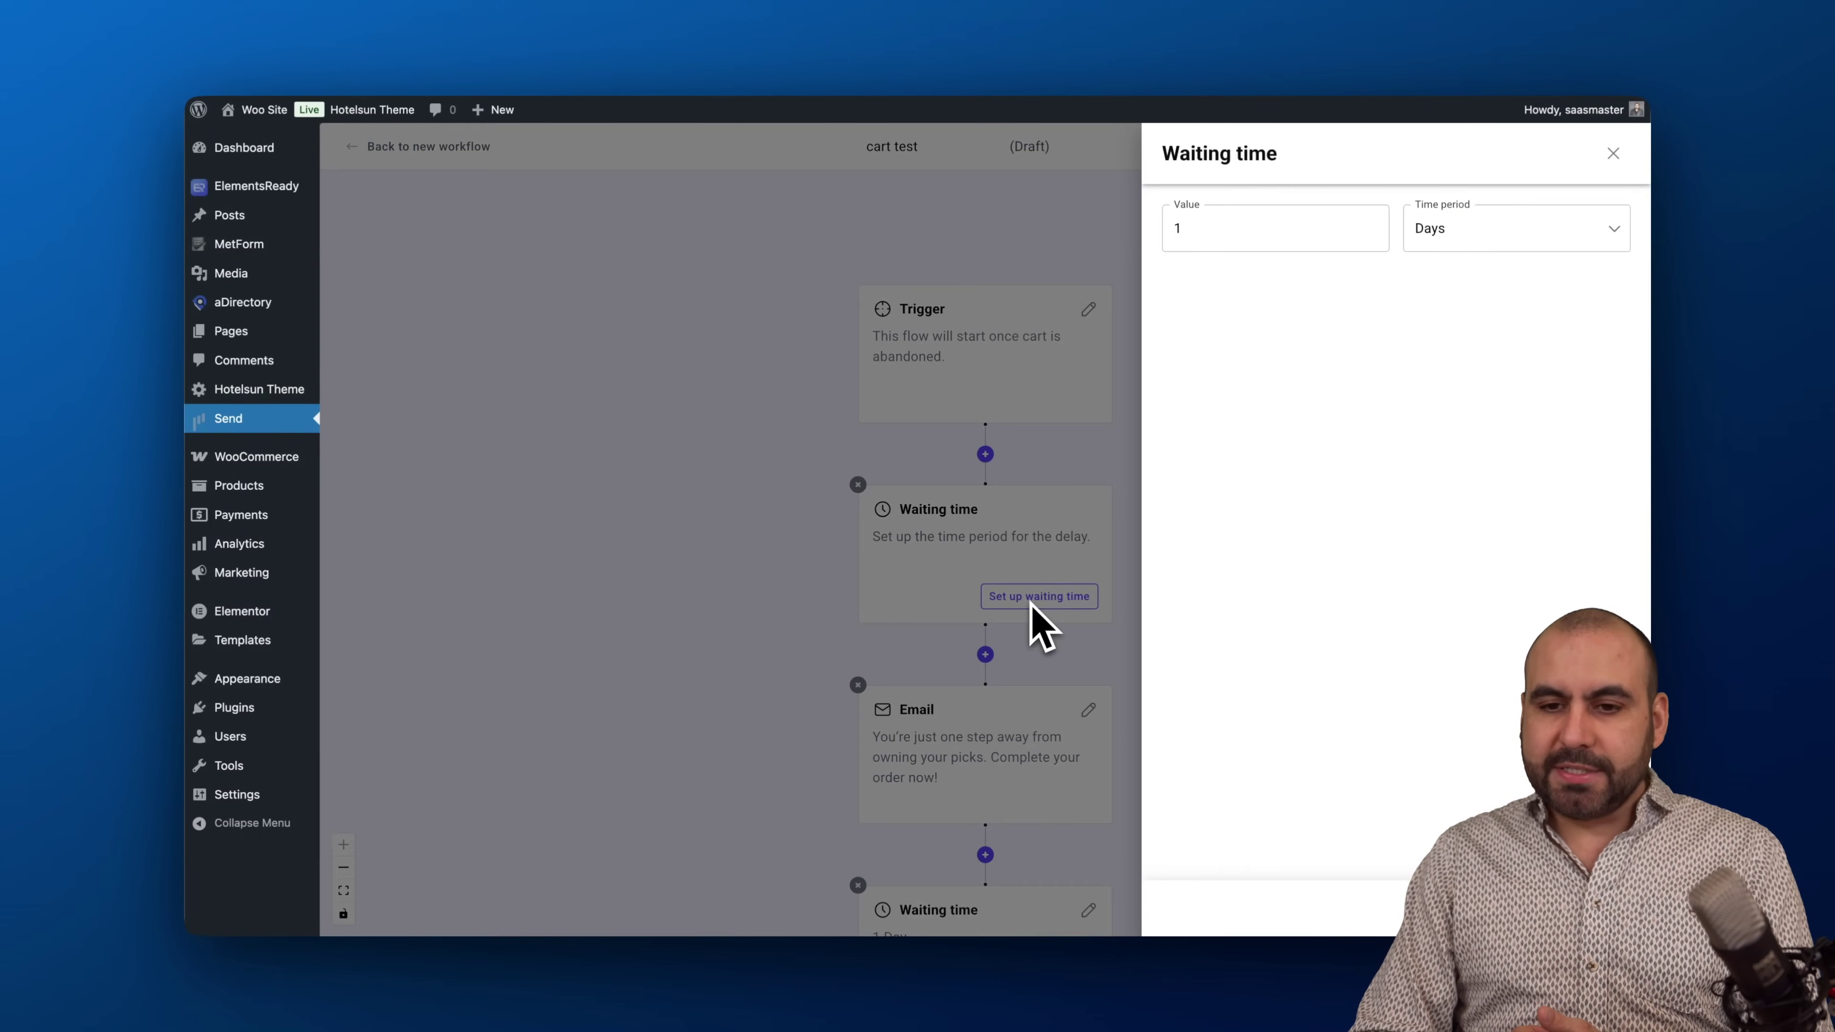
pyautogui.click(1249, 229)
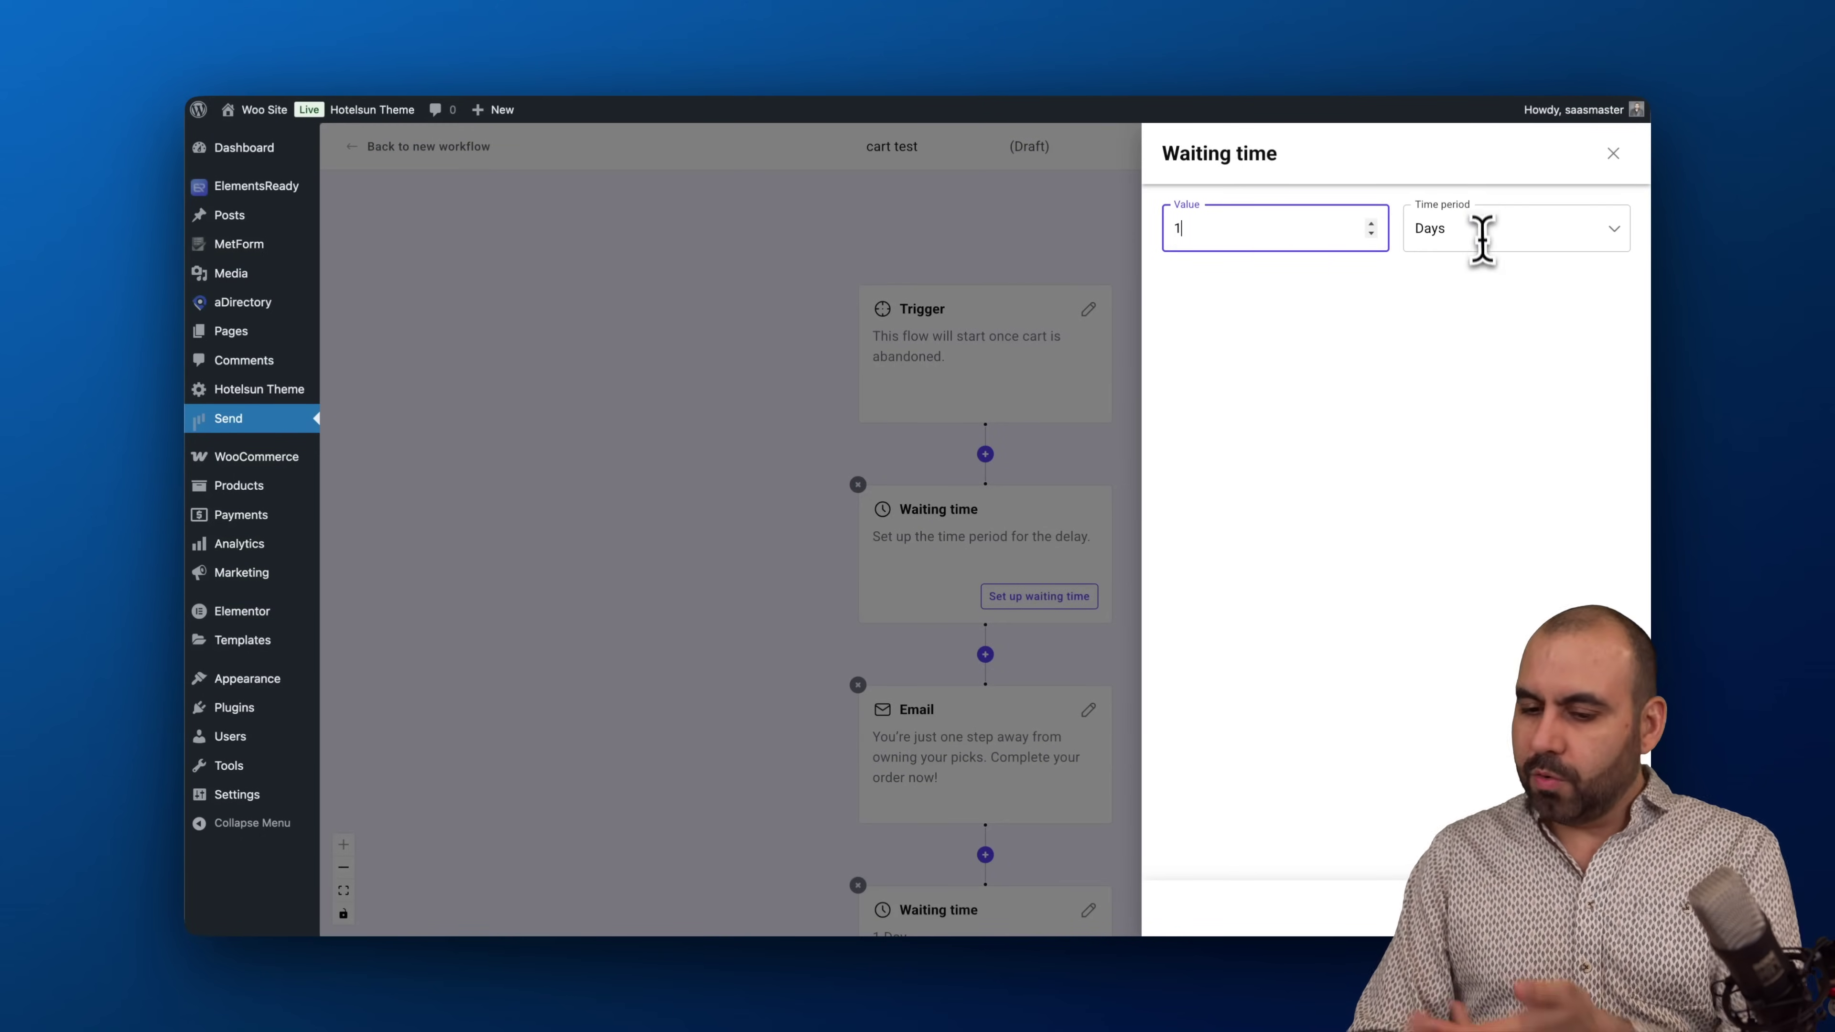
pyautogui.press('Return')
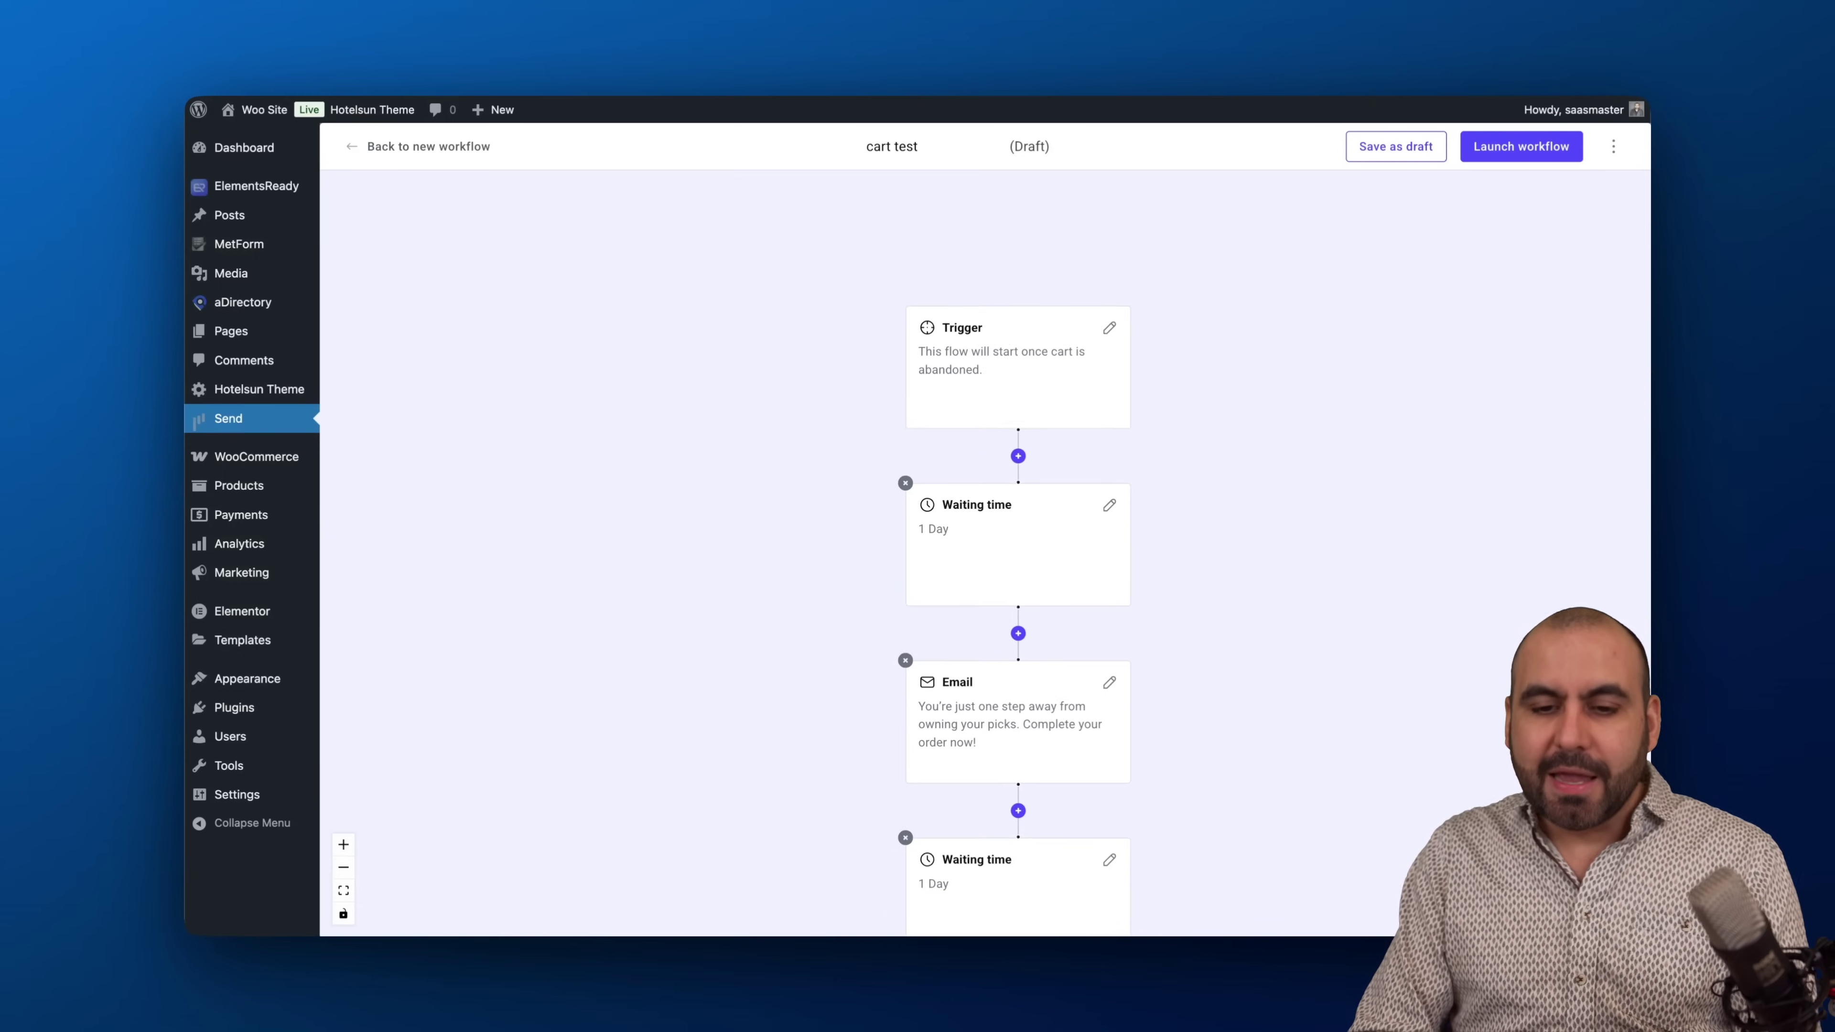
pyautogui.moveTo(1209, 656); pyautogui.dragTo(1200, 368)
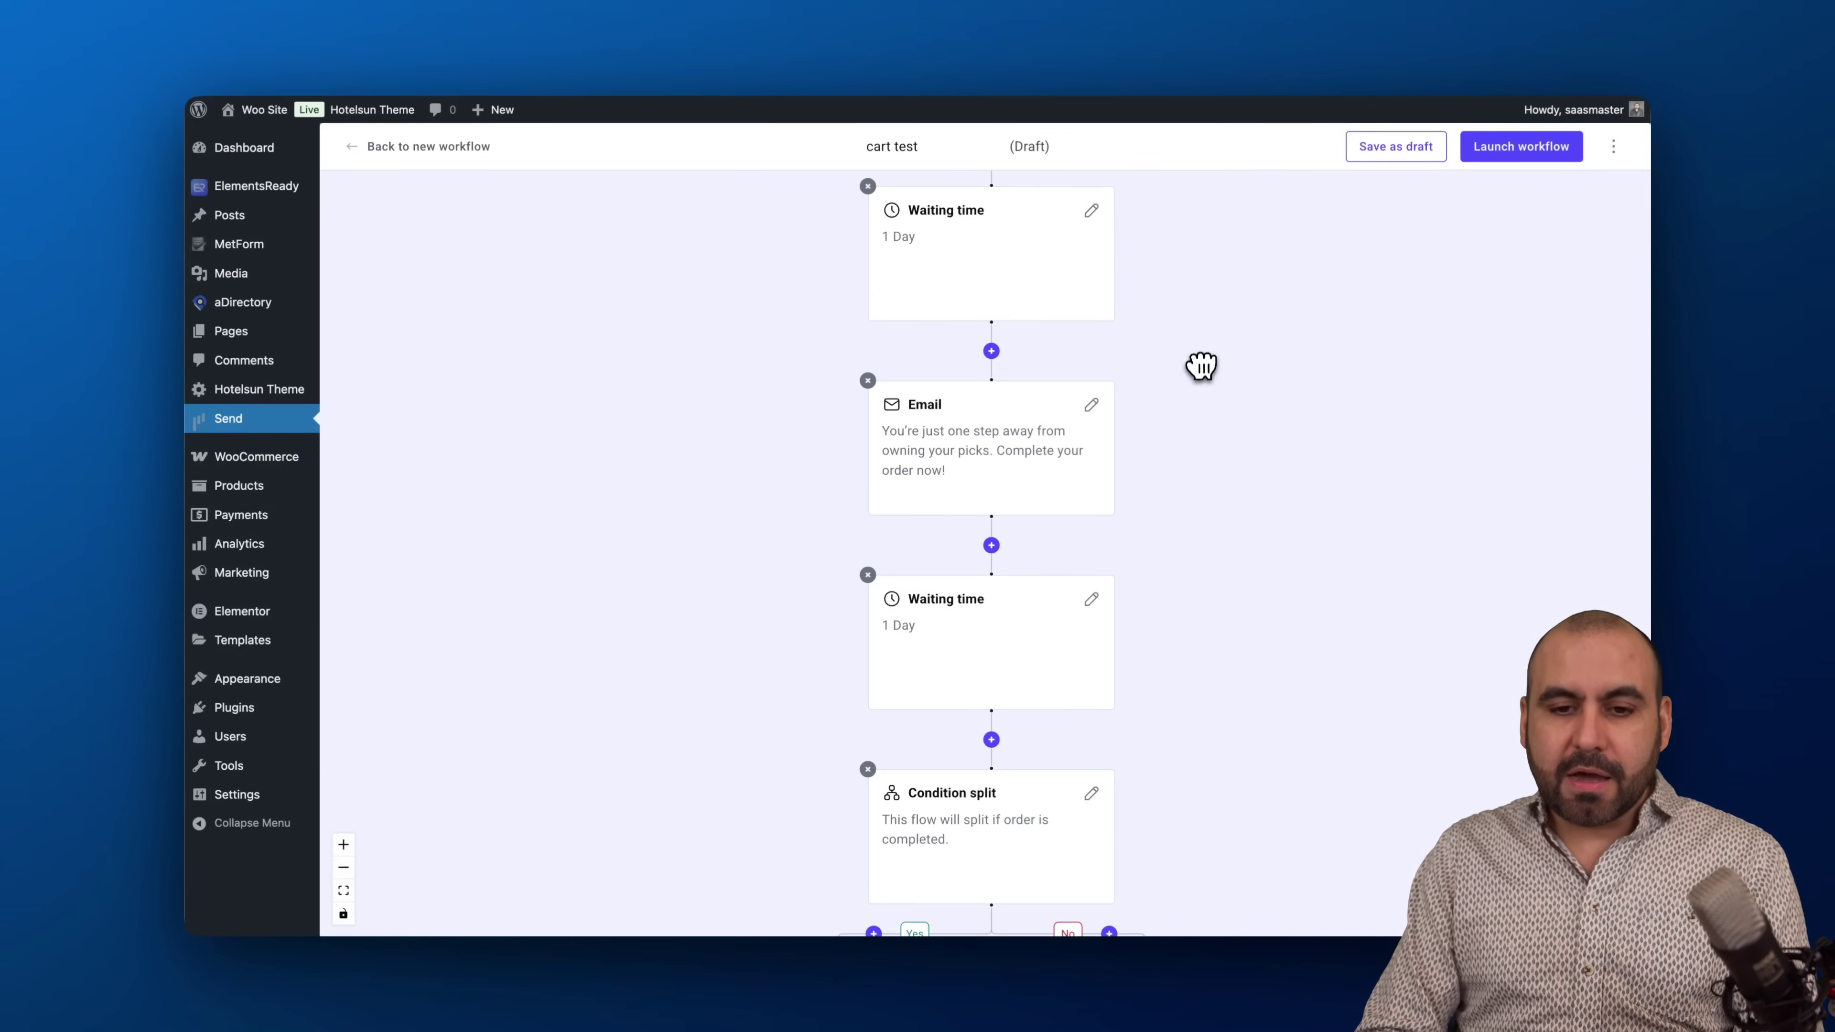
# Review the first email's subject line, preview text and sender name
pyautogui.click(998, 450)
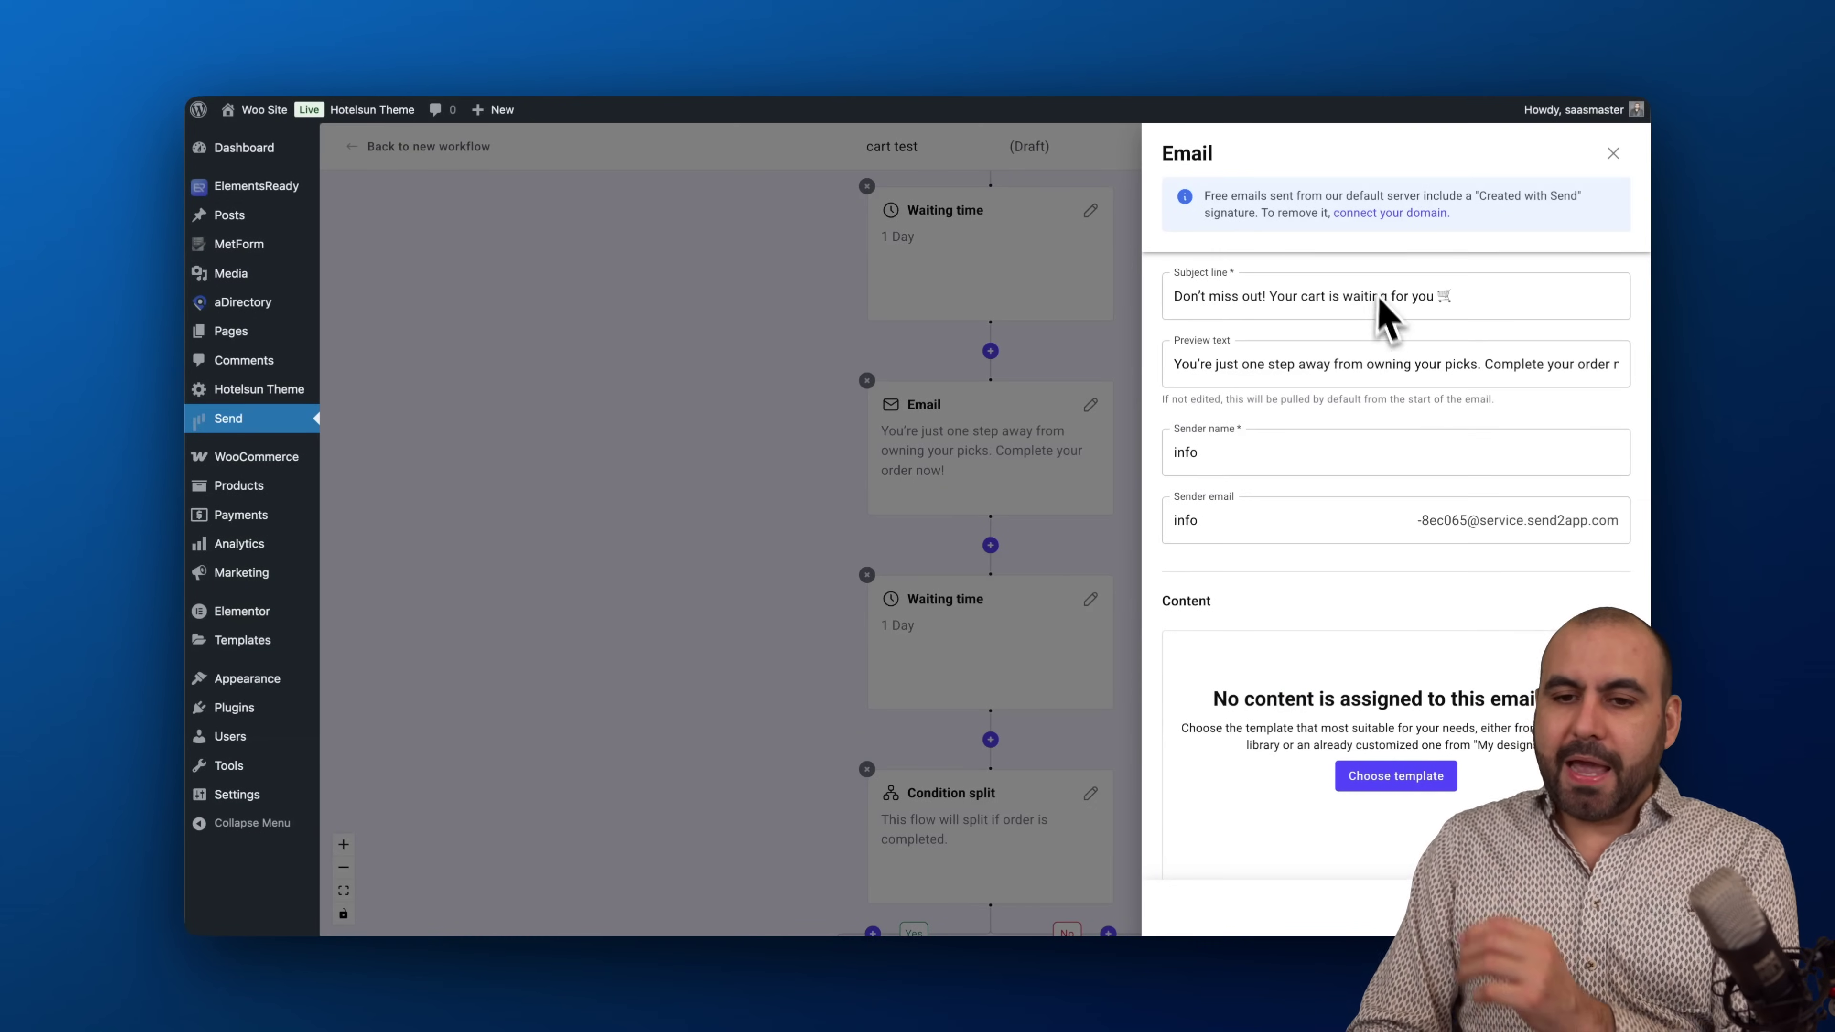
pyautogui.click(1213, 295)
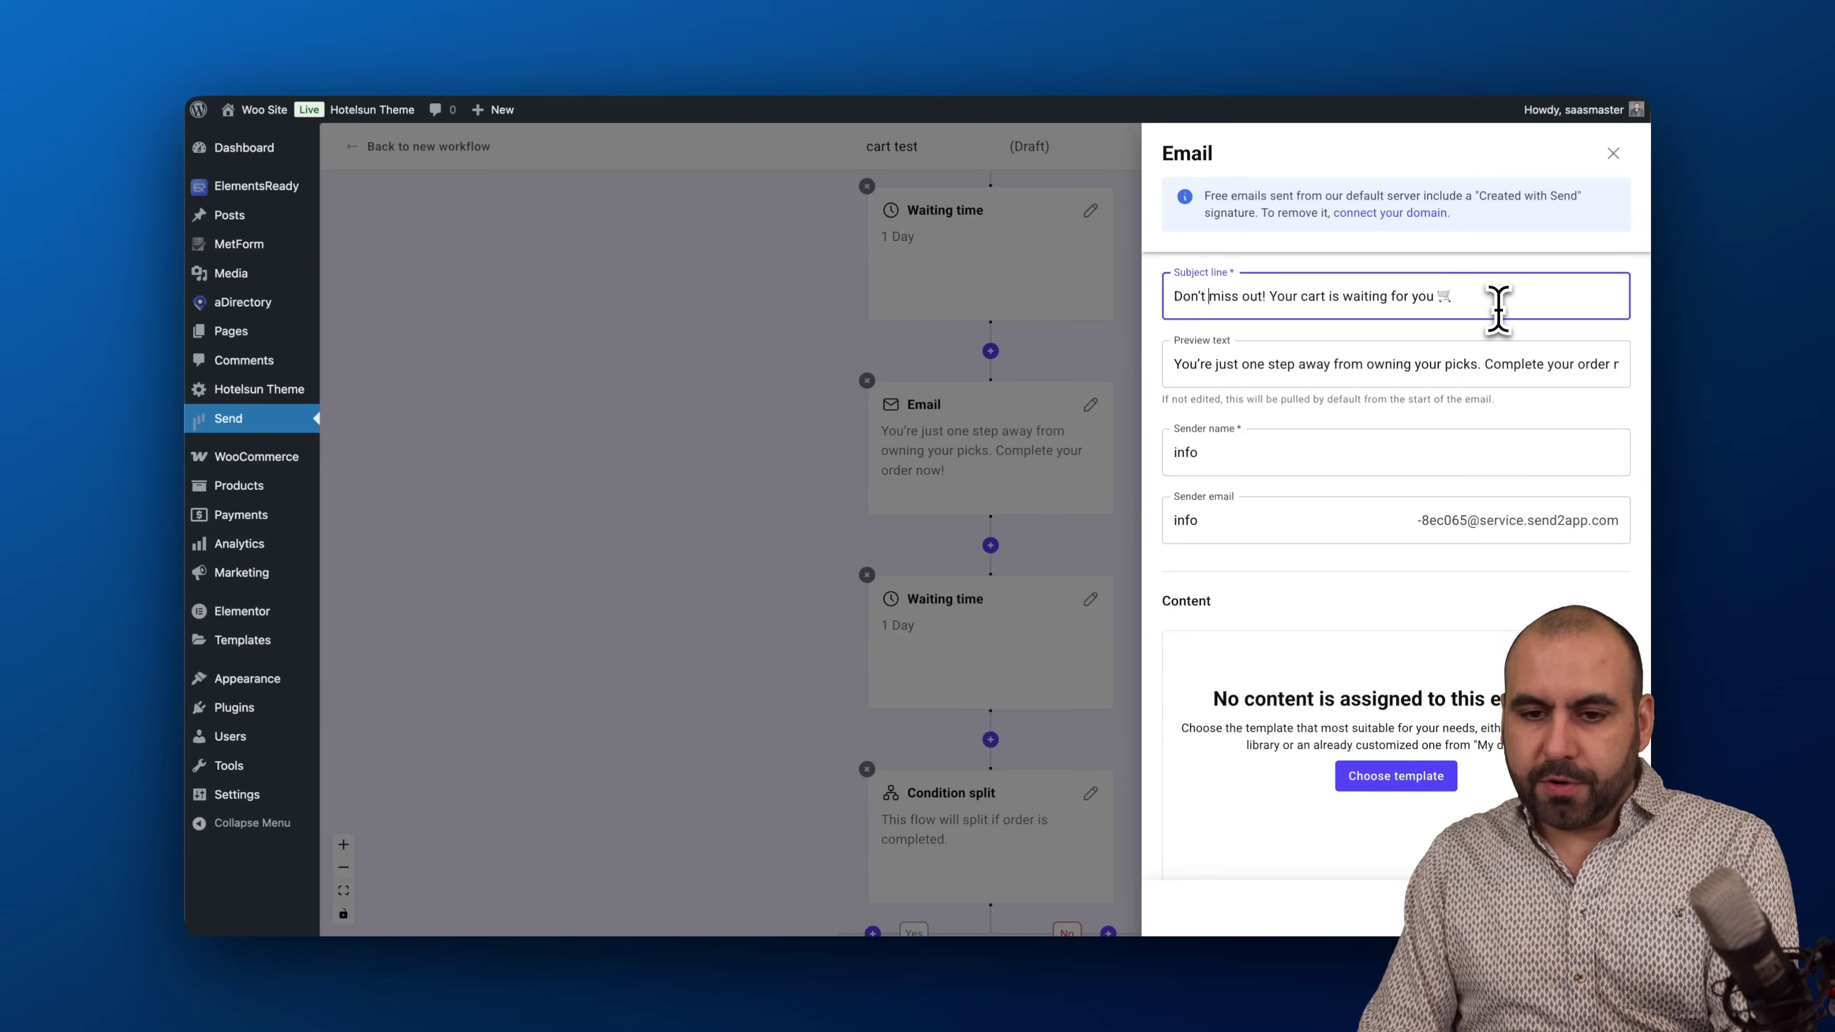
pyautogui.click(1220, 363)
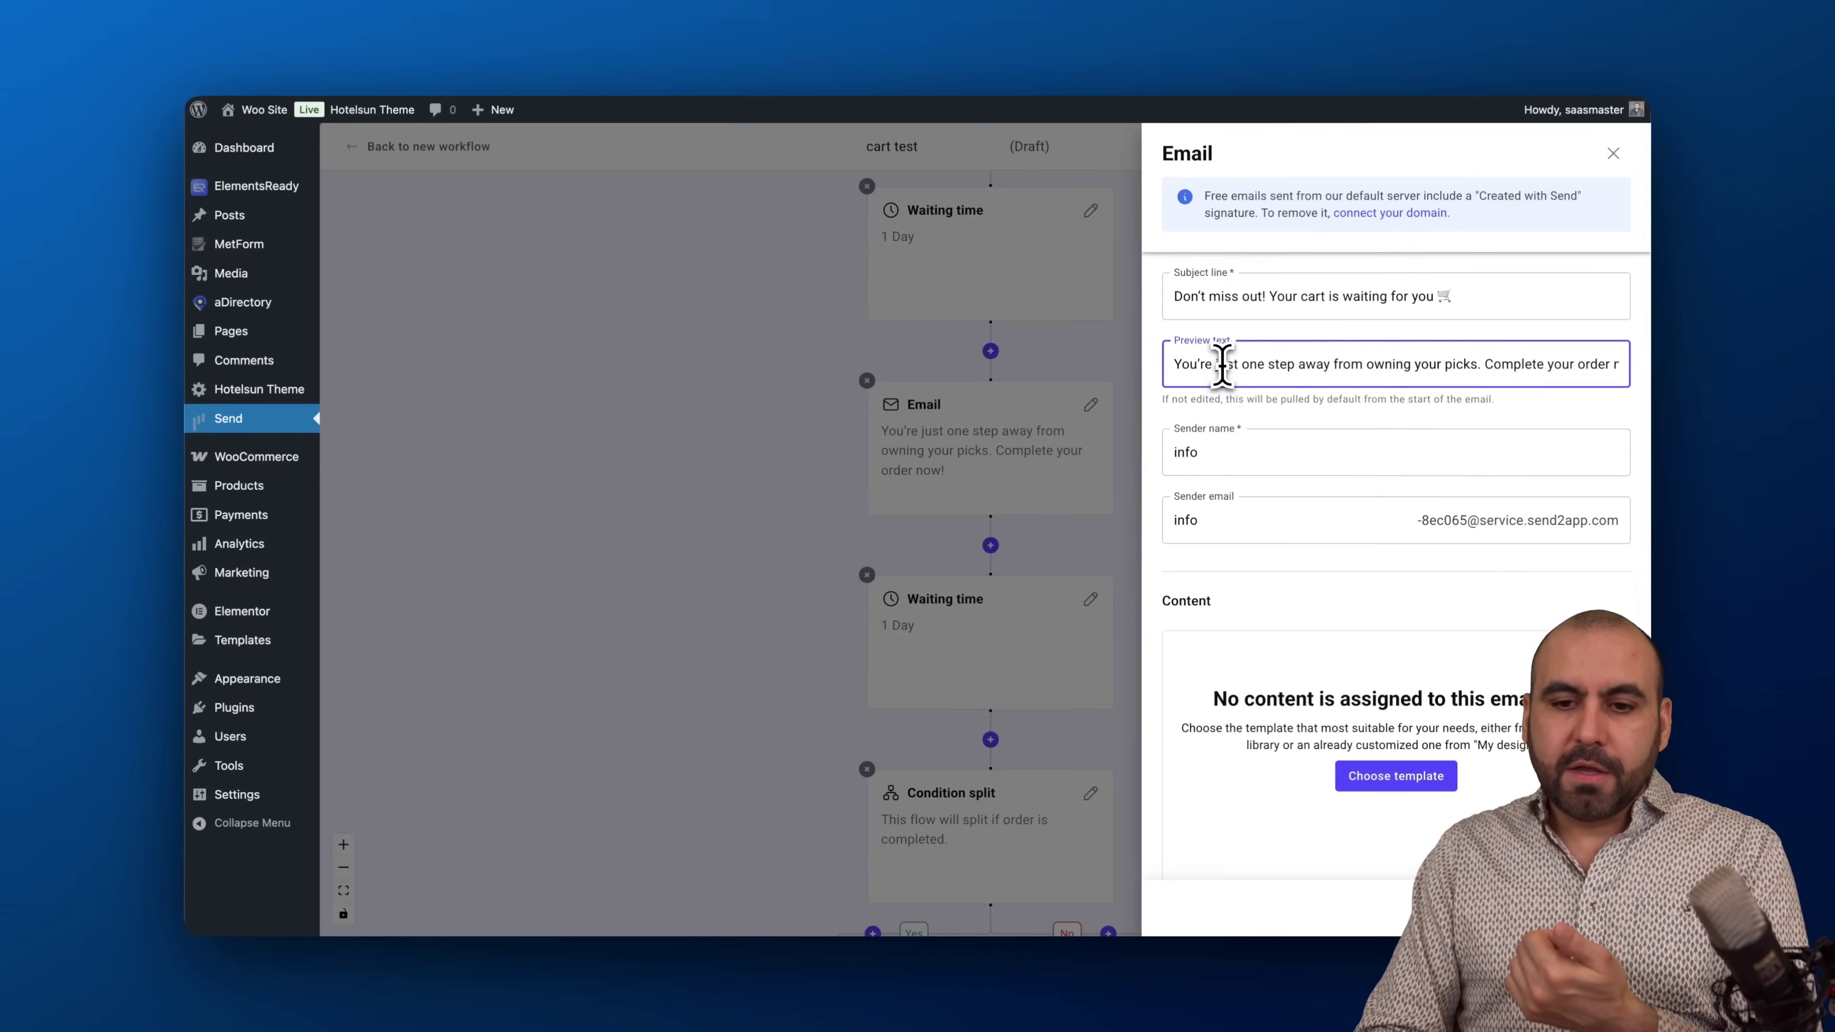
pyautogui.click(1234, 453)
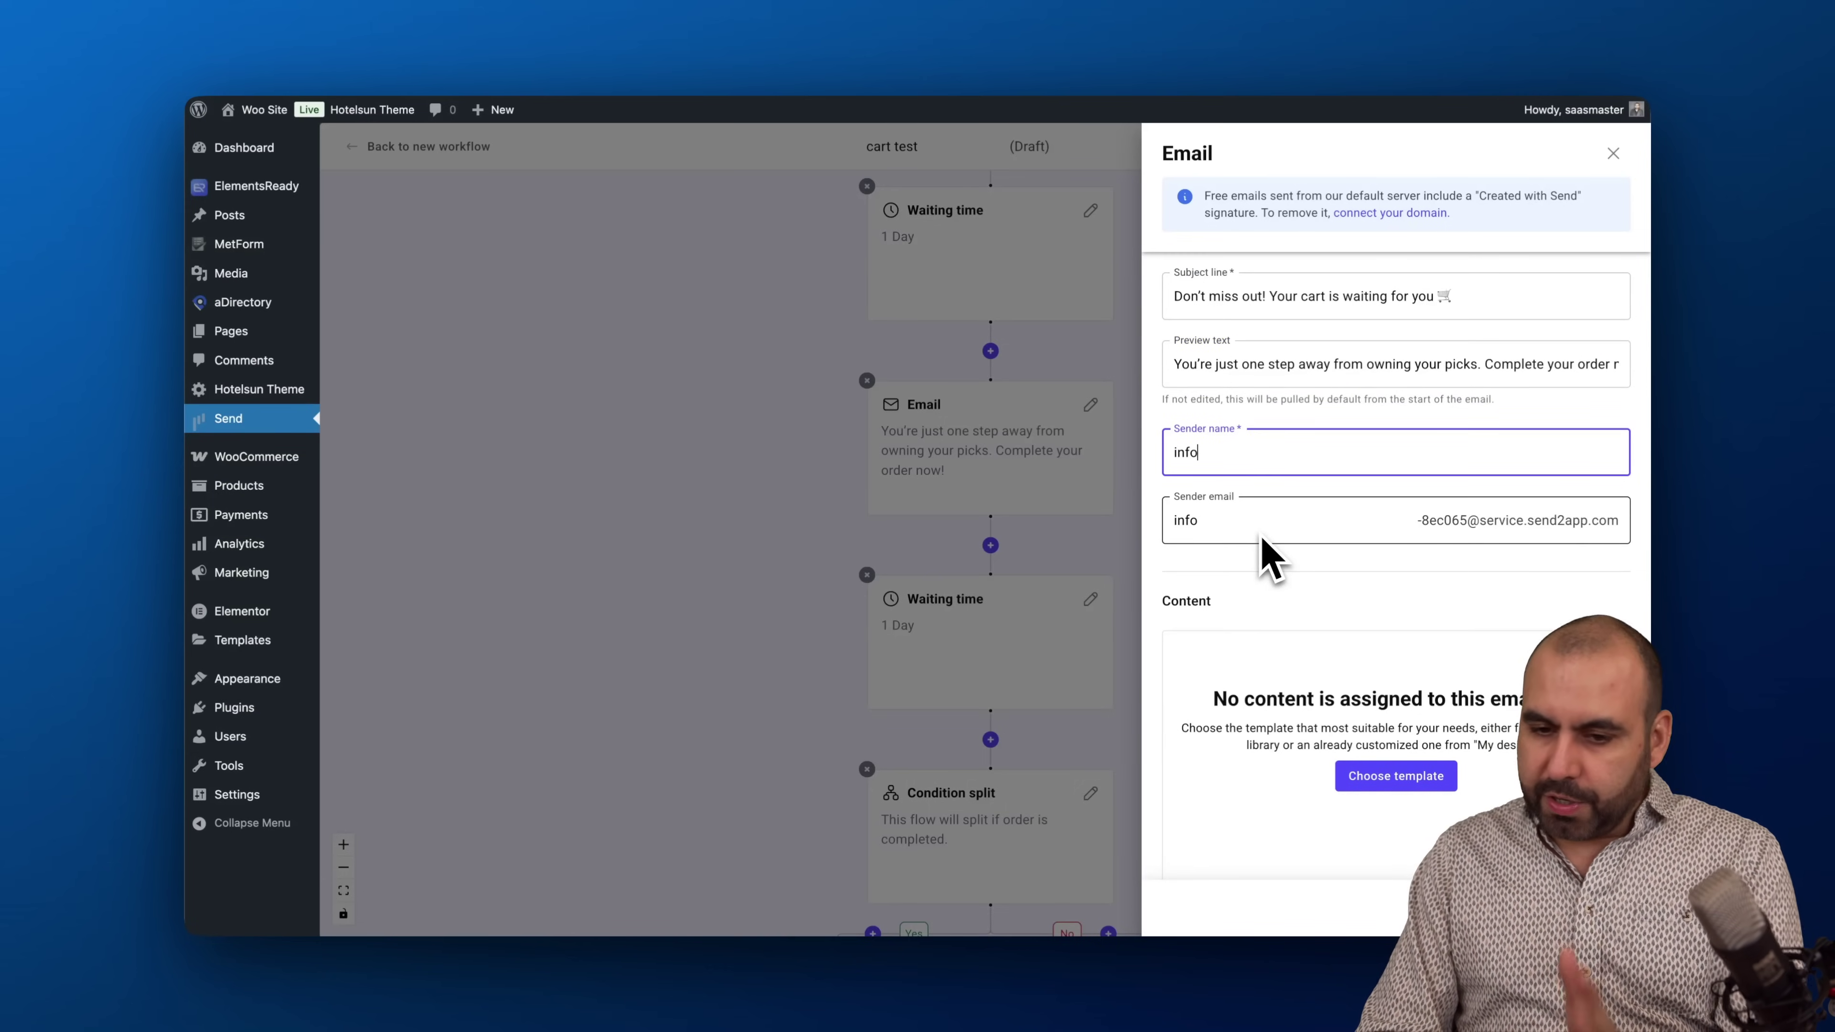
pyautogui.scroll(-3, 1261, 555)
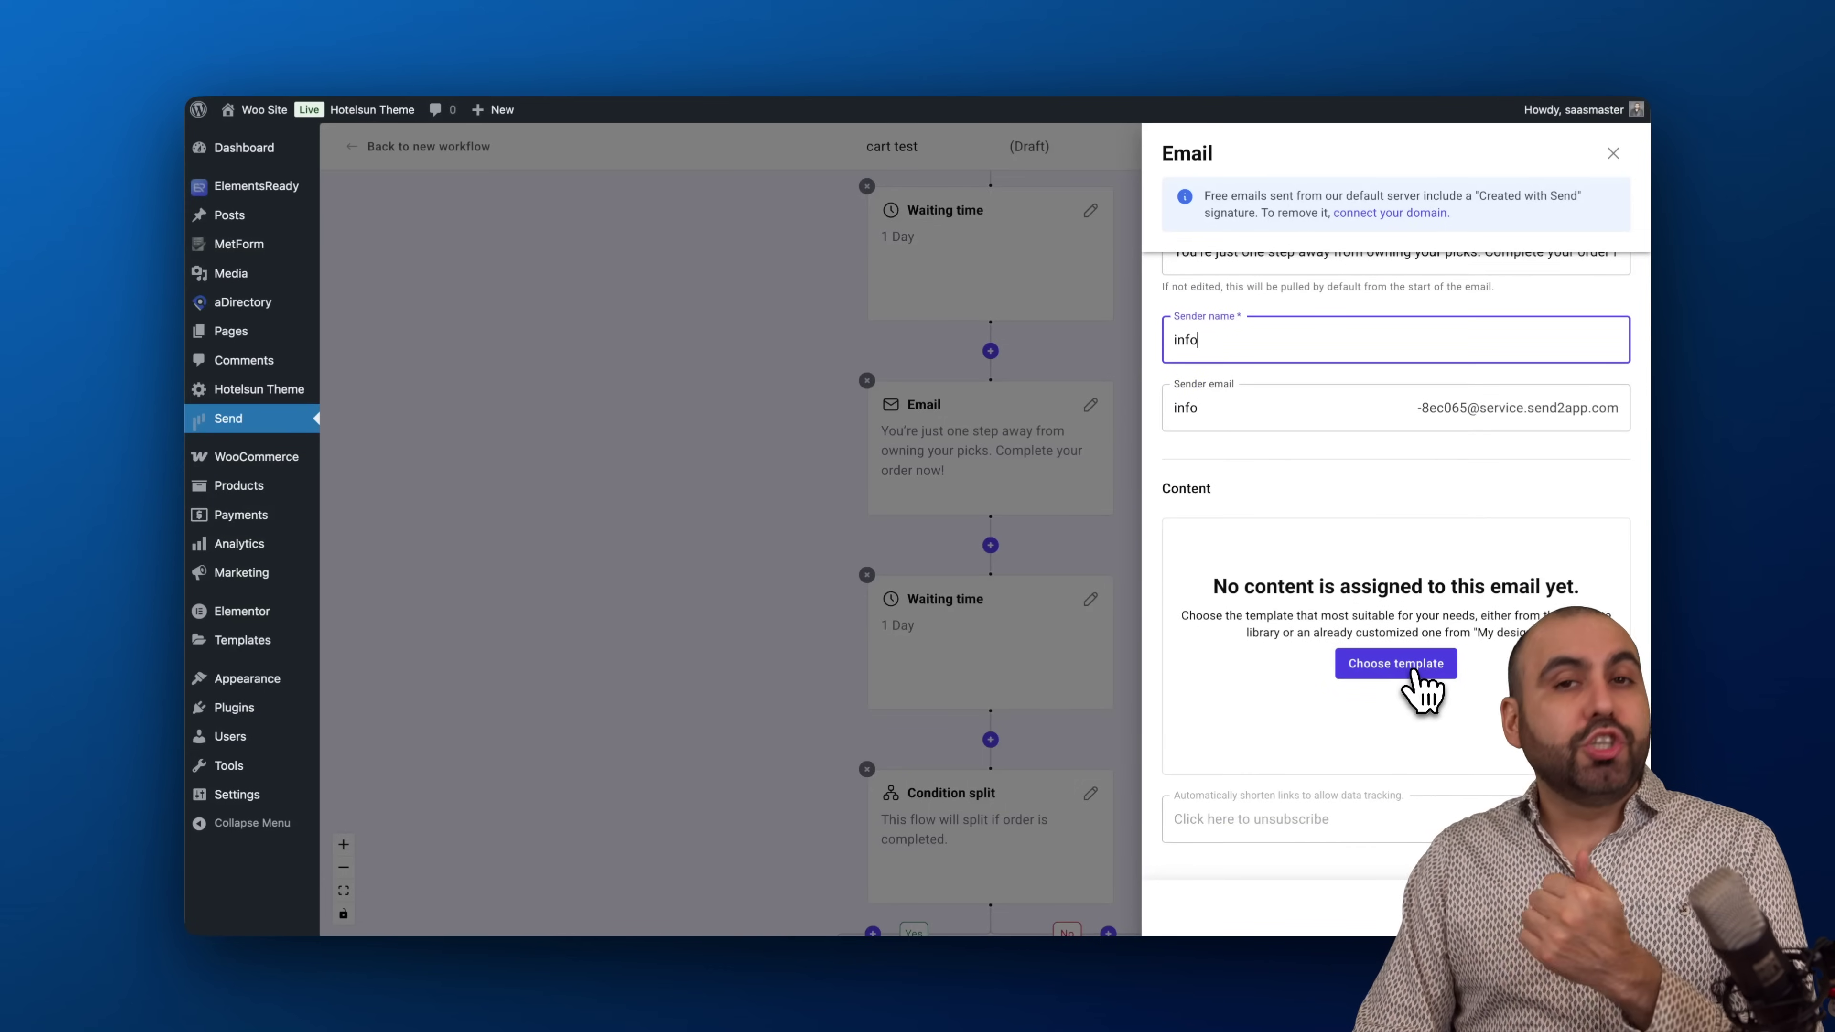
# Create the email design from the Abandoned Cart Ready for more template, named 'Abandoned Cart Ready for more 2'
pyautogui.click(1414, 672)
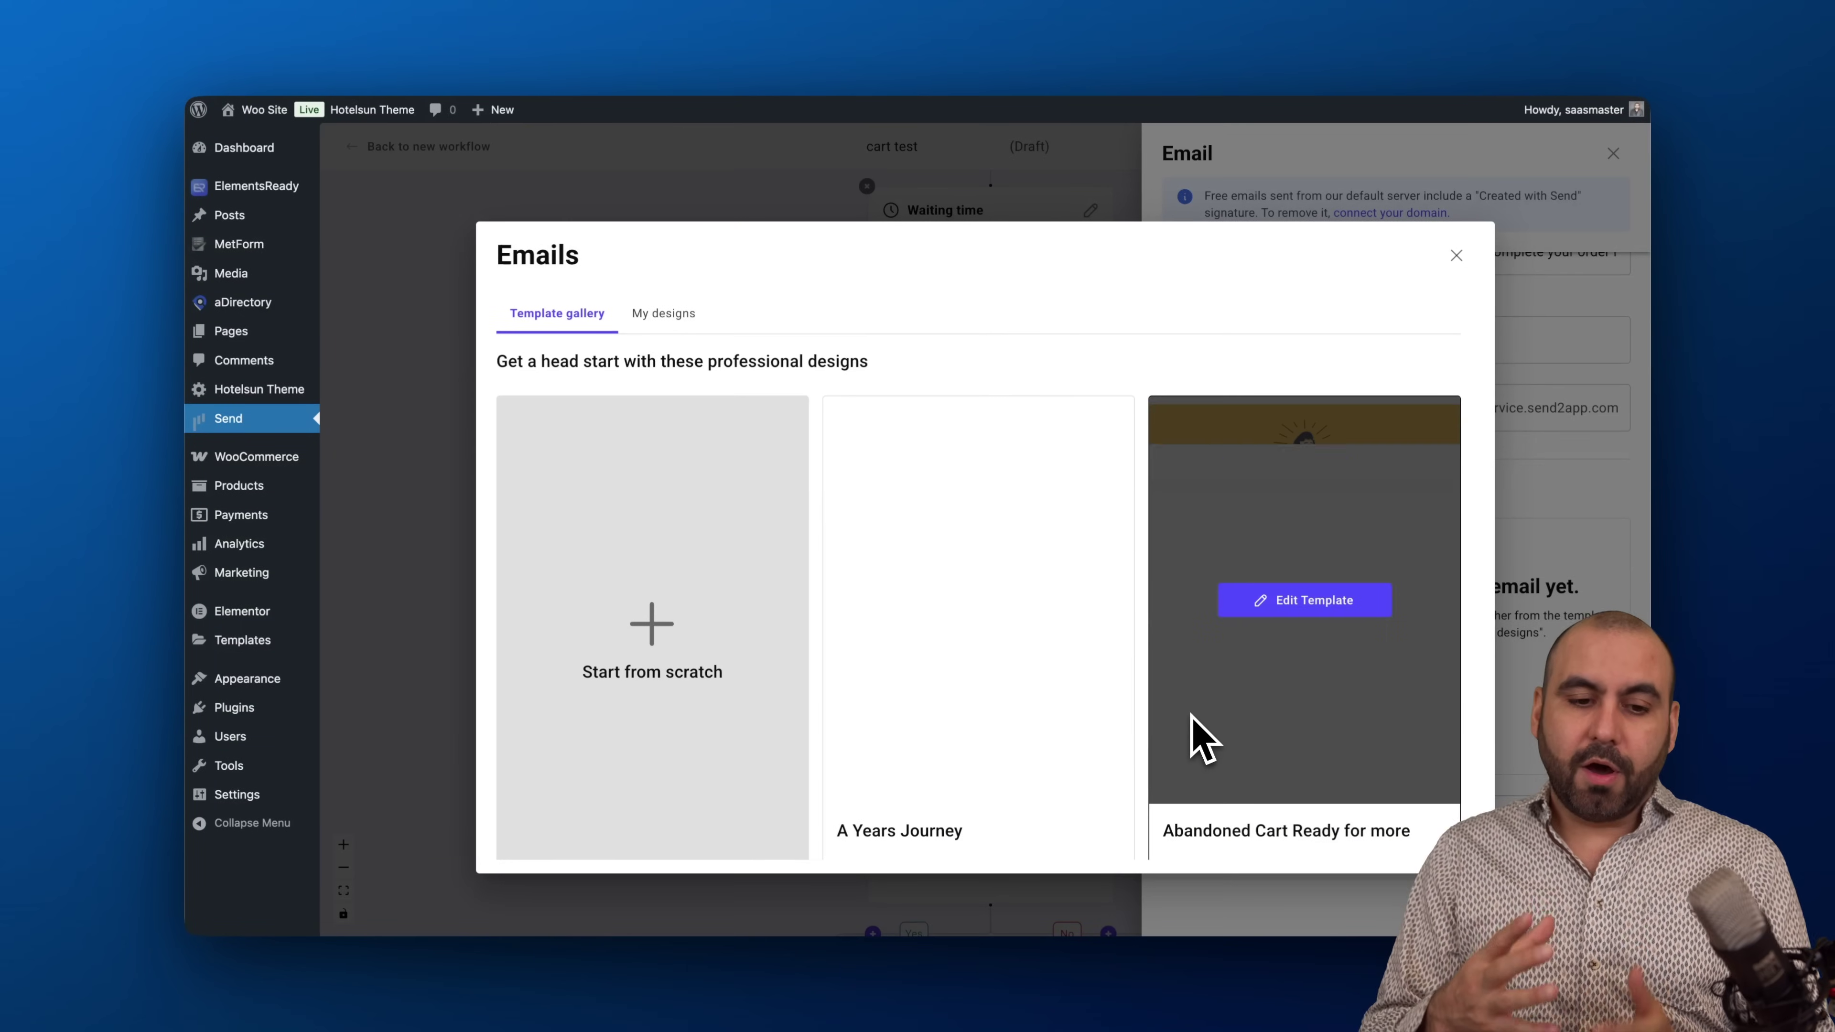
pyautogui.moveTo(975, 636)
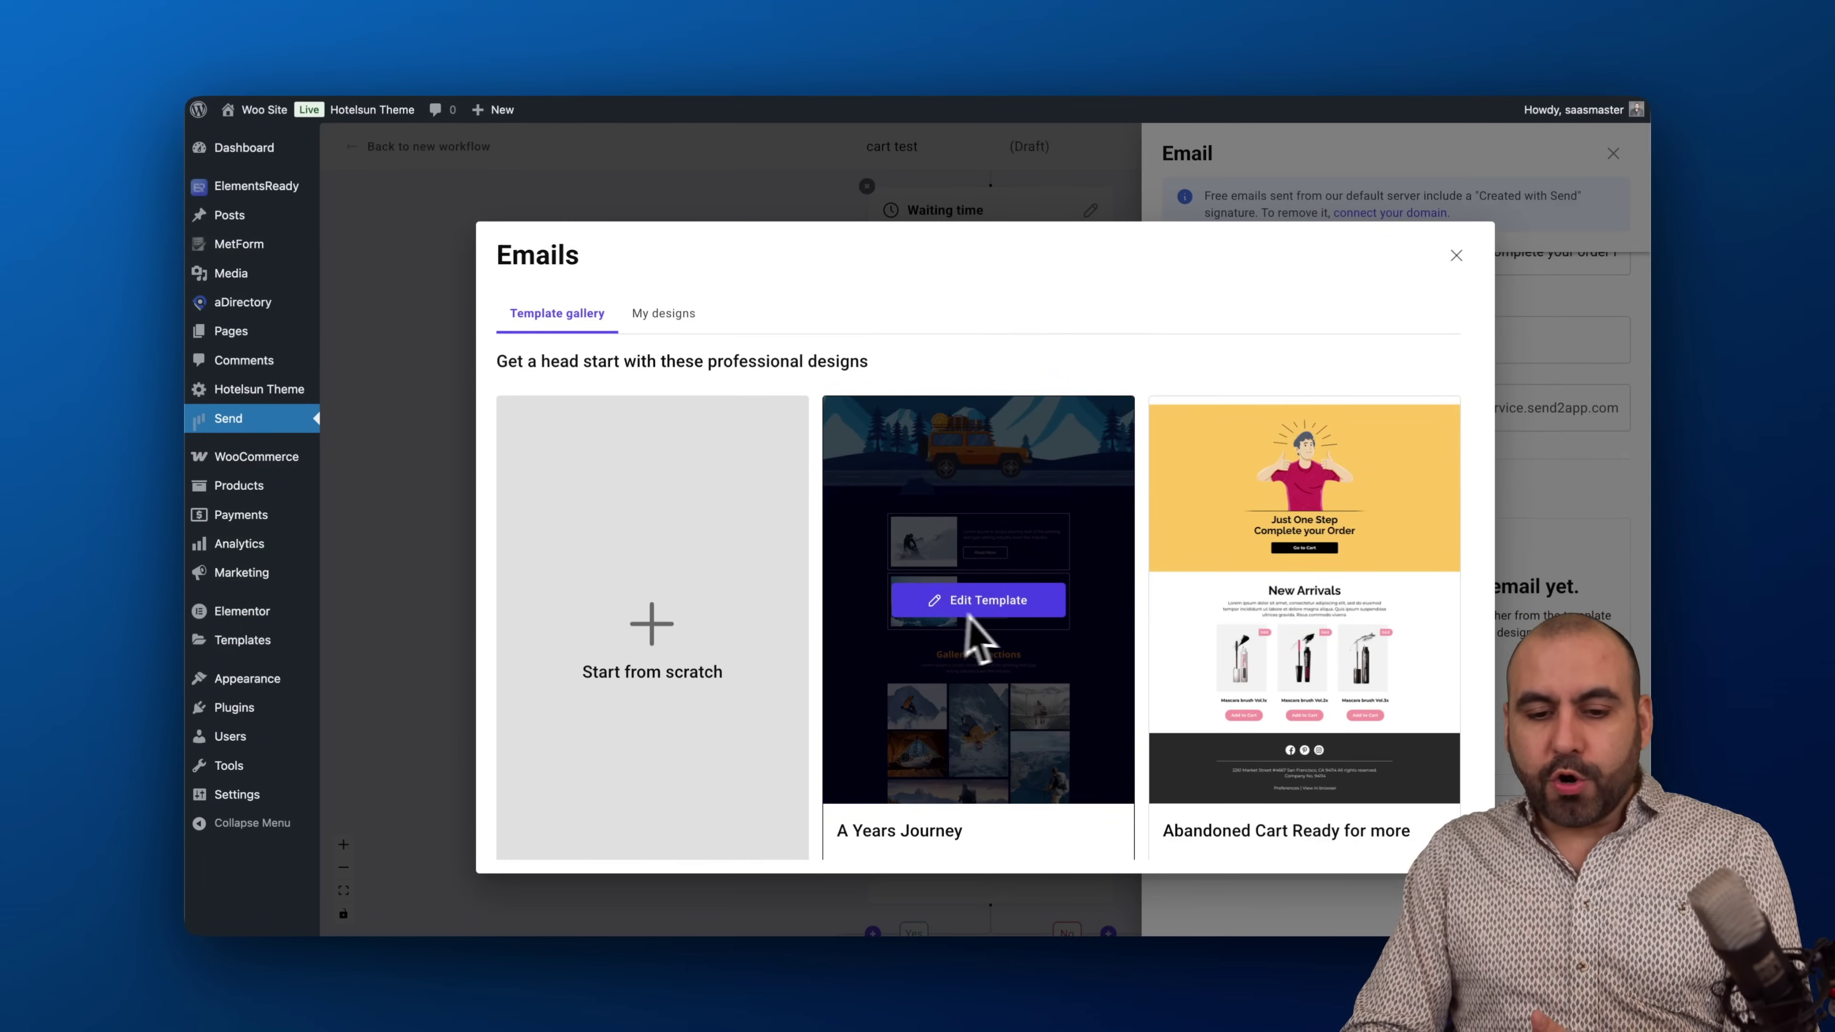
pyautogui.scroll(-2, 983, 640)
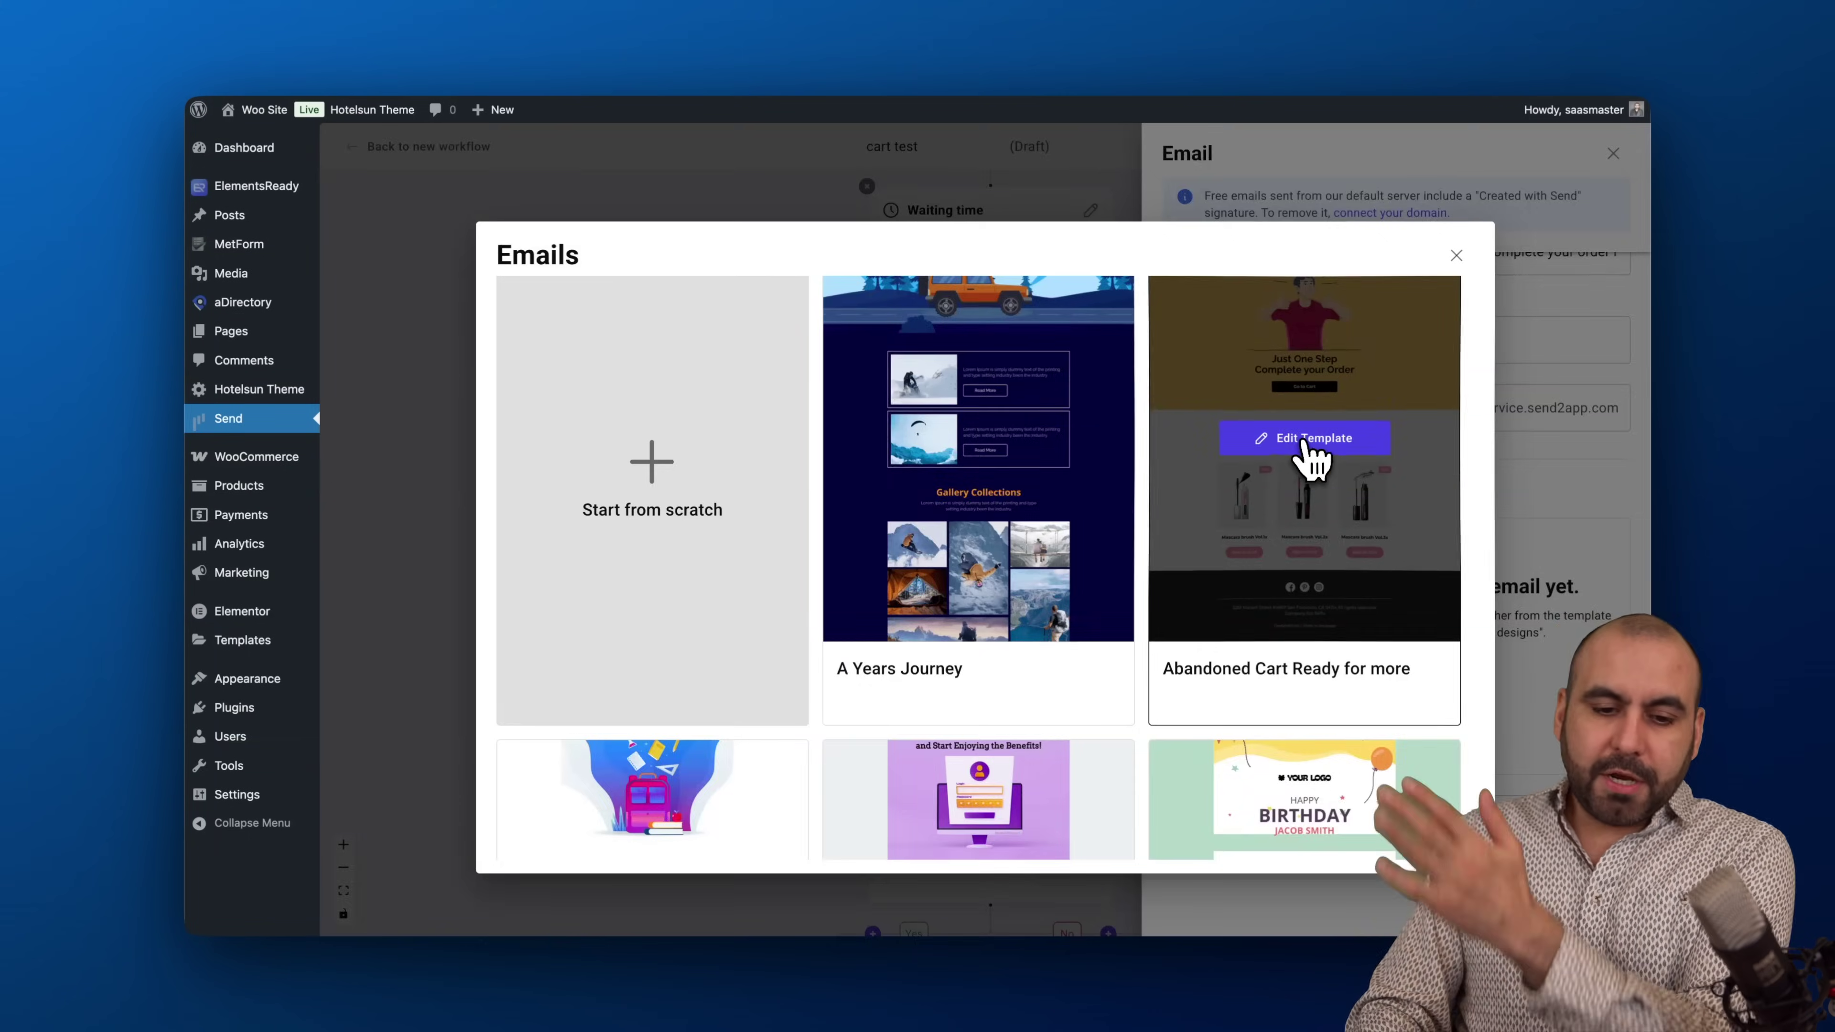
pyautogui.click(1308, 447)
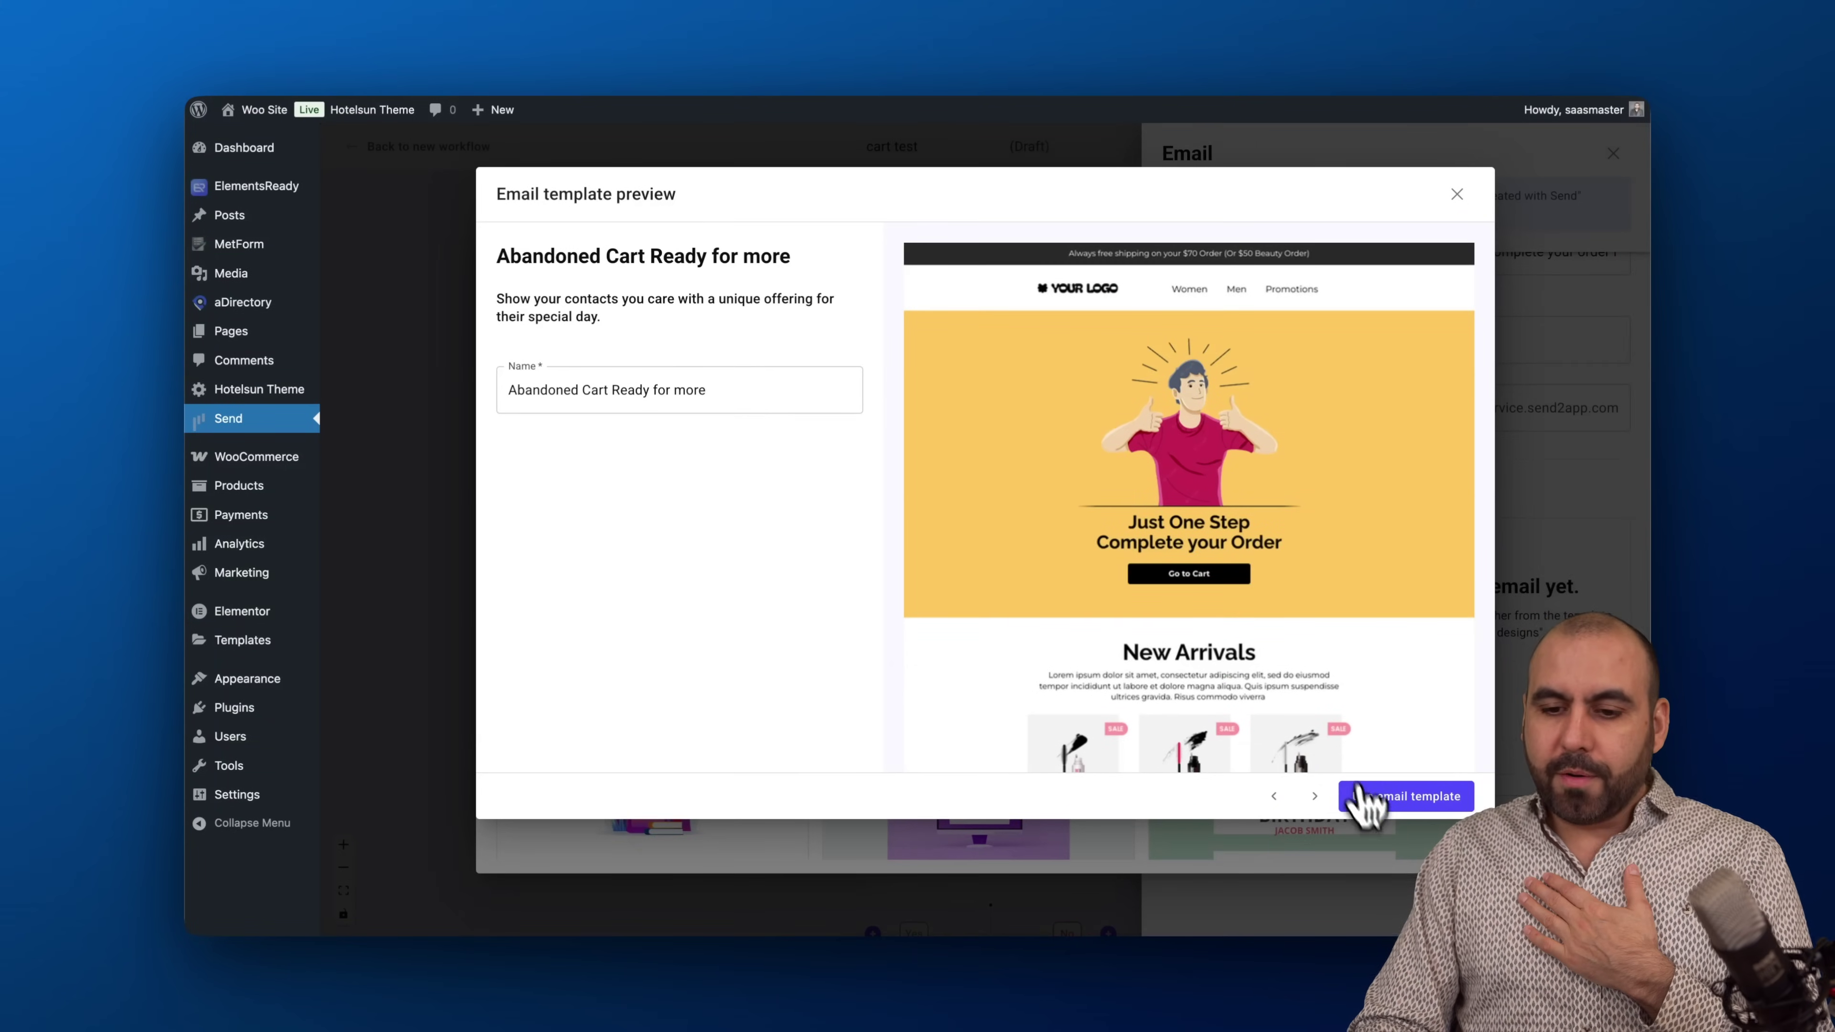
pyautogui.click(1366, 797)
pyautogui.write('2')
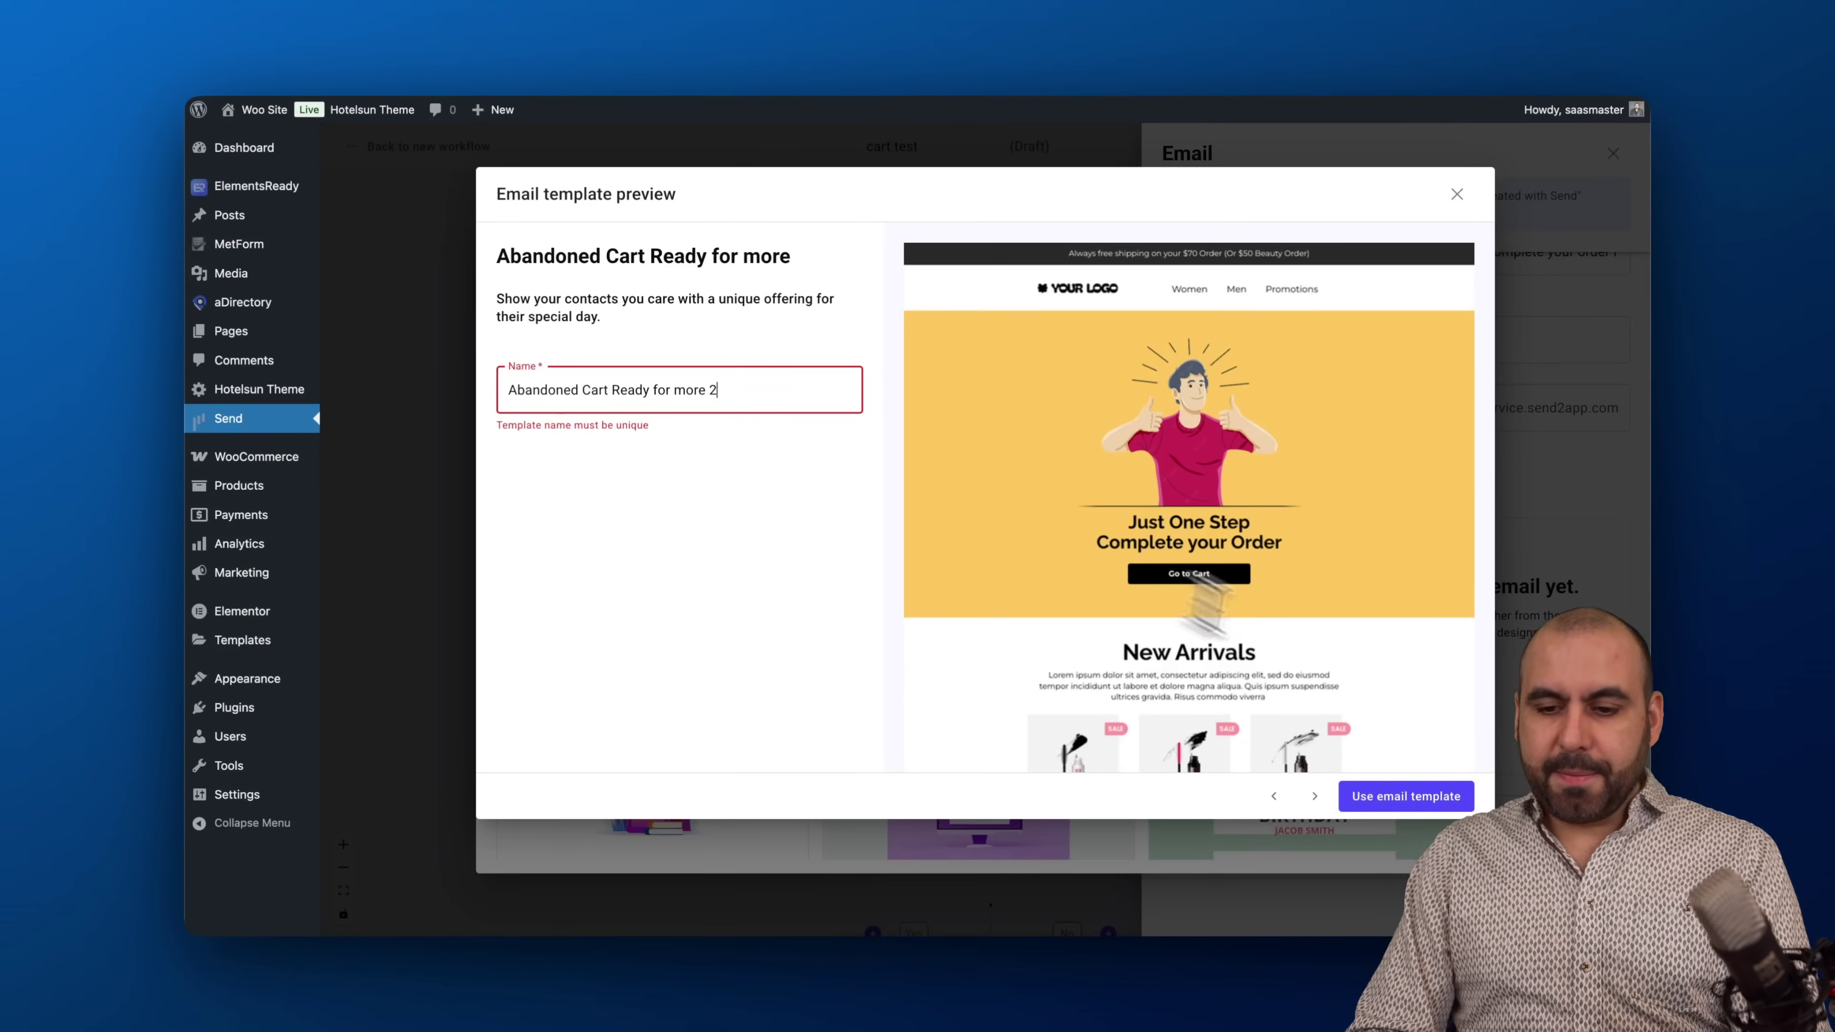
pyautogui.click(1409, 801)
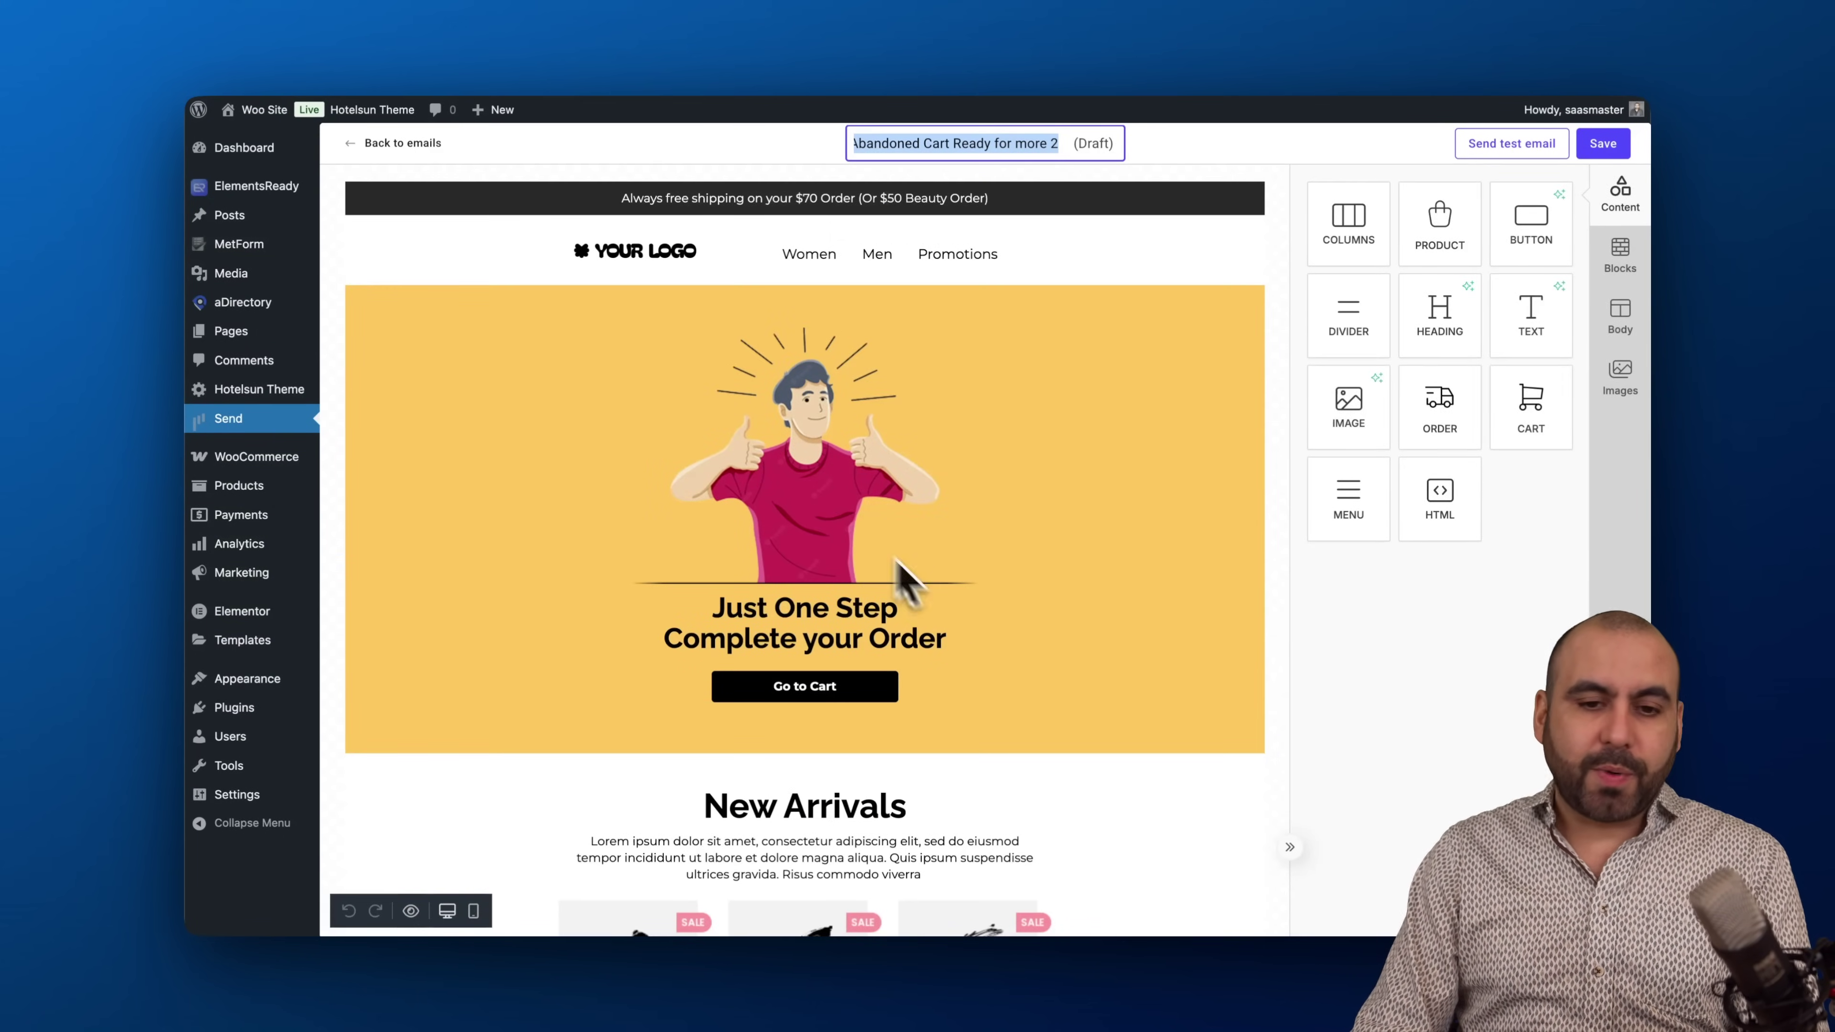
# Add an empty row below the Go to Cart button, above New Arrivals
pyautogui.click(840, 524)
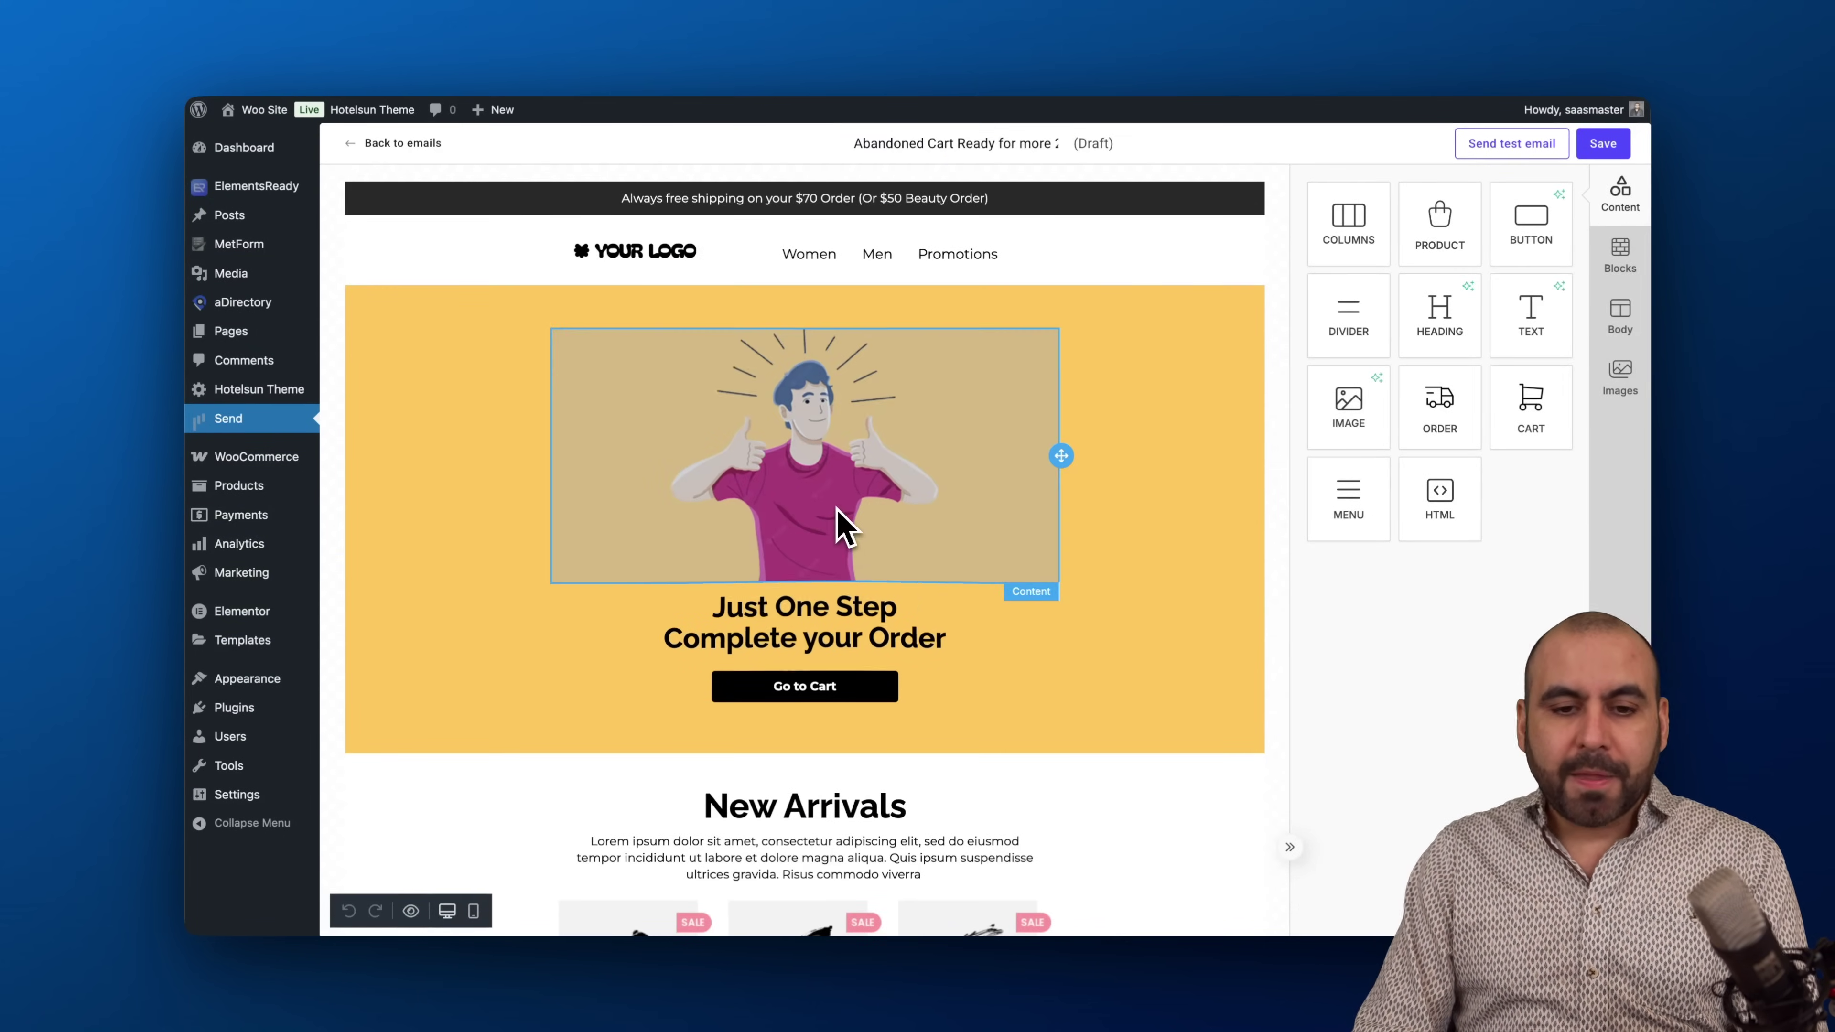
pyautogui.click(848, 695)
pyautogui.scroll(-3, 848, 697)
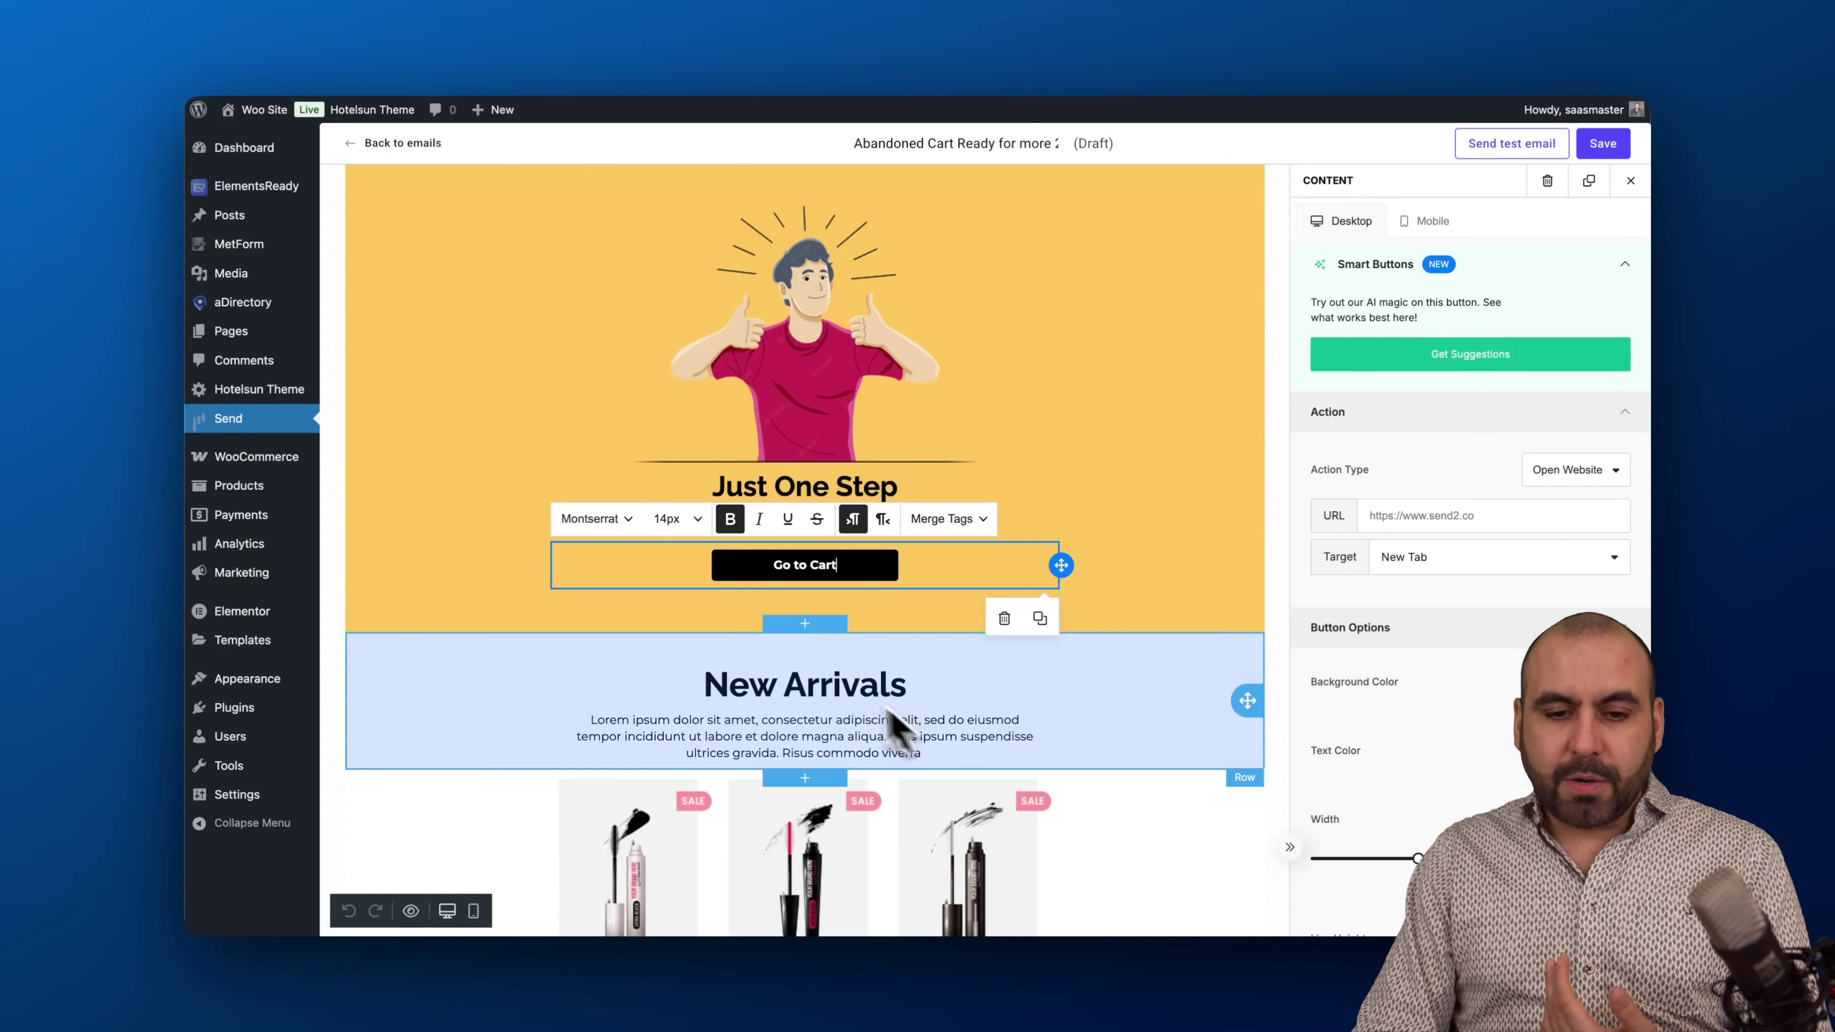
pyautogui.click(808, 633)
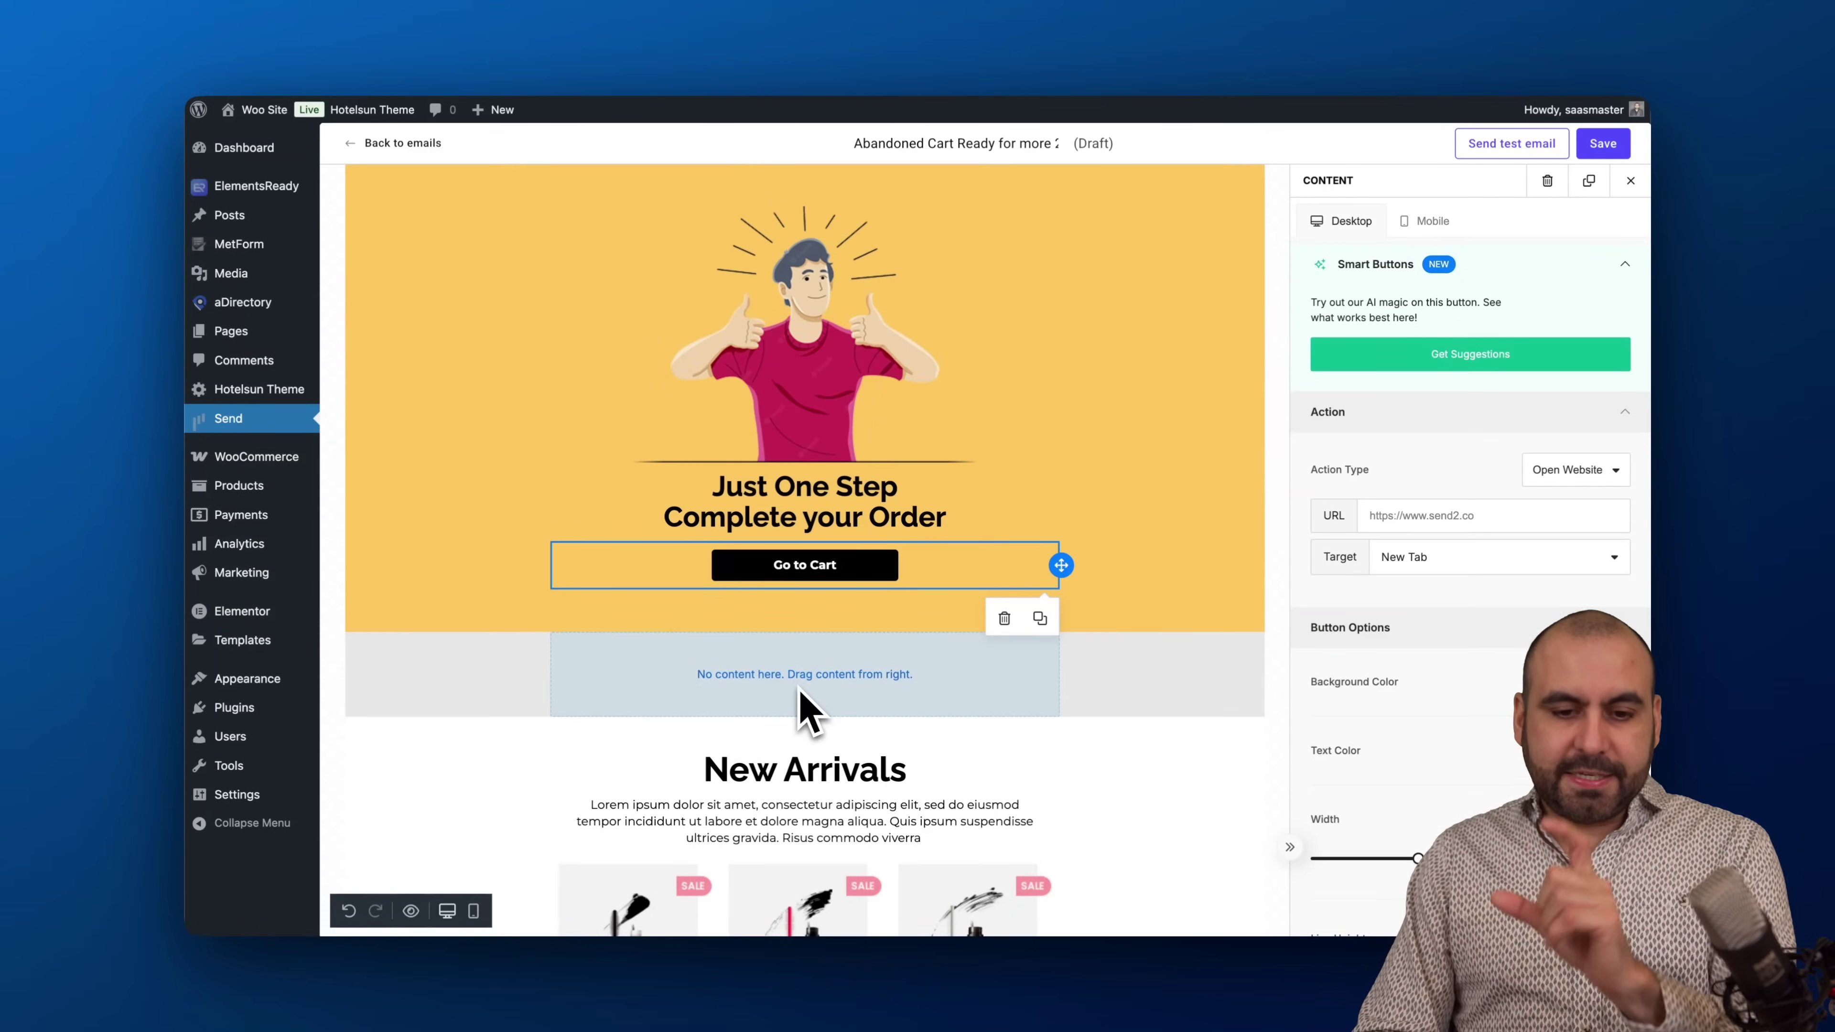
pyautogui.click(807, 691)
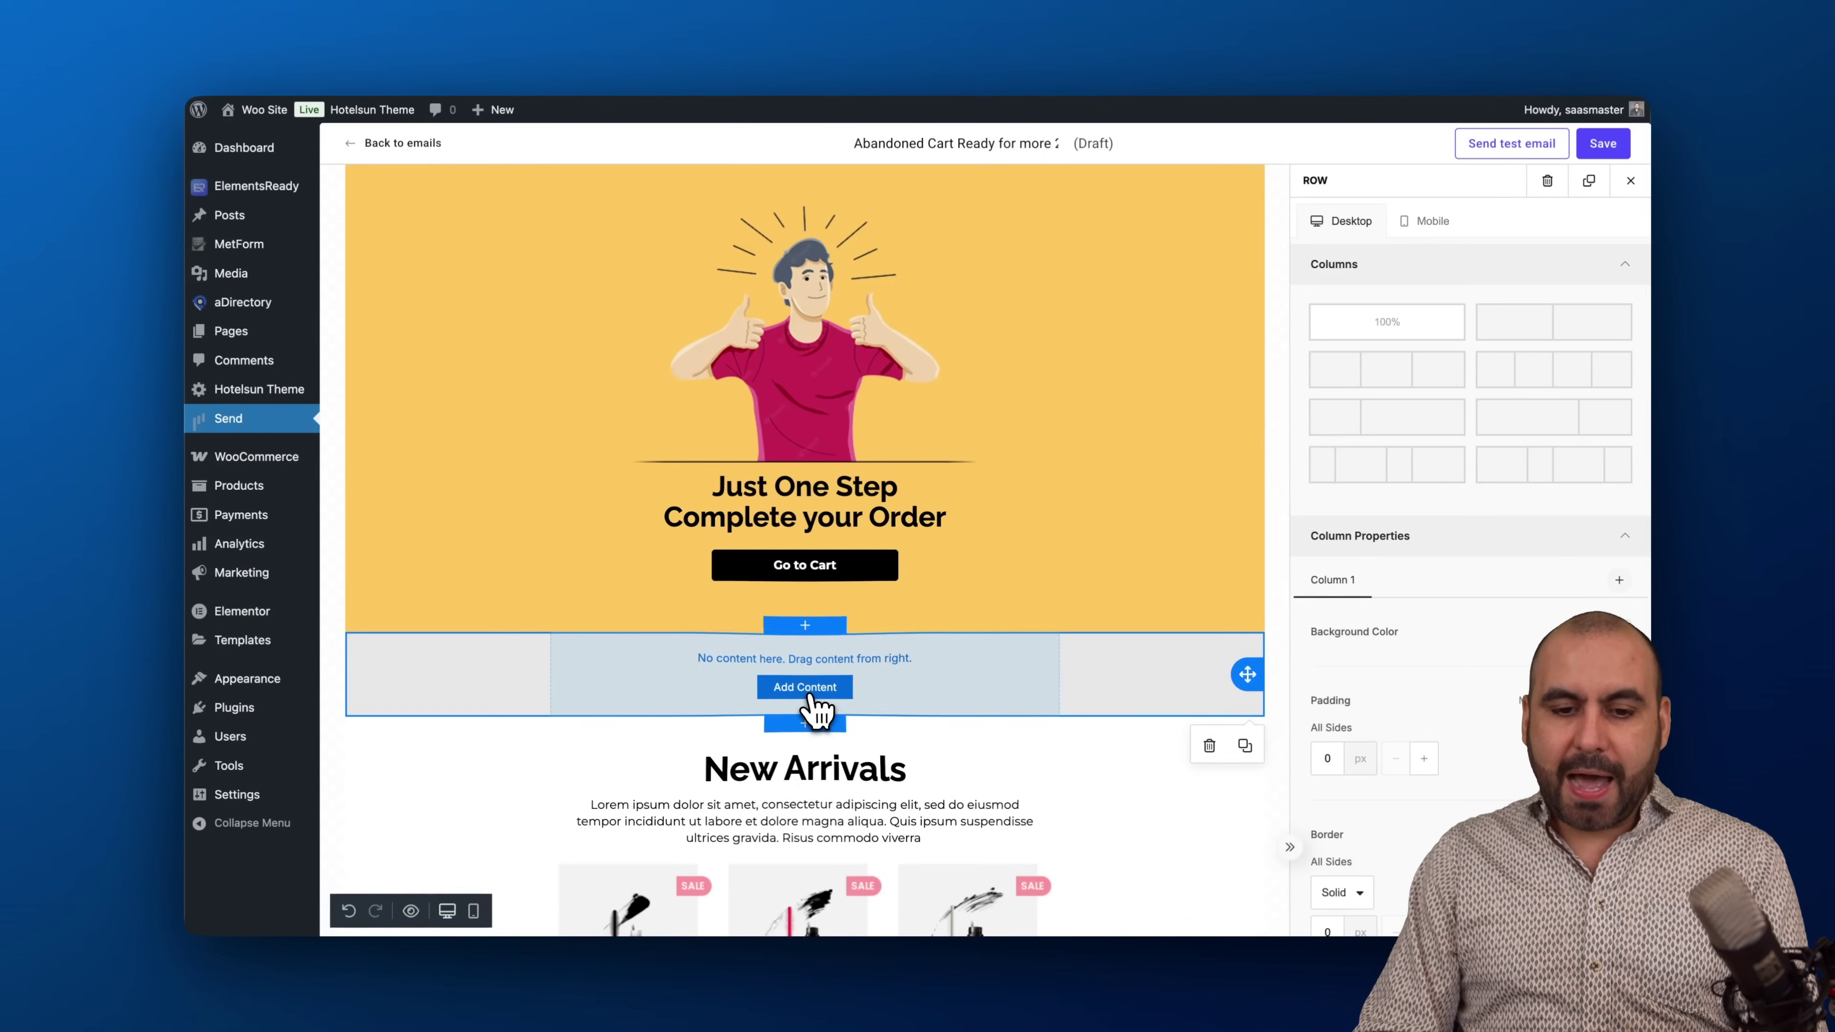
pyautogui.click(808, 688)
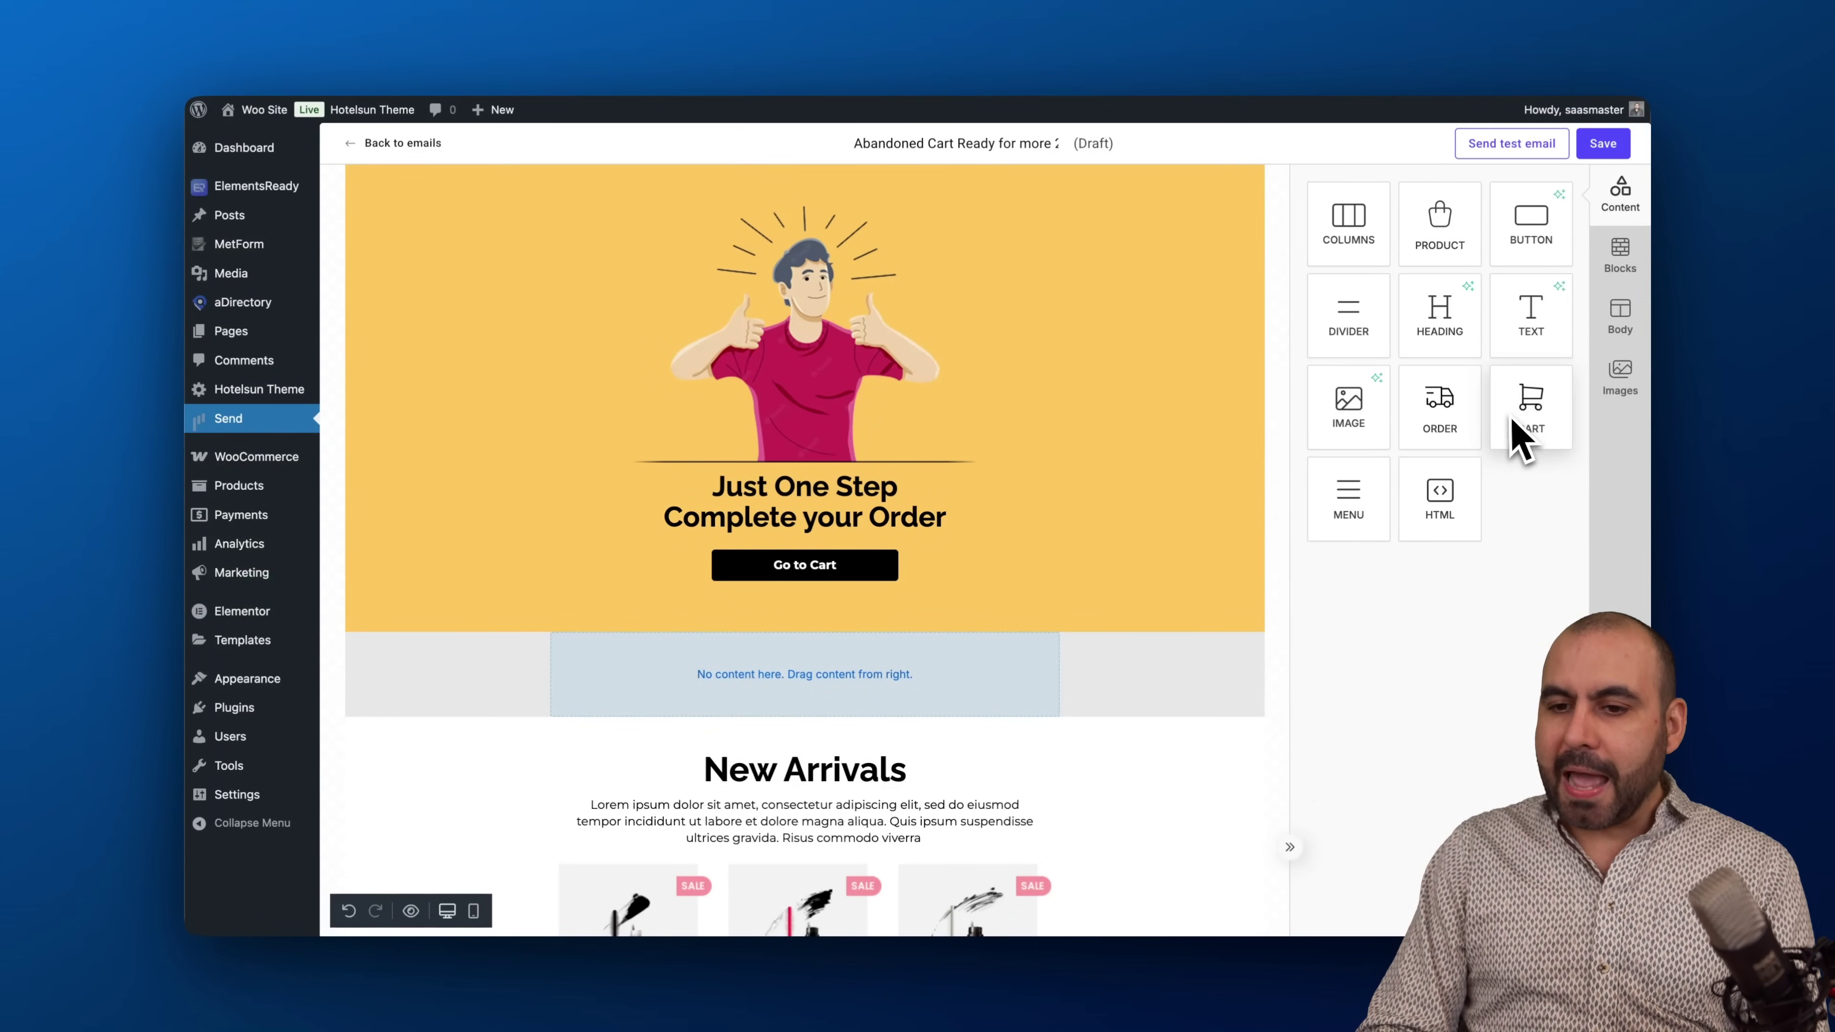
# Drop a Cart block into the new row and save the email template
pyautogui.moveTo(1518, 437); pyautogui.dragTo(766, 712)
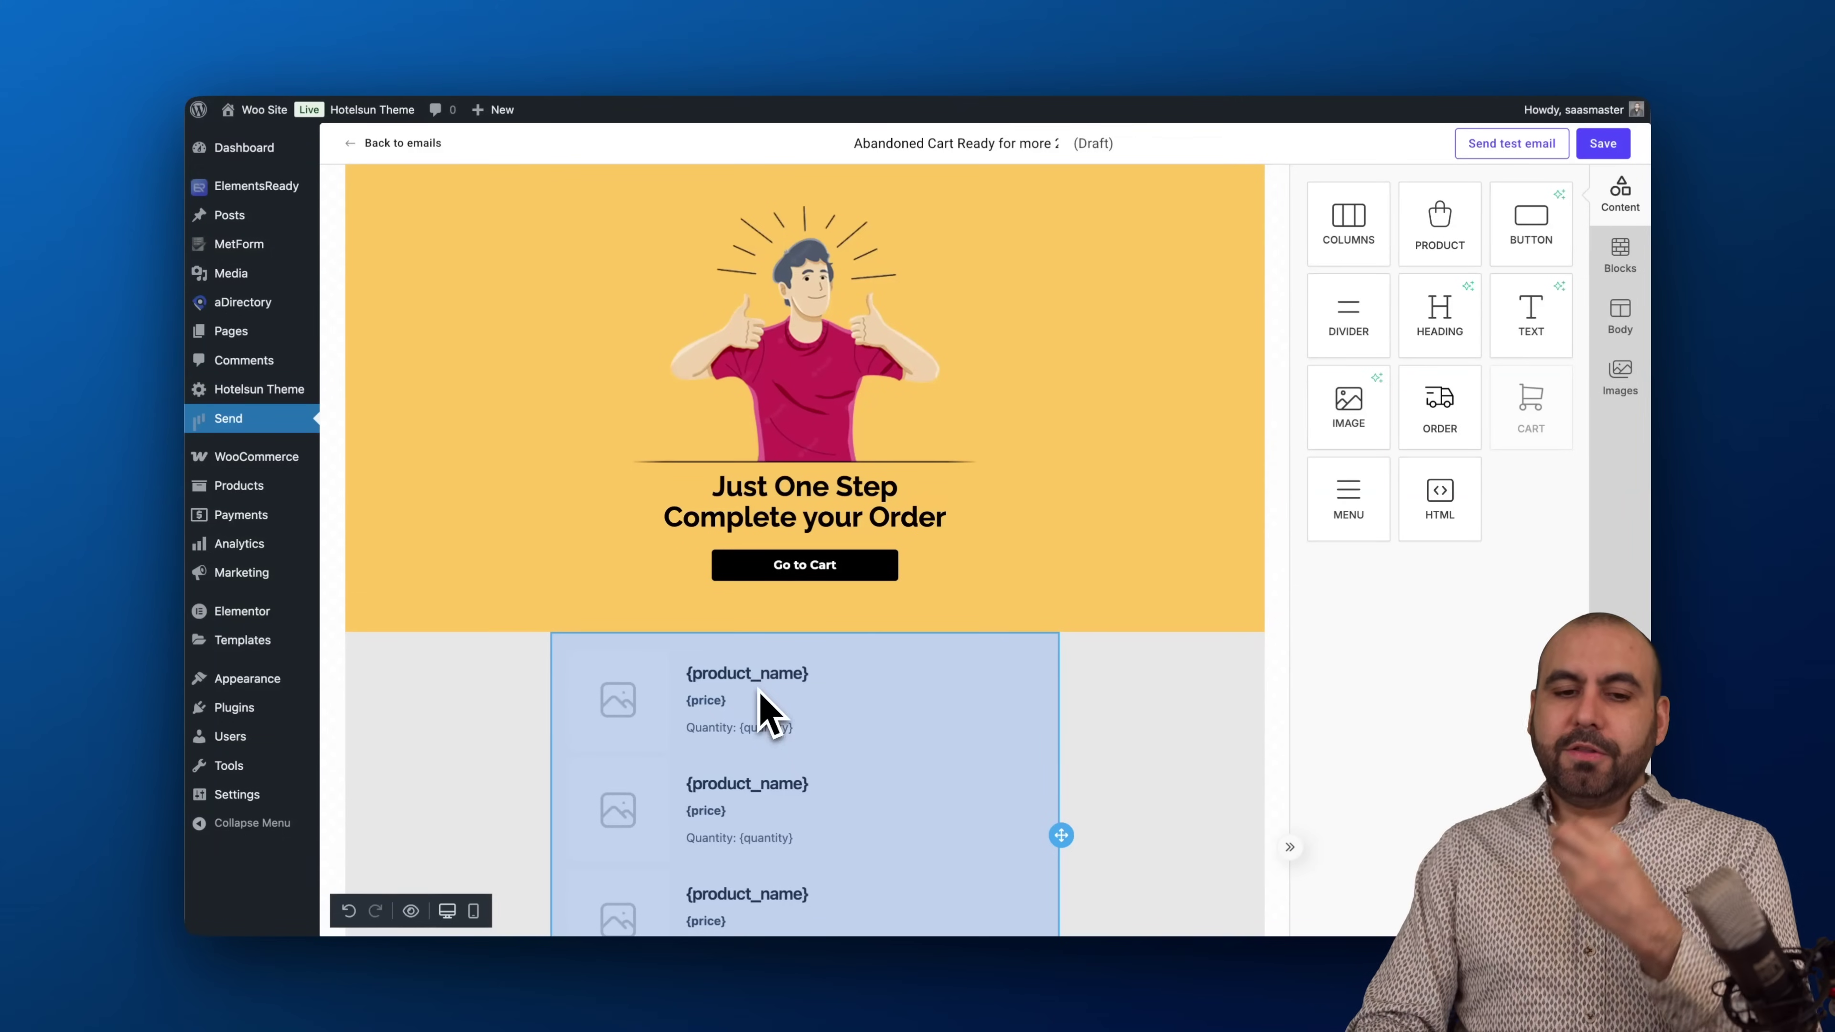
pyautogui.scroll(-3, 881, 759)
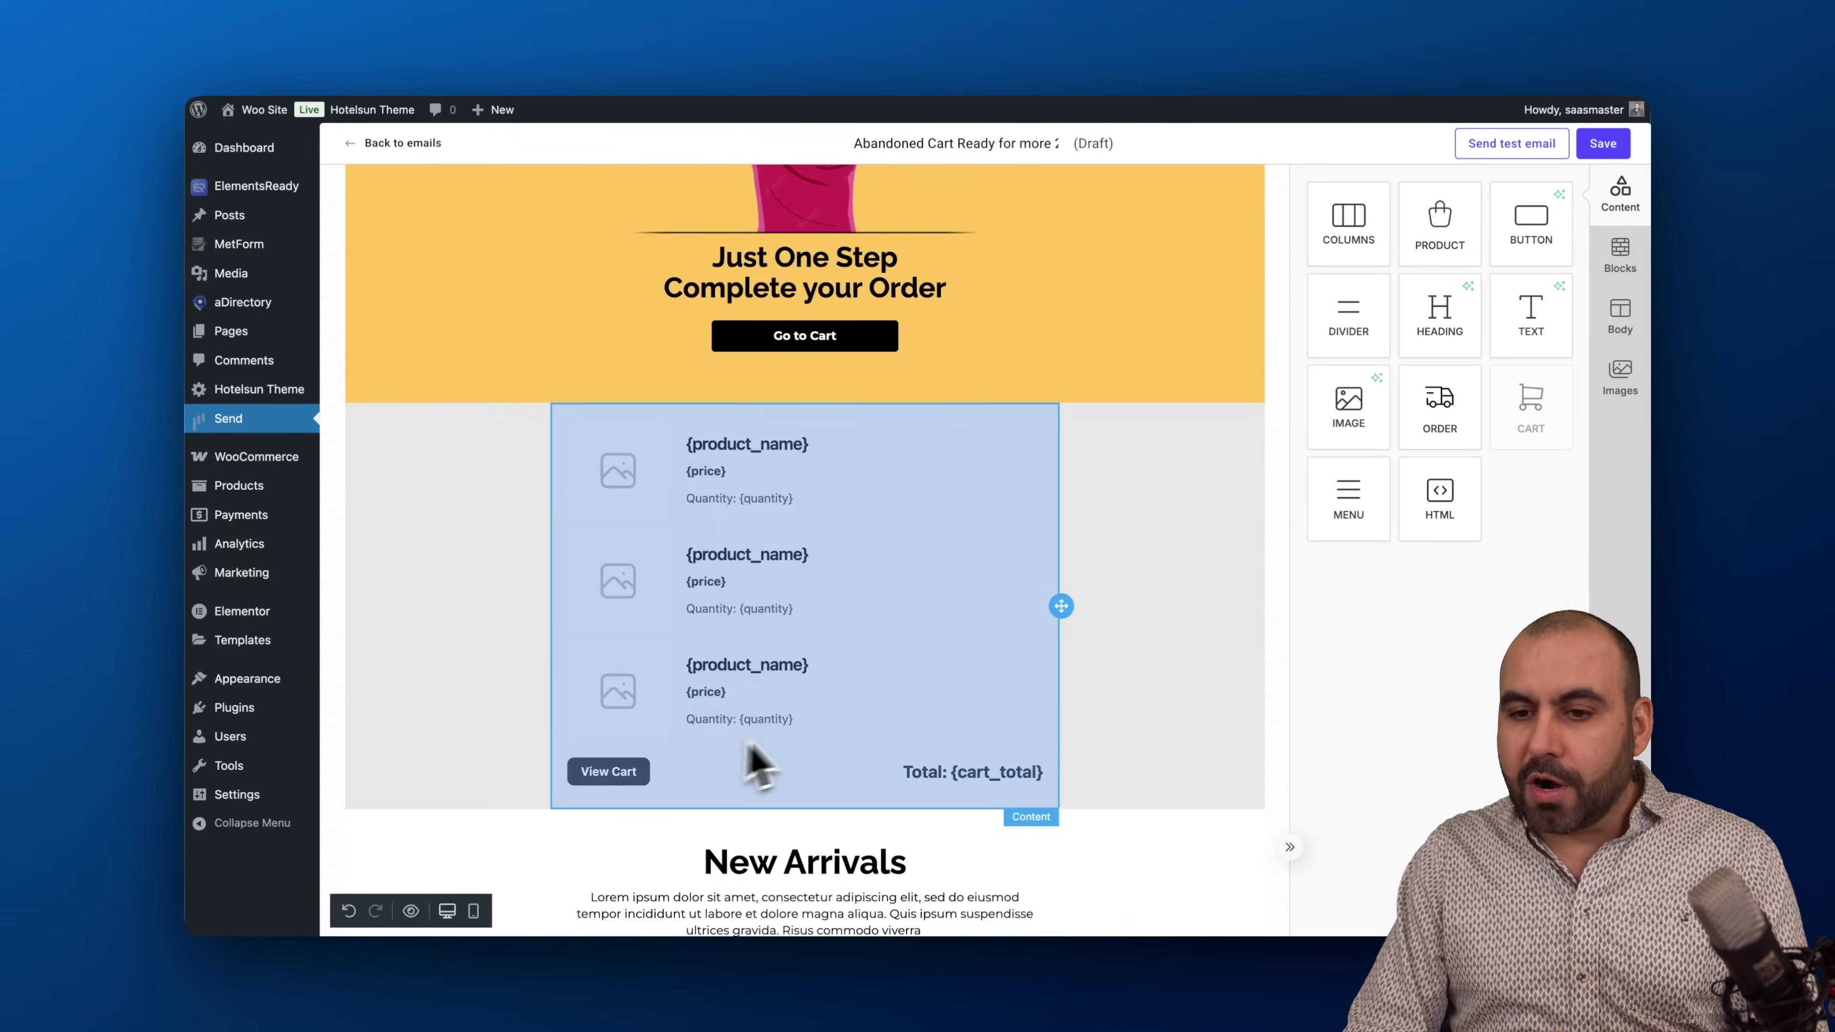
pyautogui.click(799, 734)
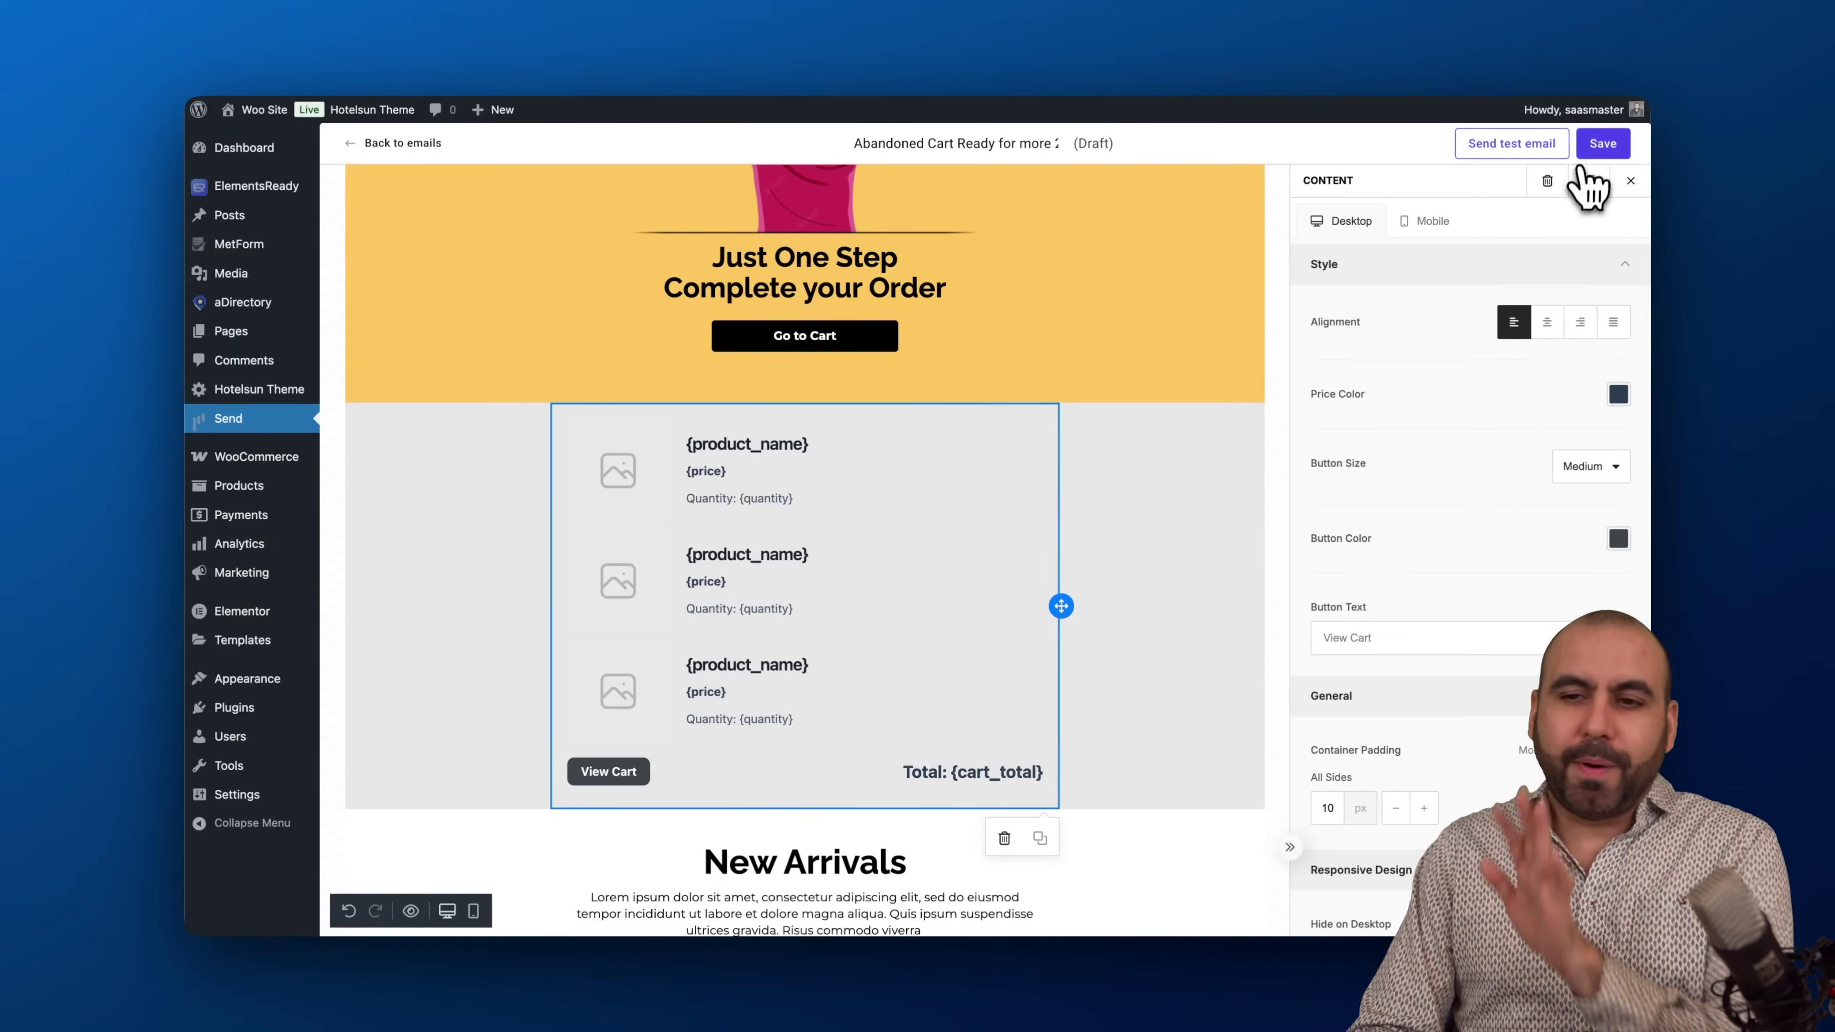
pyautogui.click(1596, 144)
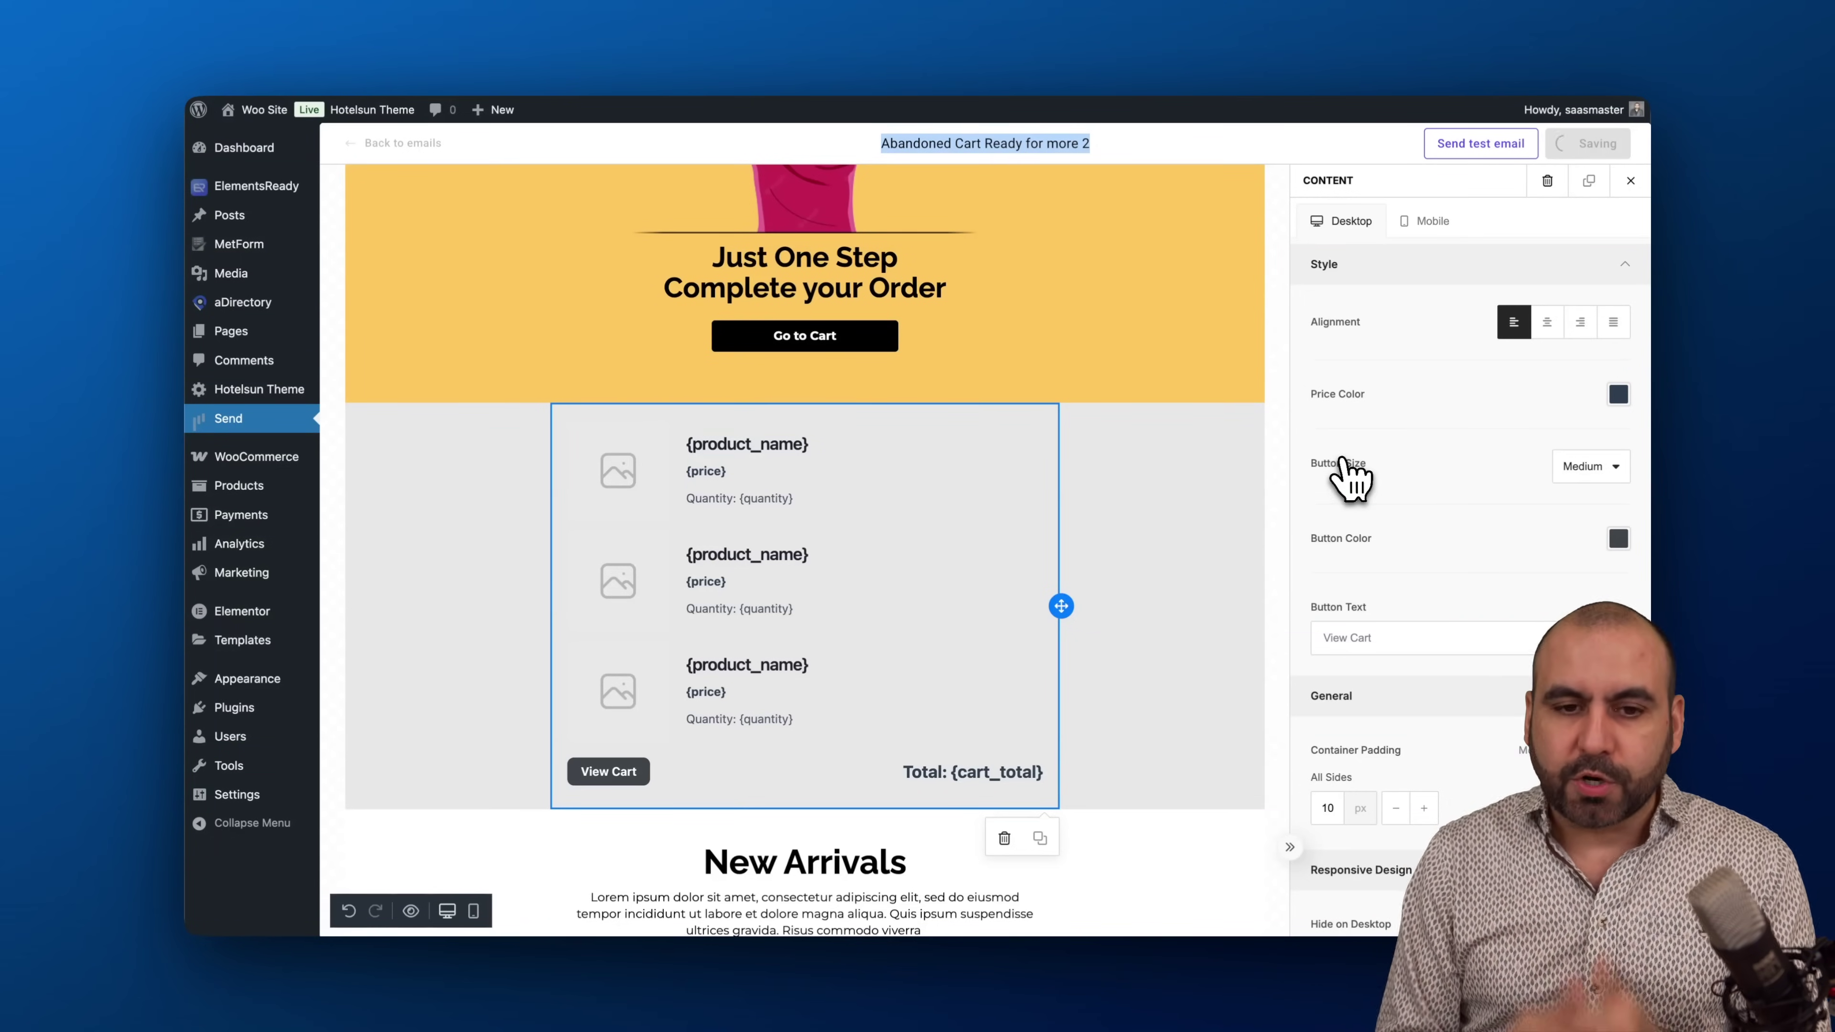
pyautogui.scroll(-5, 1536, 636)
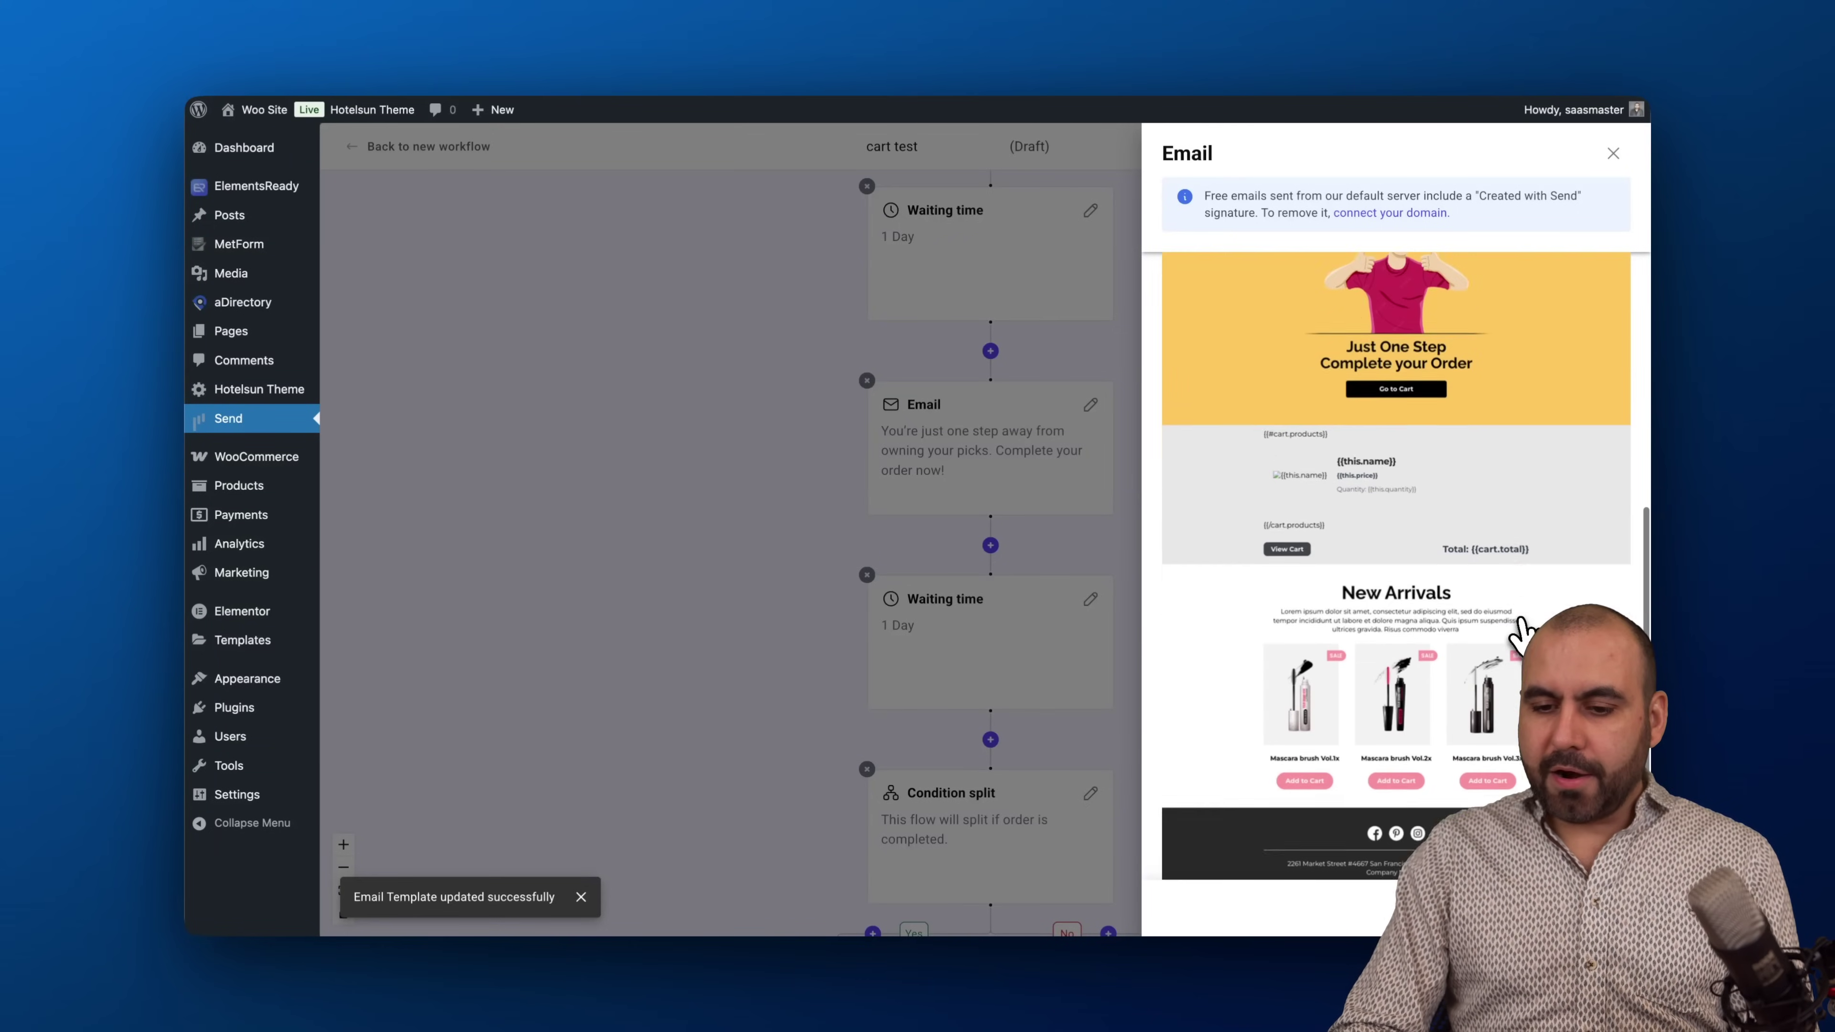
# Close the email preview panel and bring the lower workflow steps into view
pyautogui.scroll(-3, 1521, 631)
pyautogui.press('Escape')
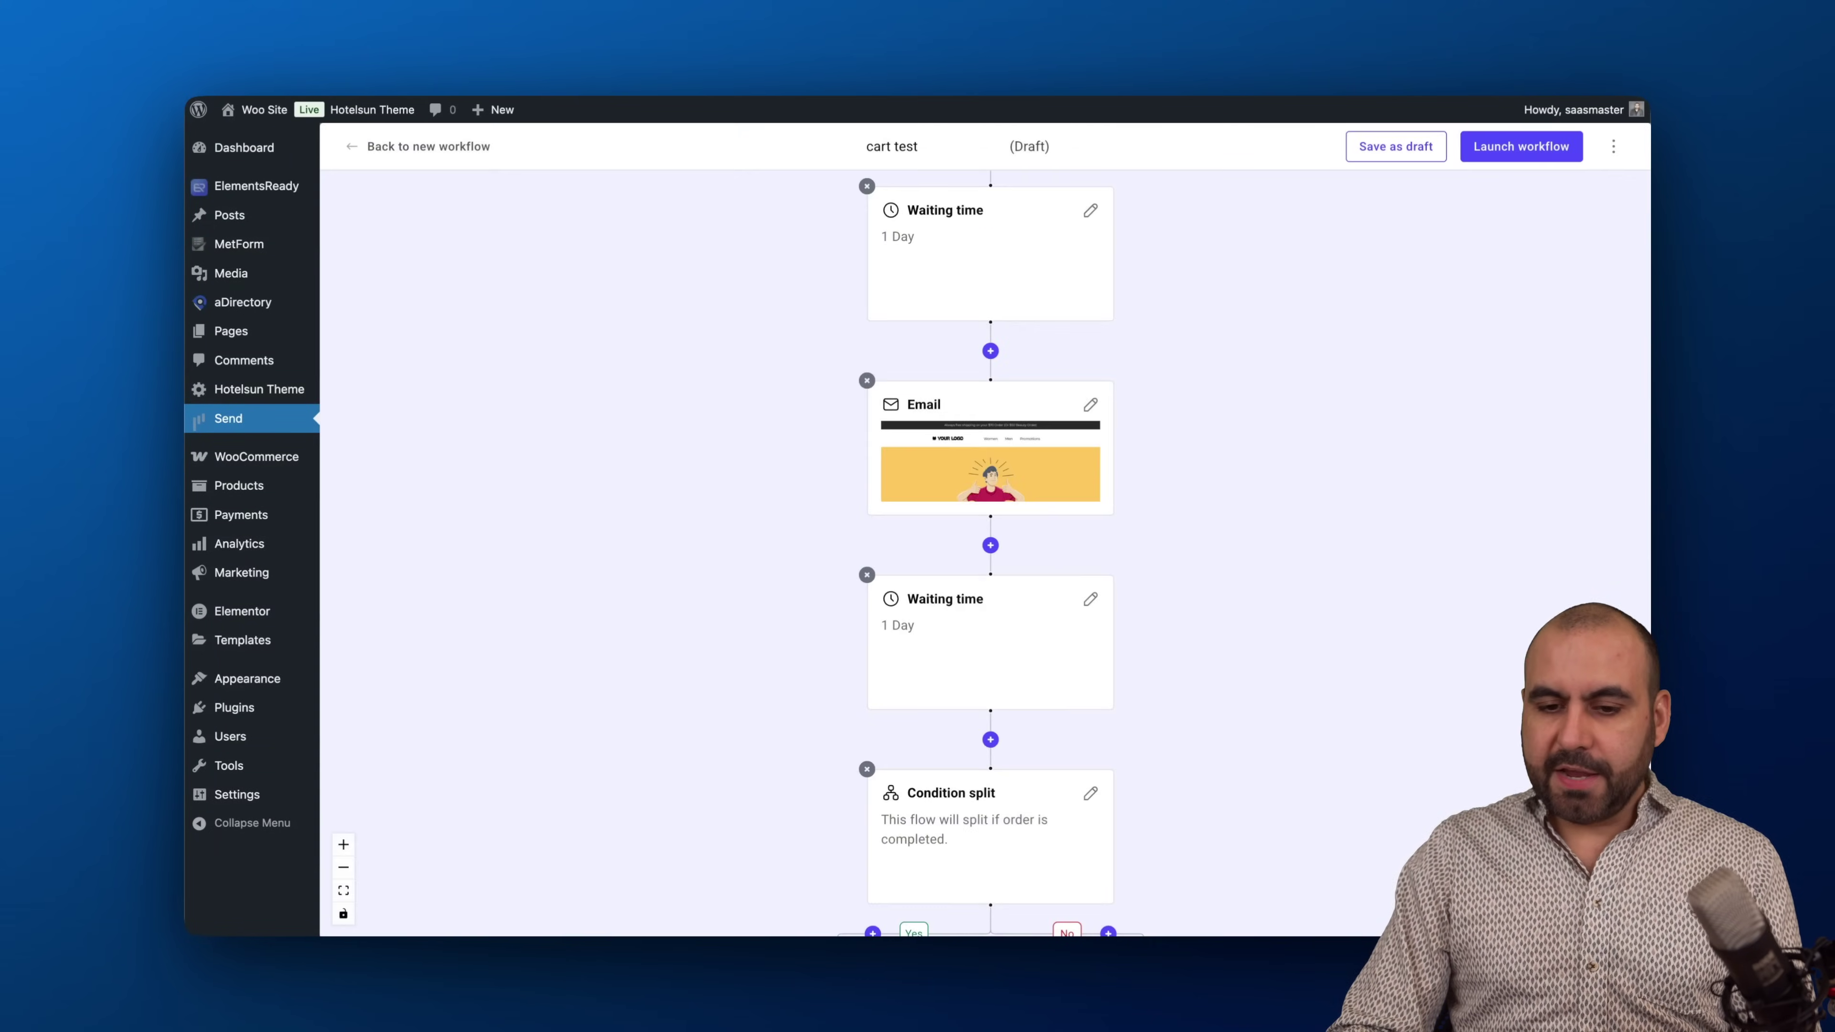
pyautogui.moveTo(996, 425)
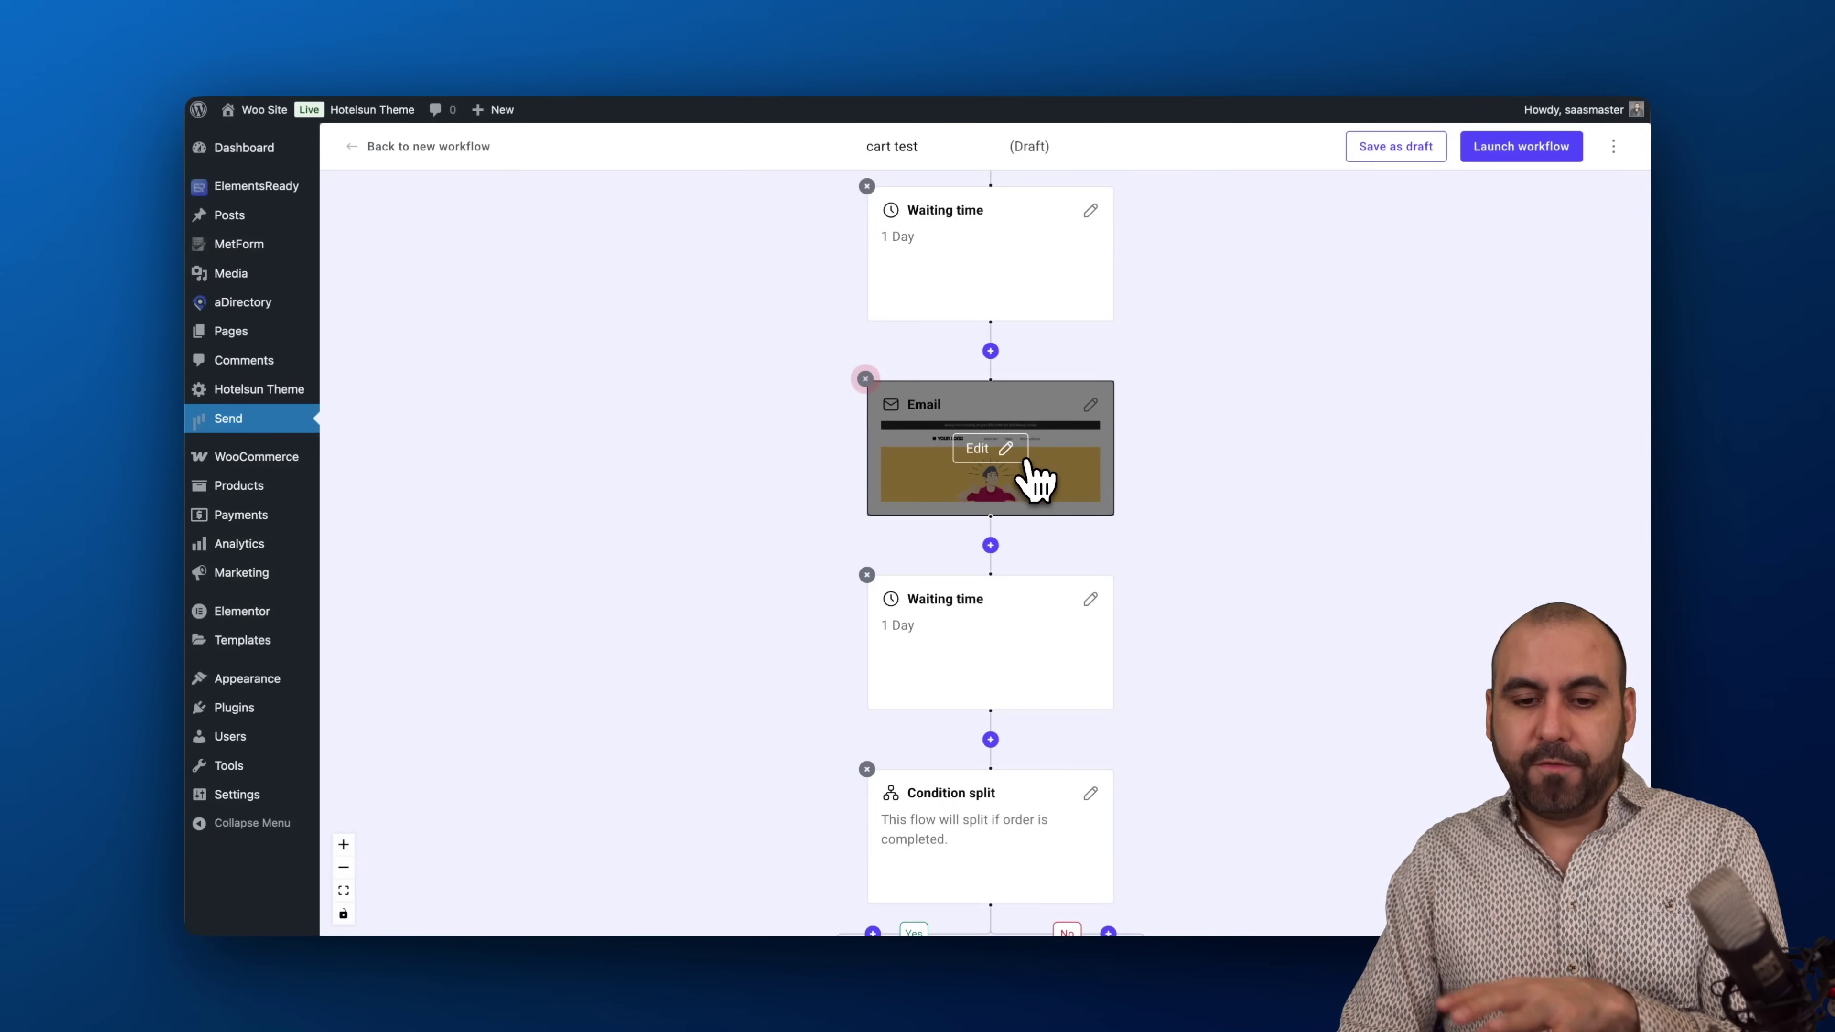
pyautogui.scroll(-4, 1217, 484)
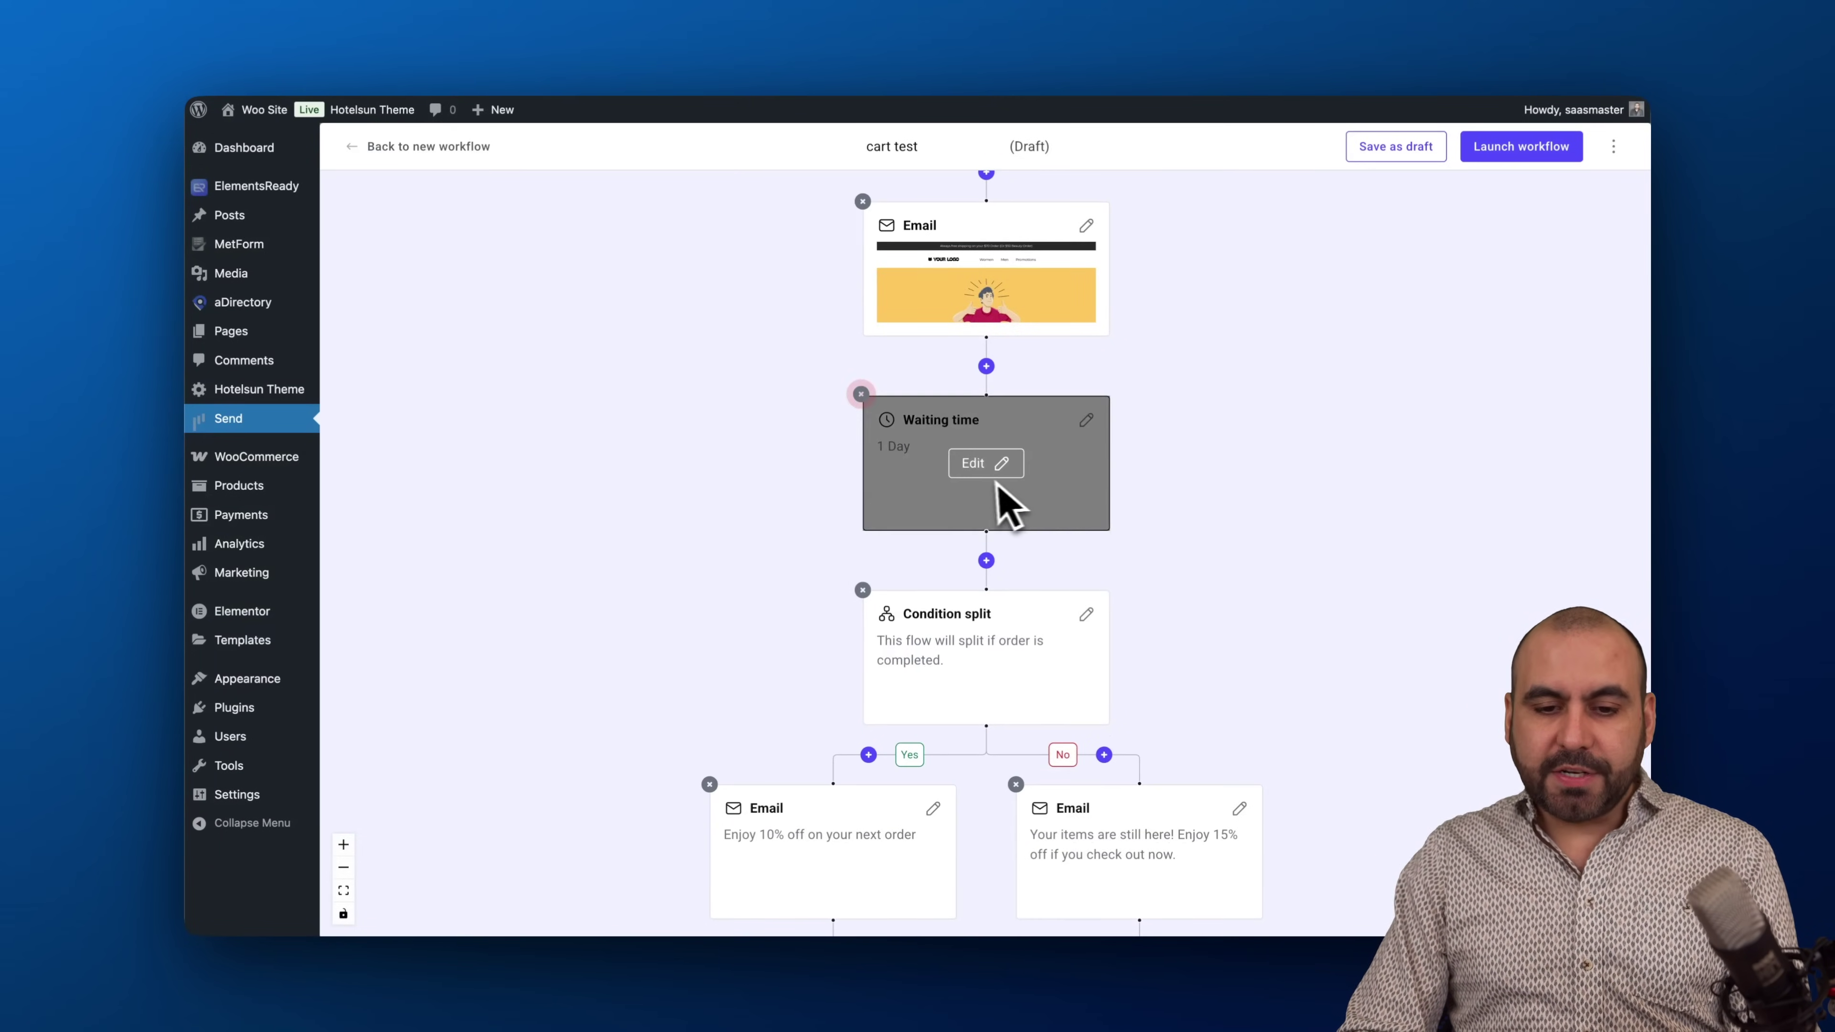
pyautogui.moveTo(1229, 668); pyautogui.dragTo(1234, 473)
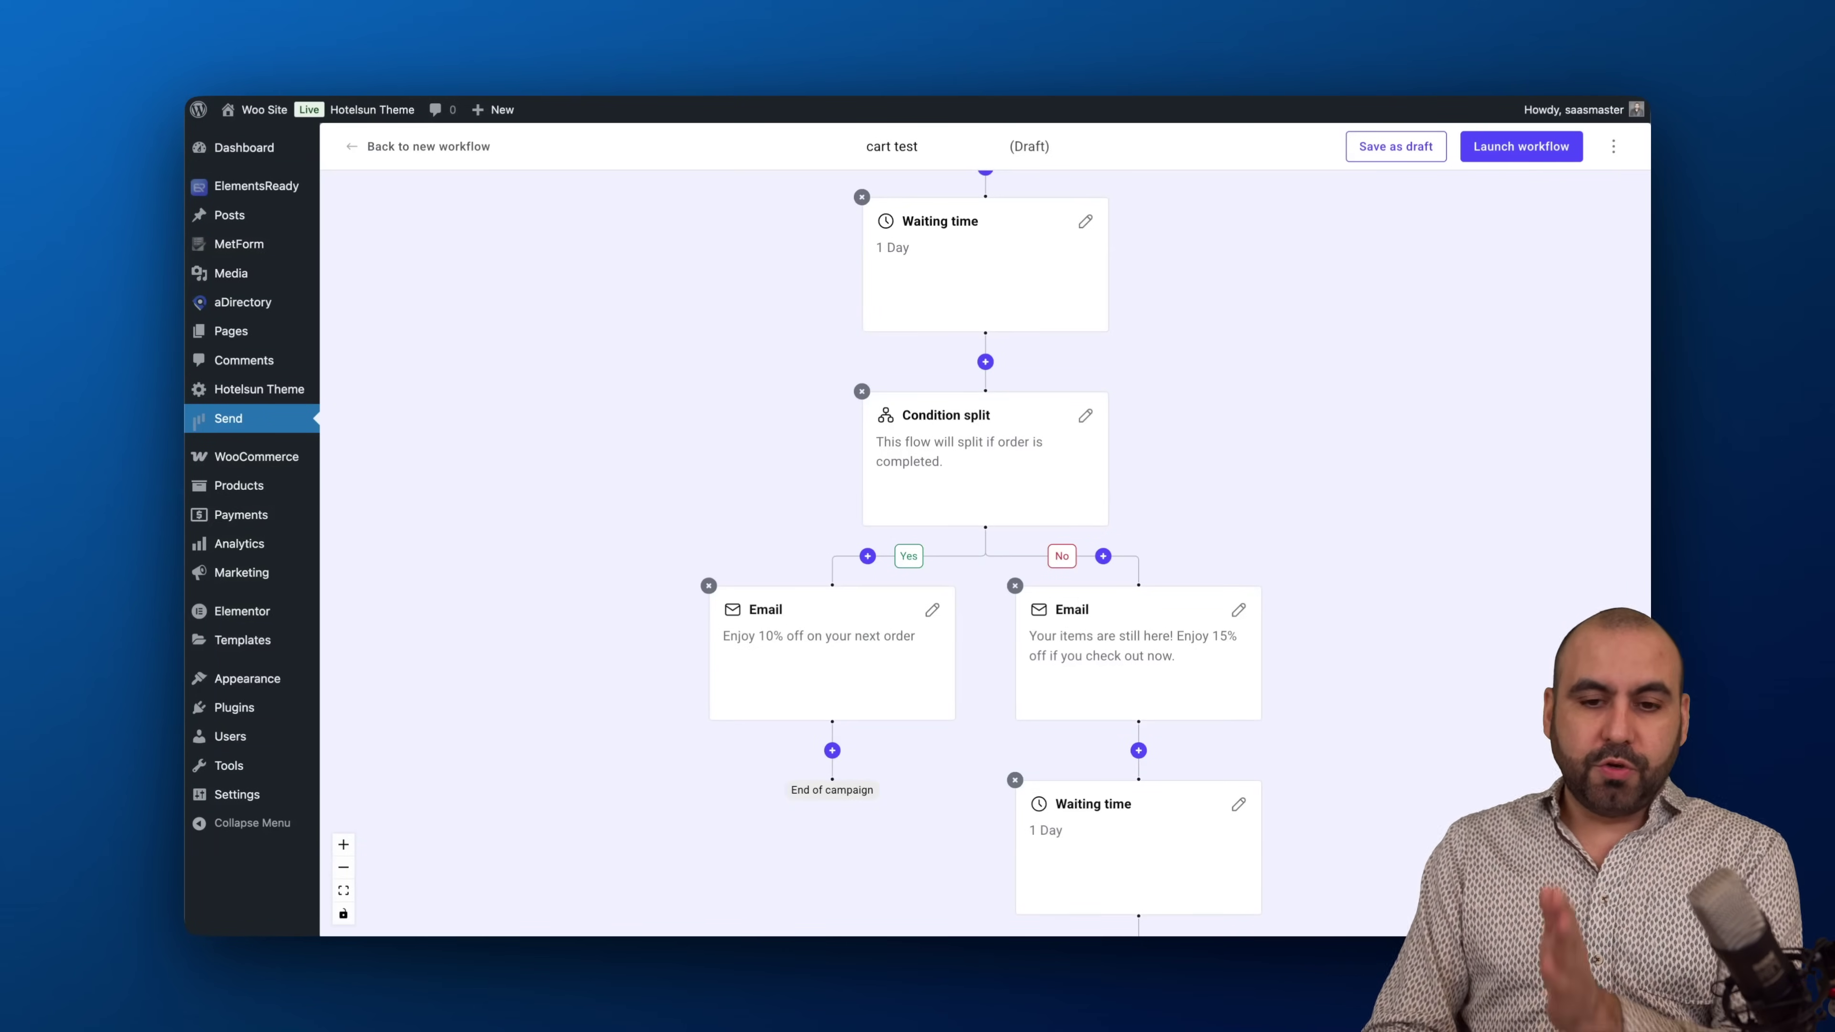
# Inspect the order-completed condition split's settings, then close them
pyautogui.moveTo(1098, 482)
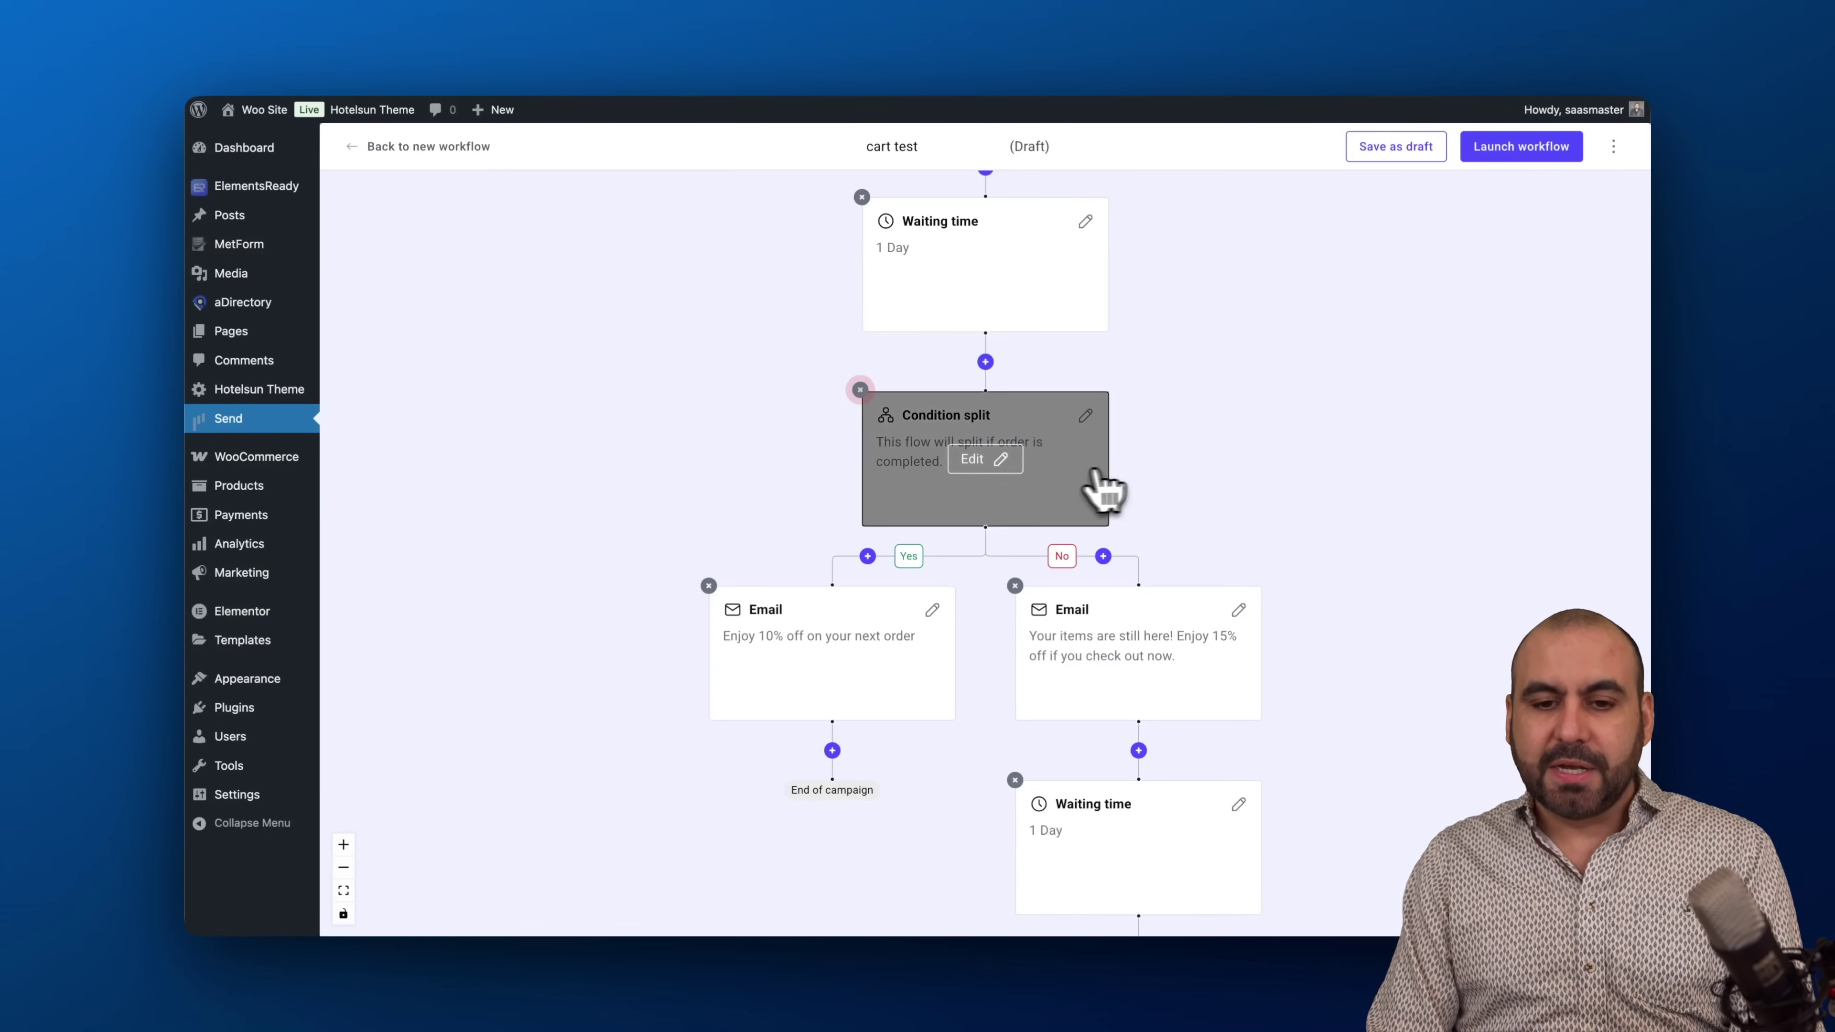
pyautogui.click(981, 457)
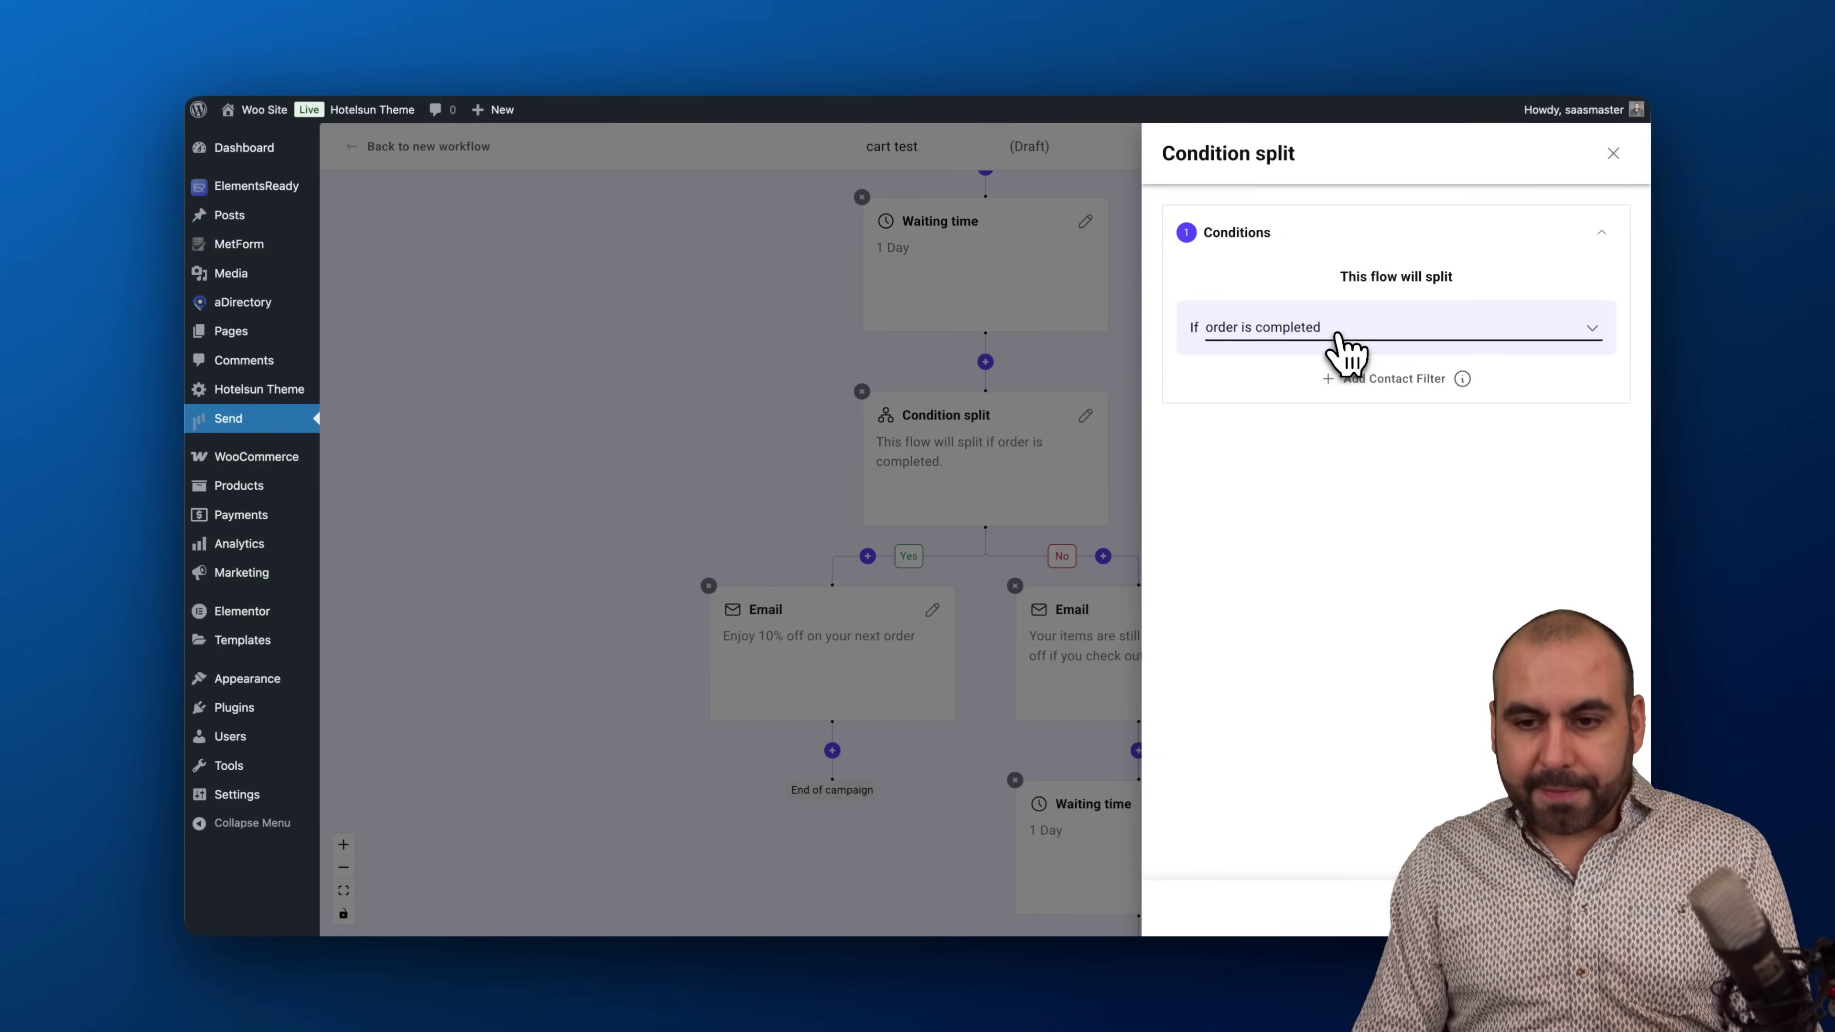
pyautogui.click(1614, 153)
pyautogui.moveTo(820, 655)
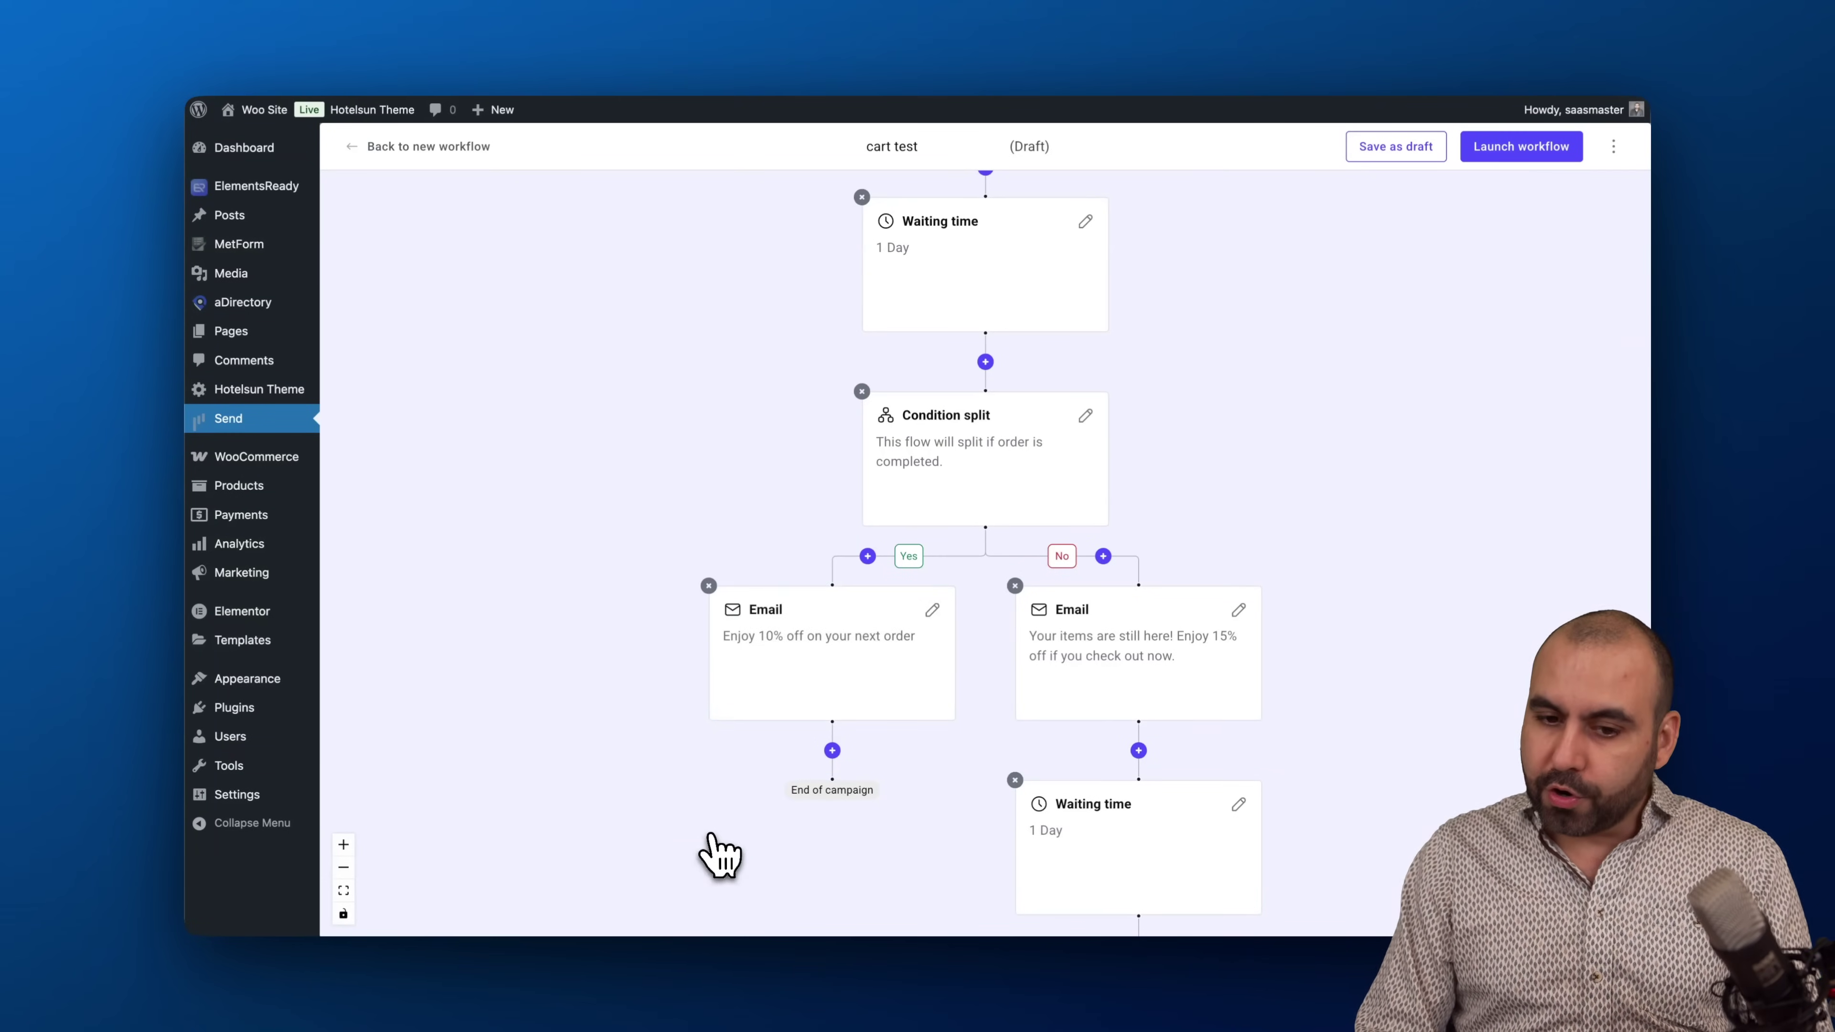
pyautogui.moveTo(1138, 589)
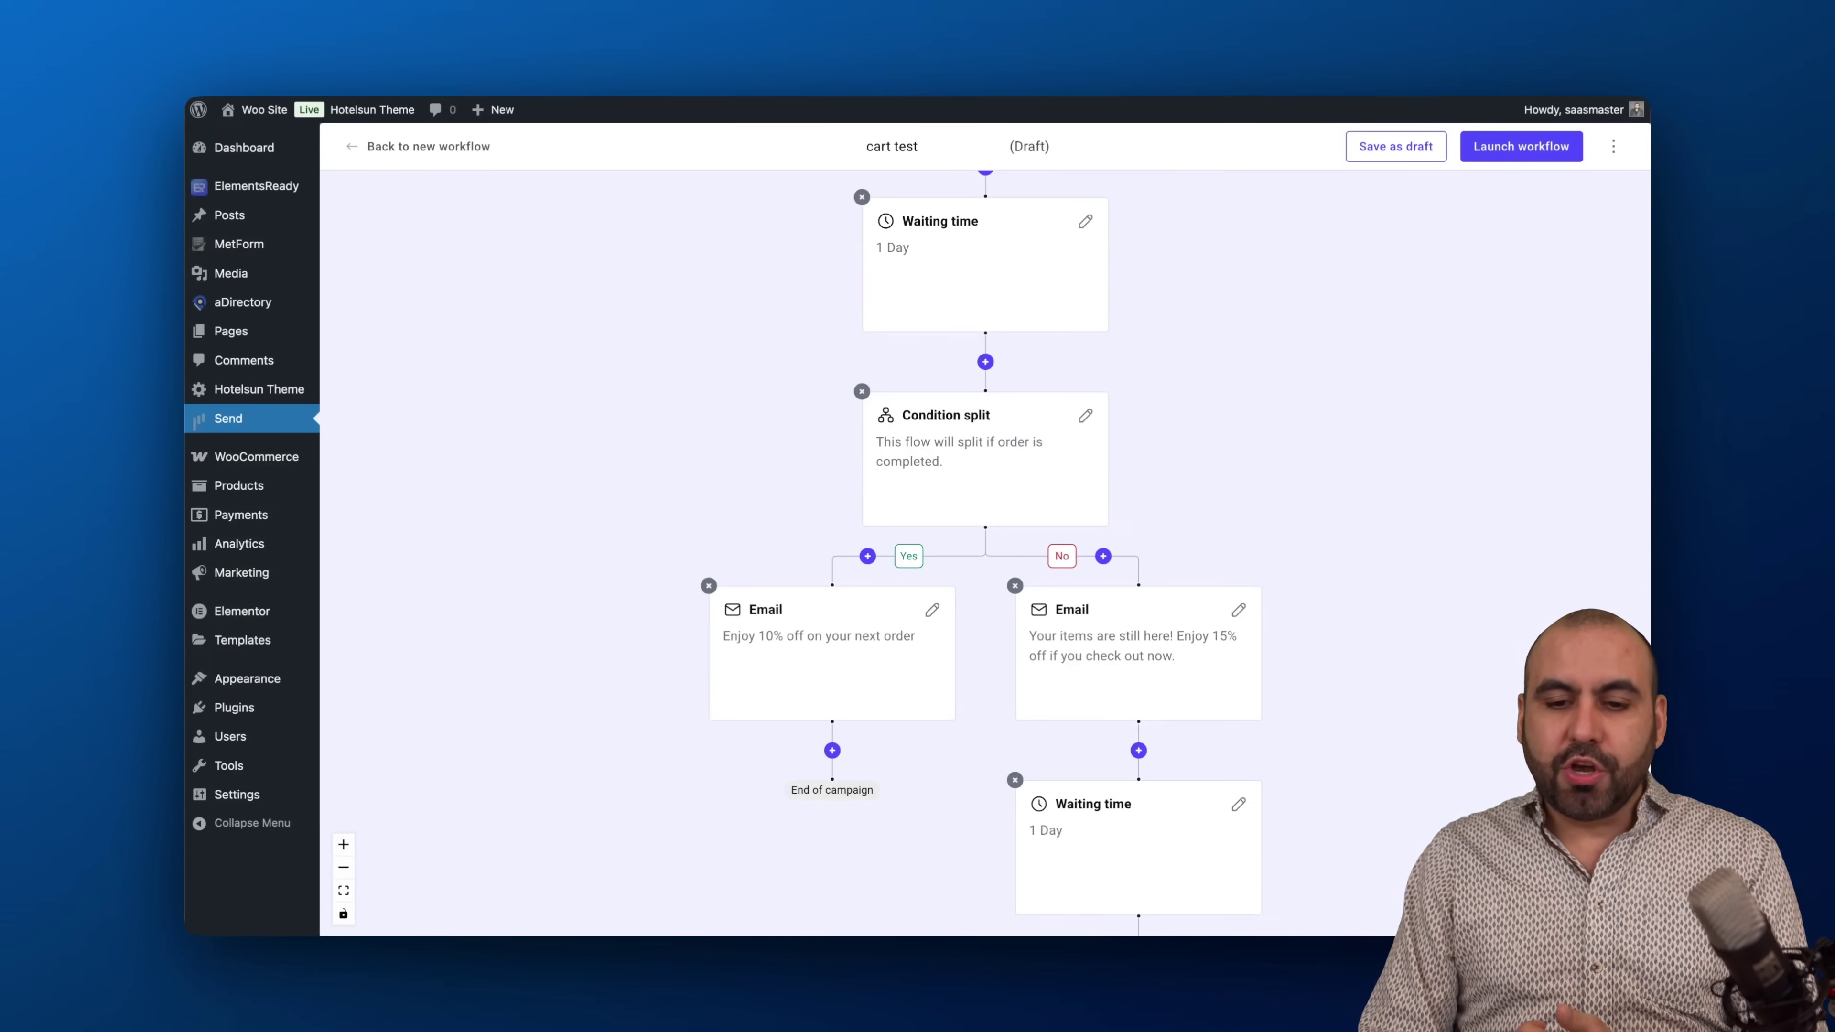
pyautogui.scroll(-1, 1319, 651)
pyautogui.moveTo(1055, 460)
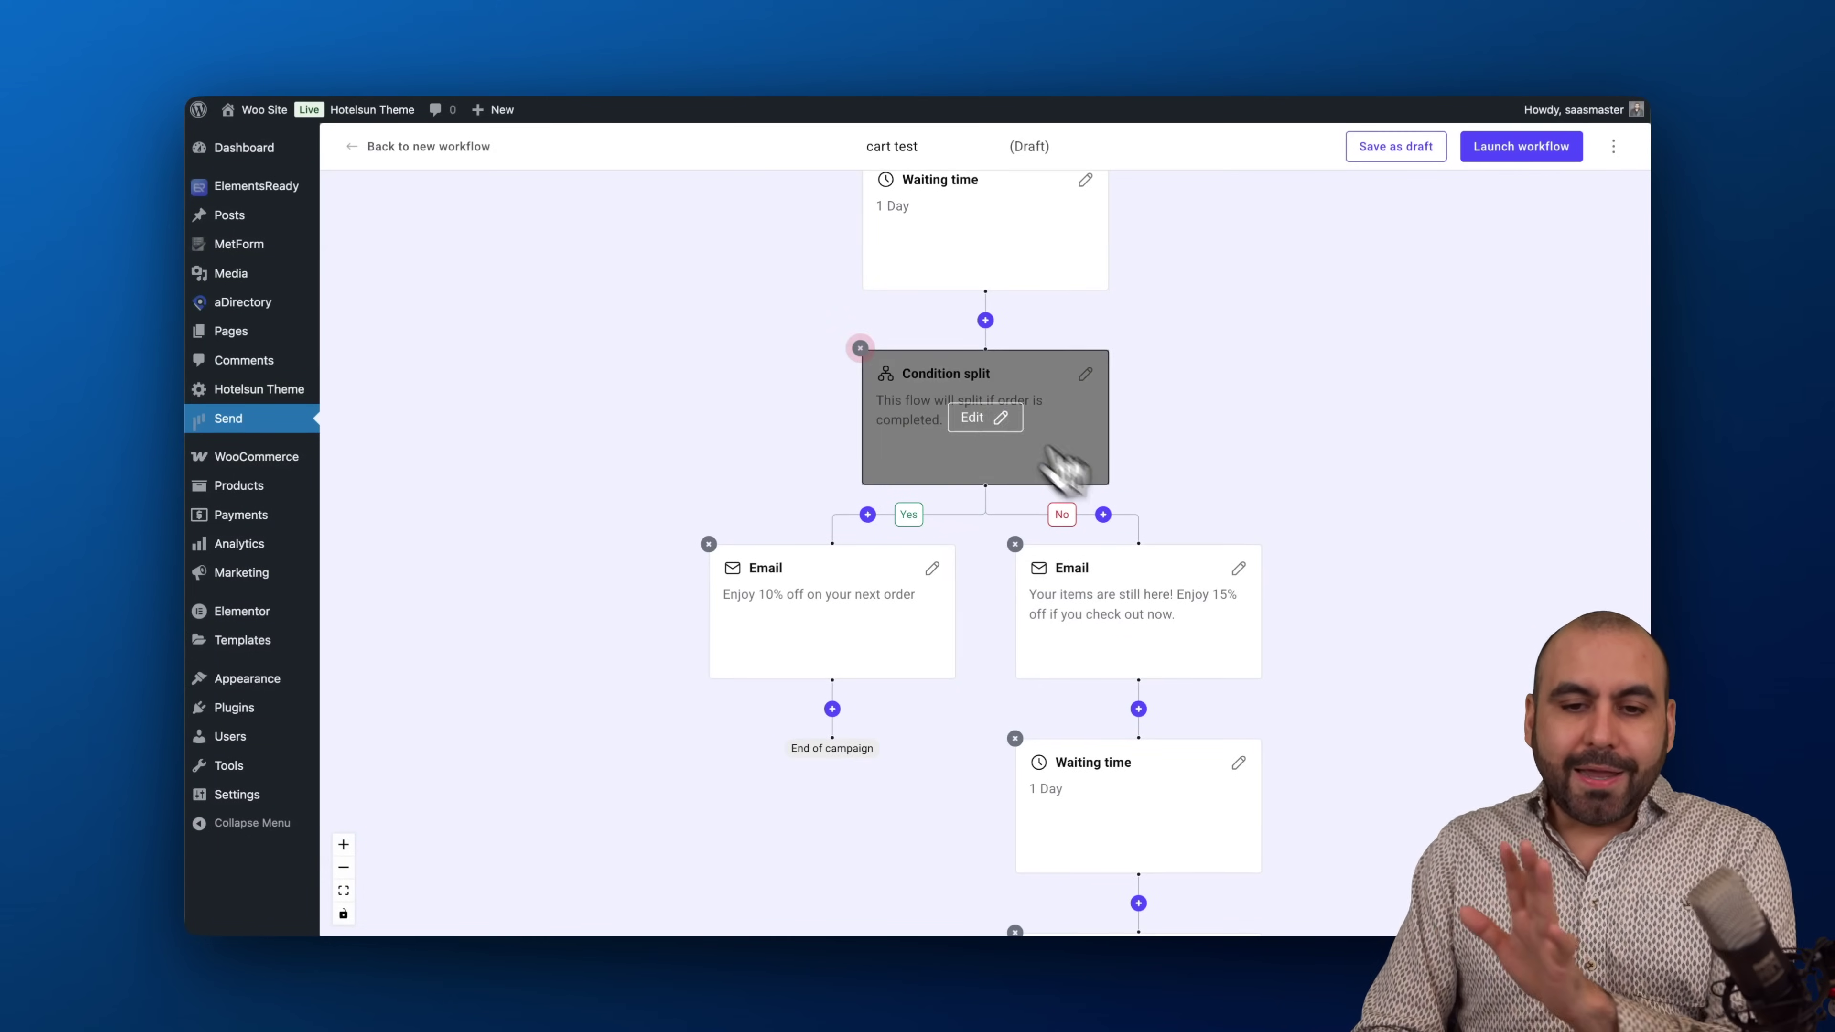
pyautogui.click(996, 423)
pyautogui.click(1532, 336)
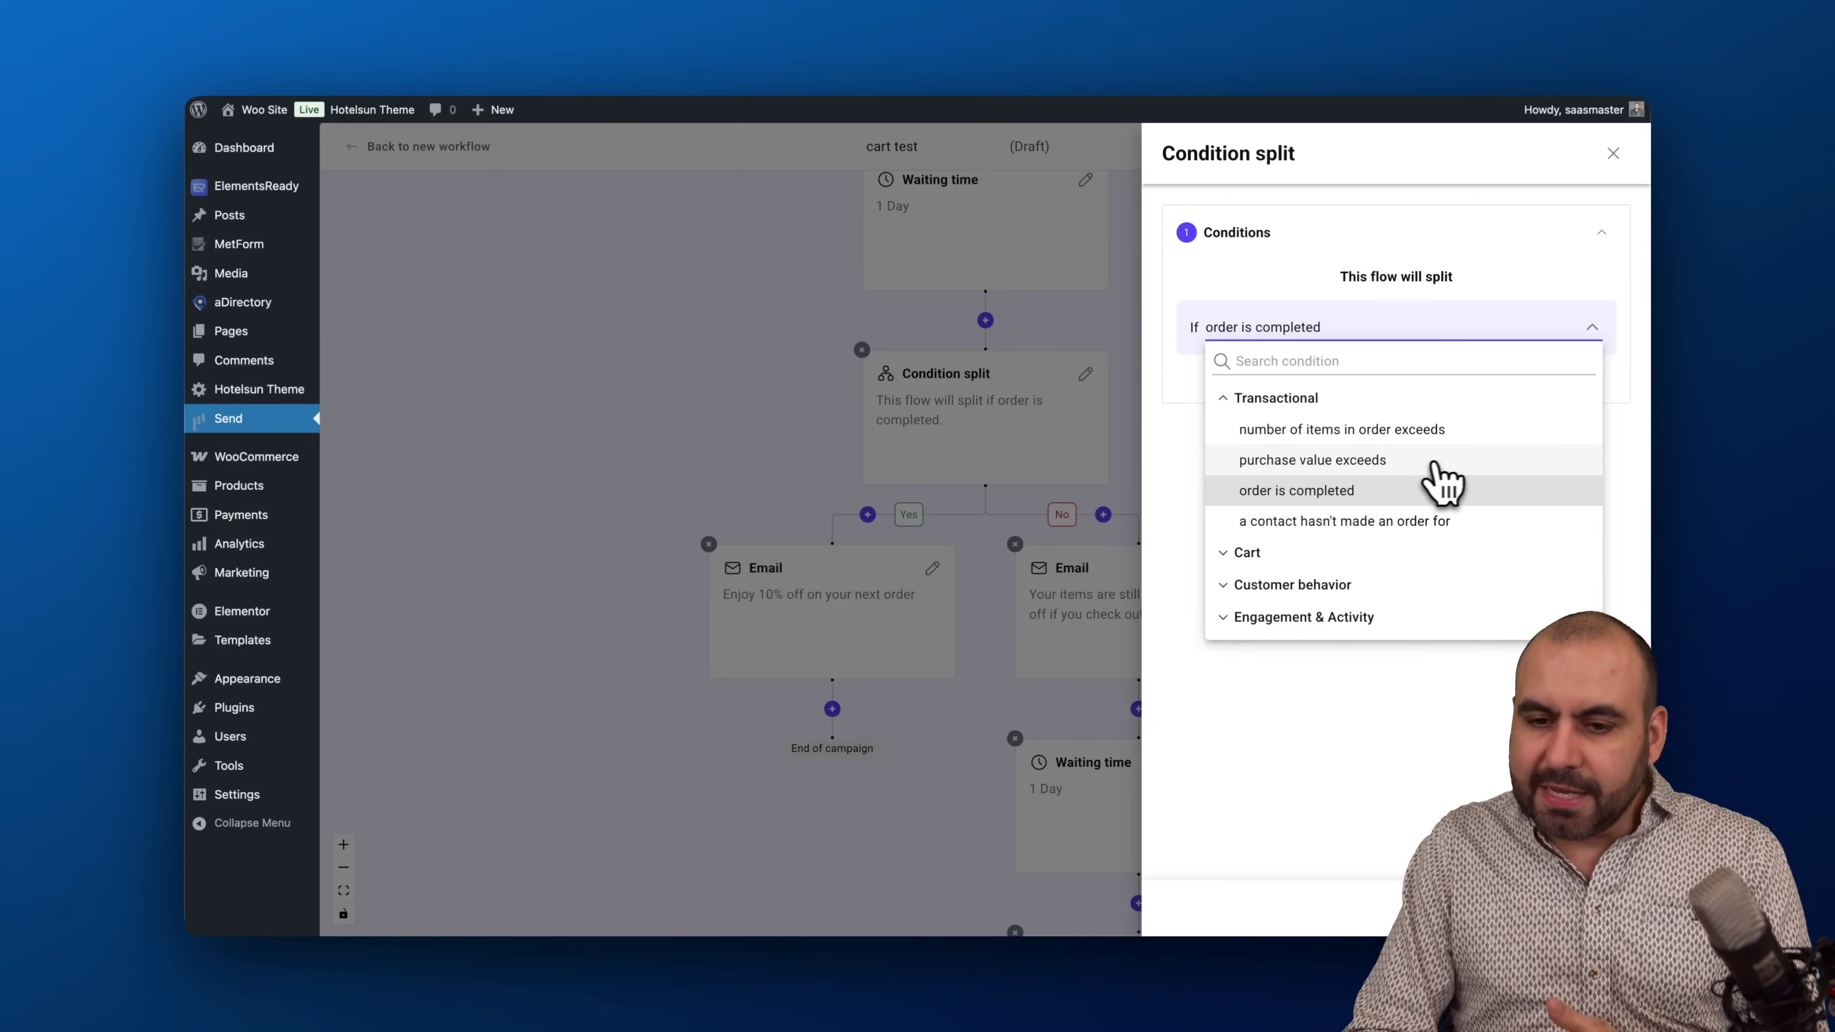
pyautogui.click(1245, 555)
pyautogui.click(1232, 556)
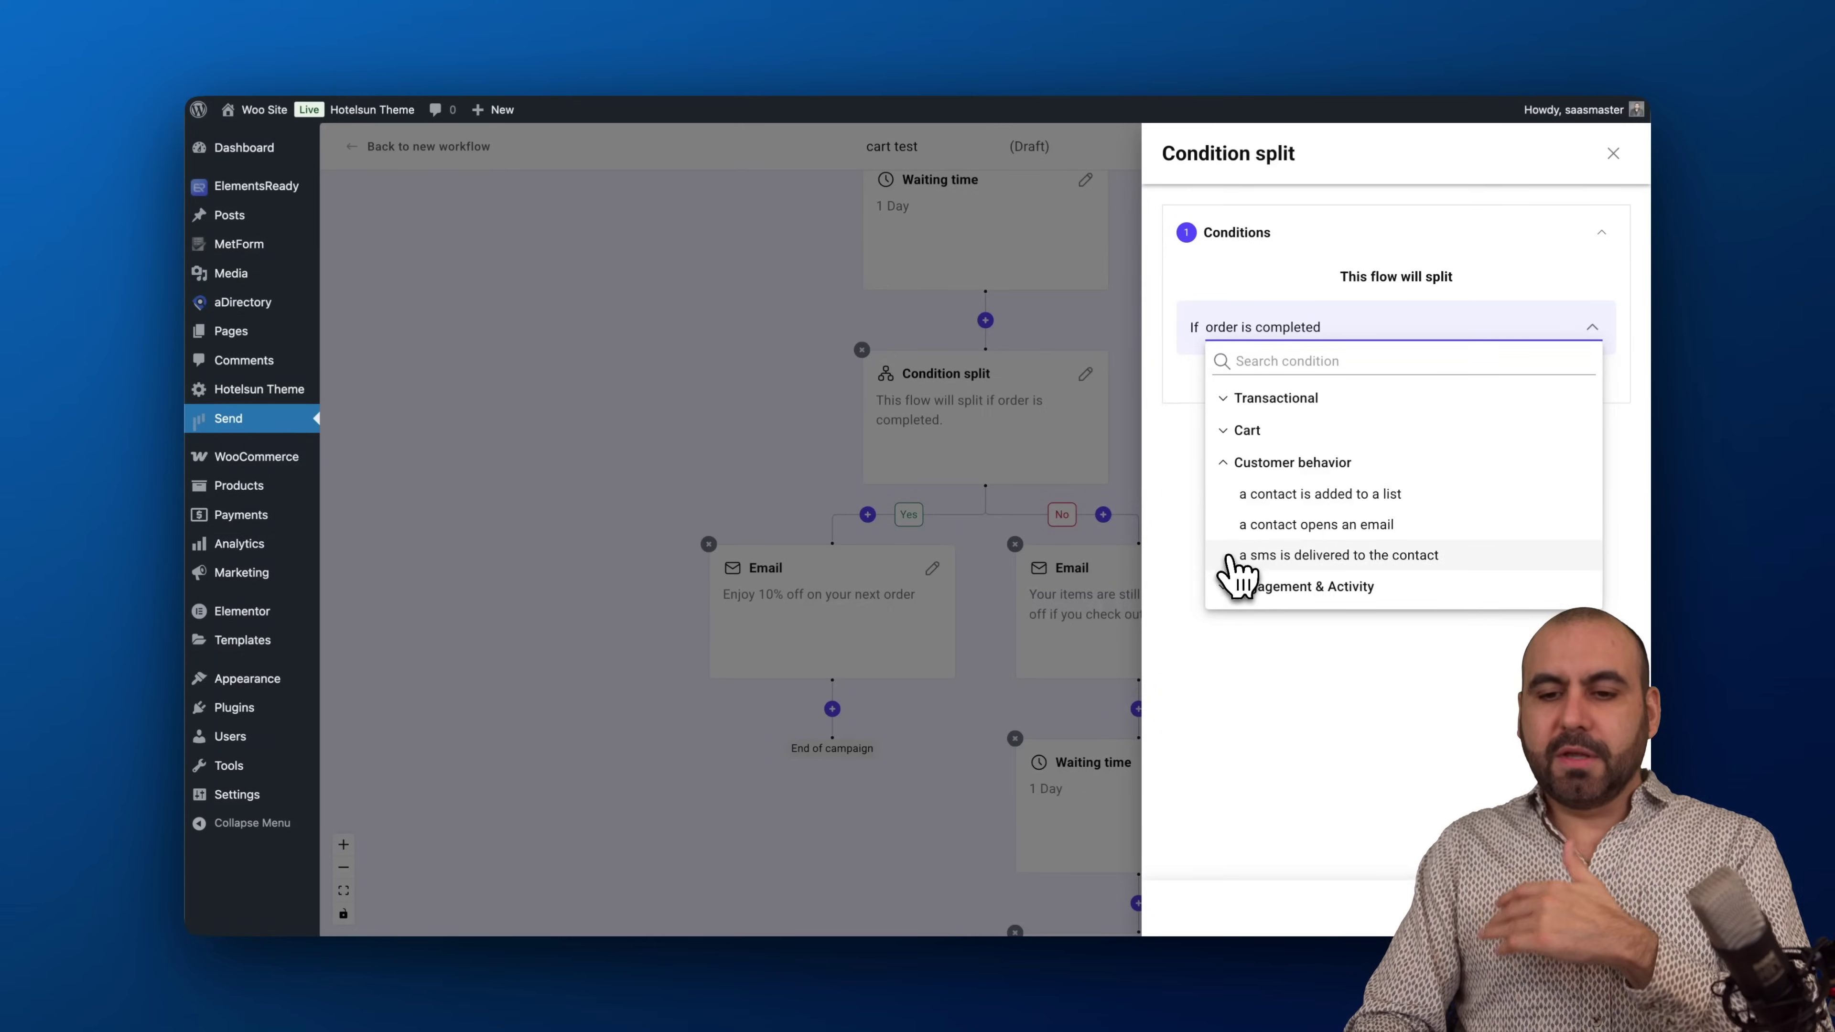
pyautogui.click(1232, 585)
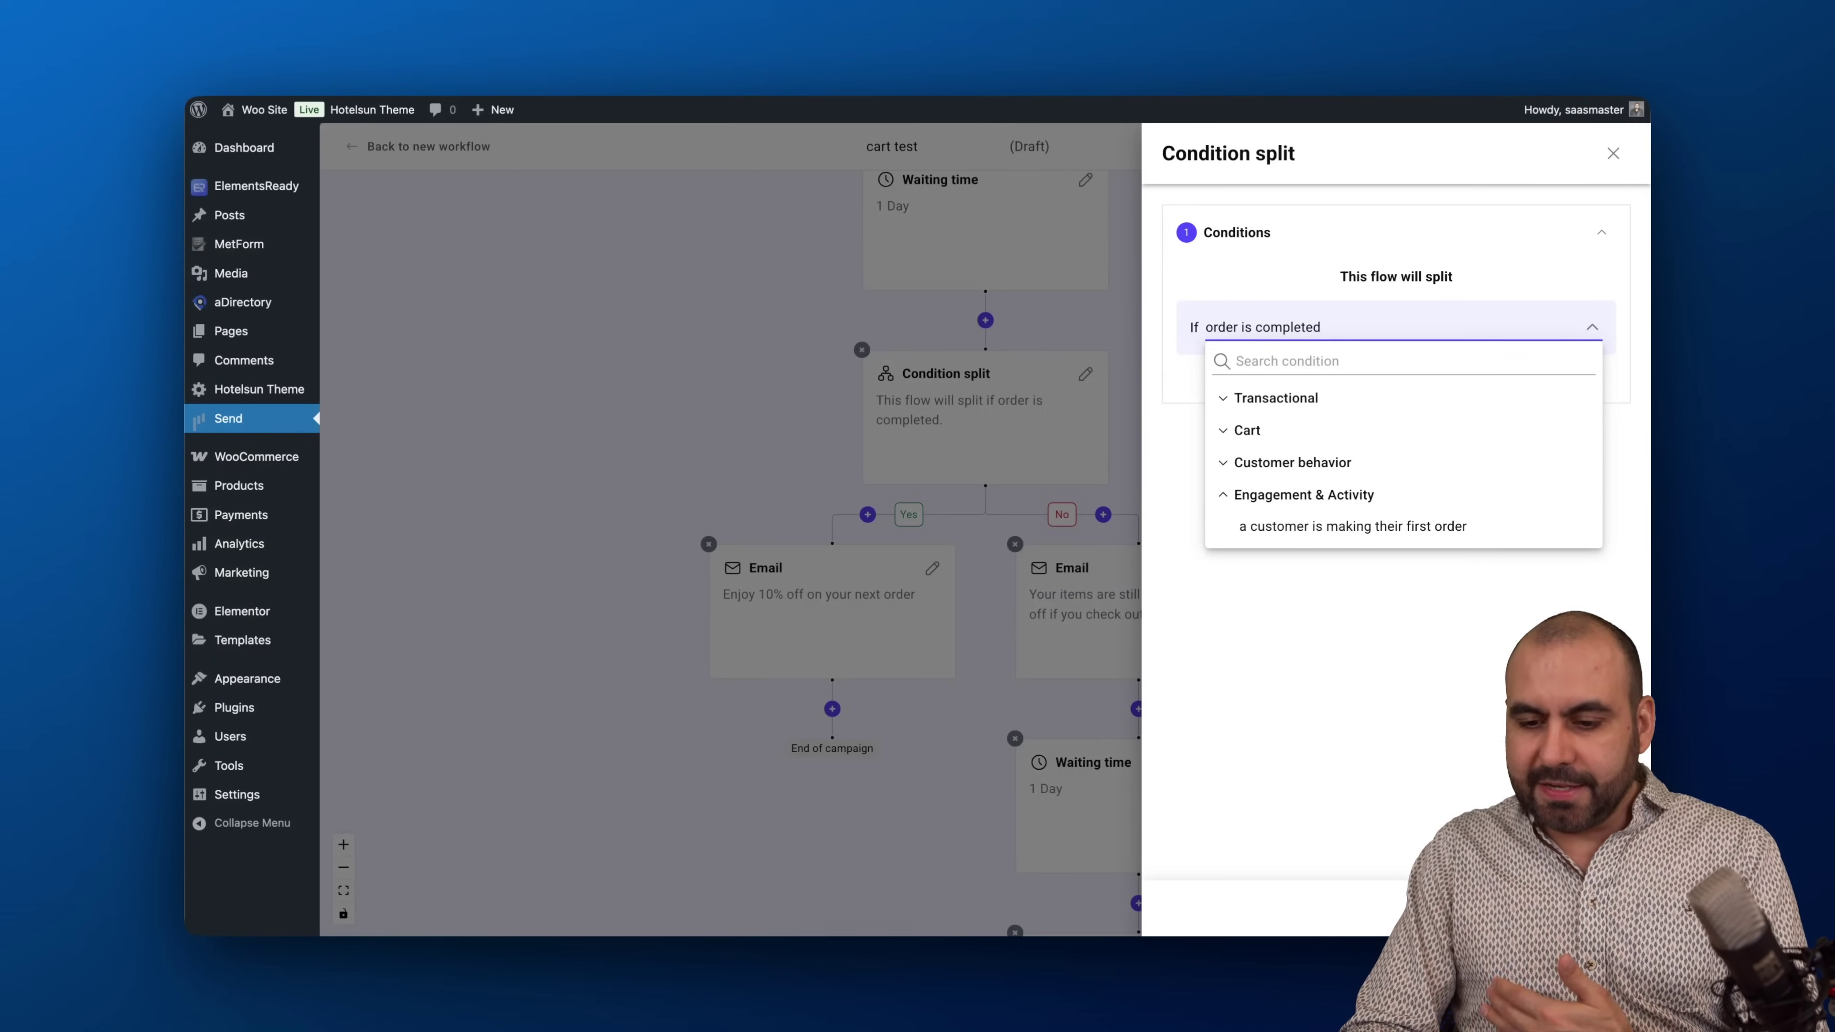
pyautogui.press('Escape')
pyautogui.press('Escape')
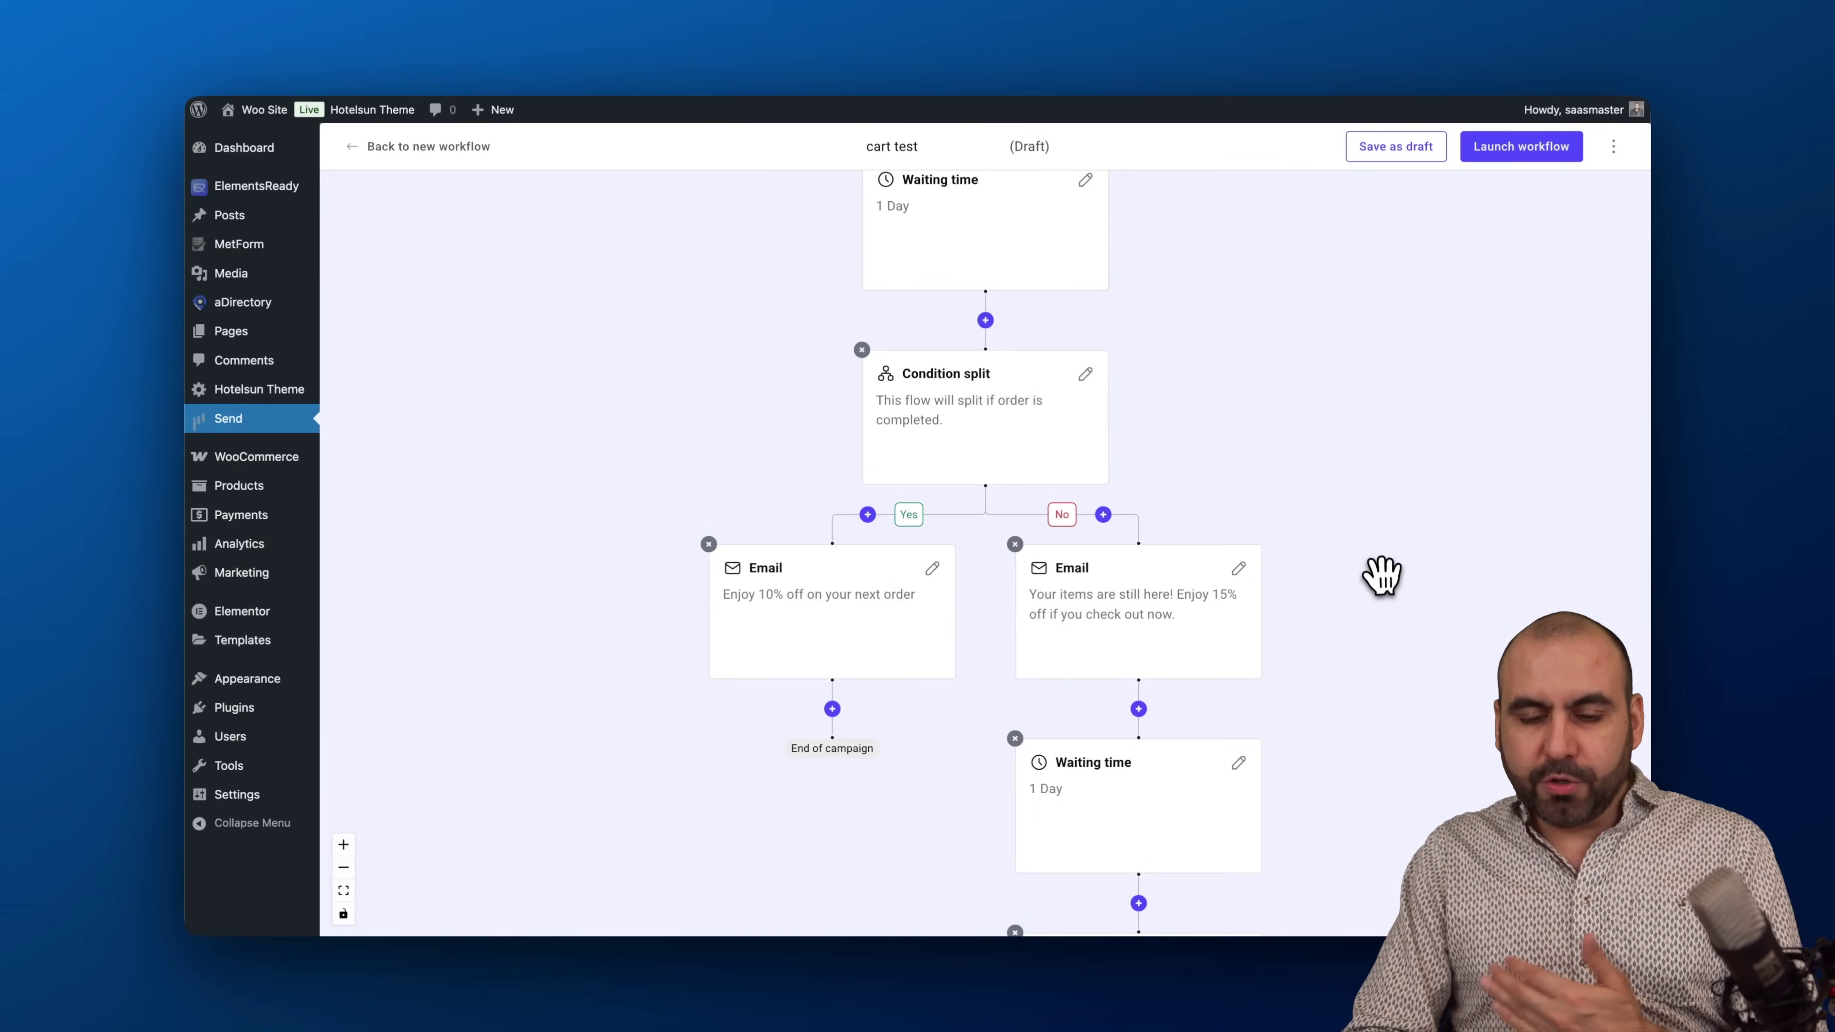
pyautogui.moveTo(1382, 575); pyautogui.dragTo(1329, 406)
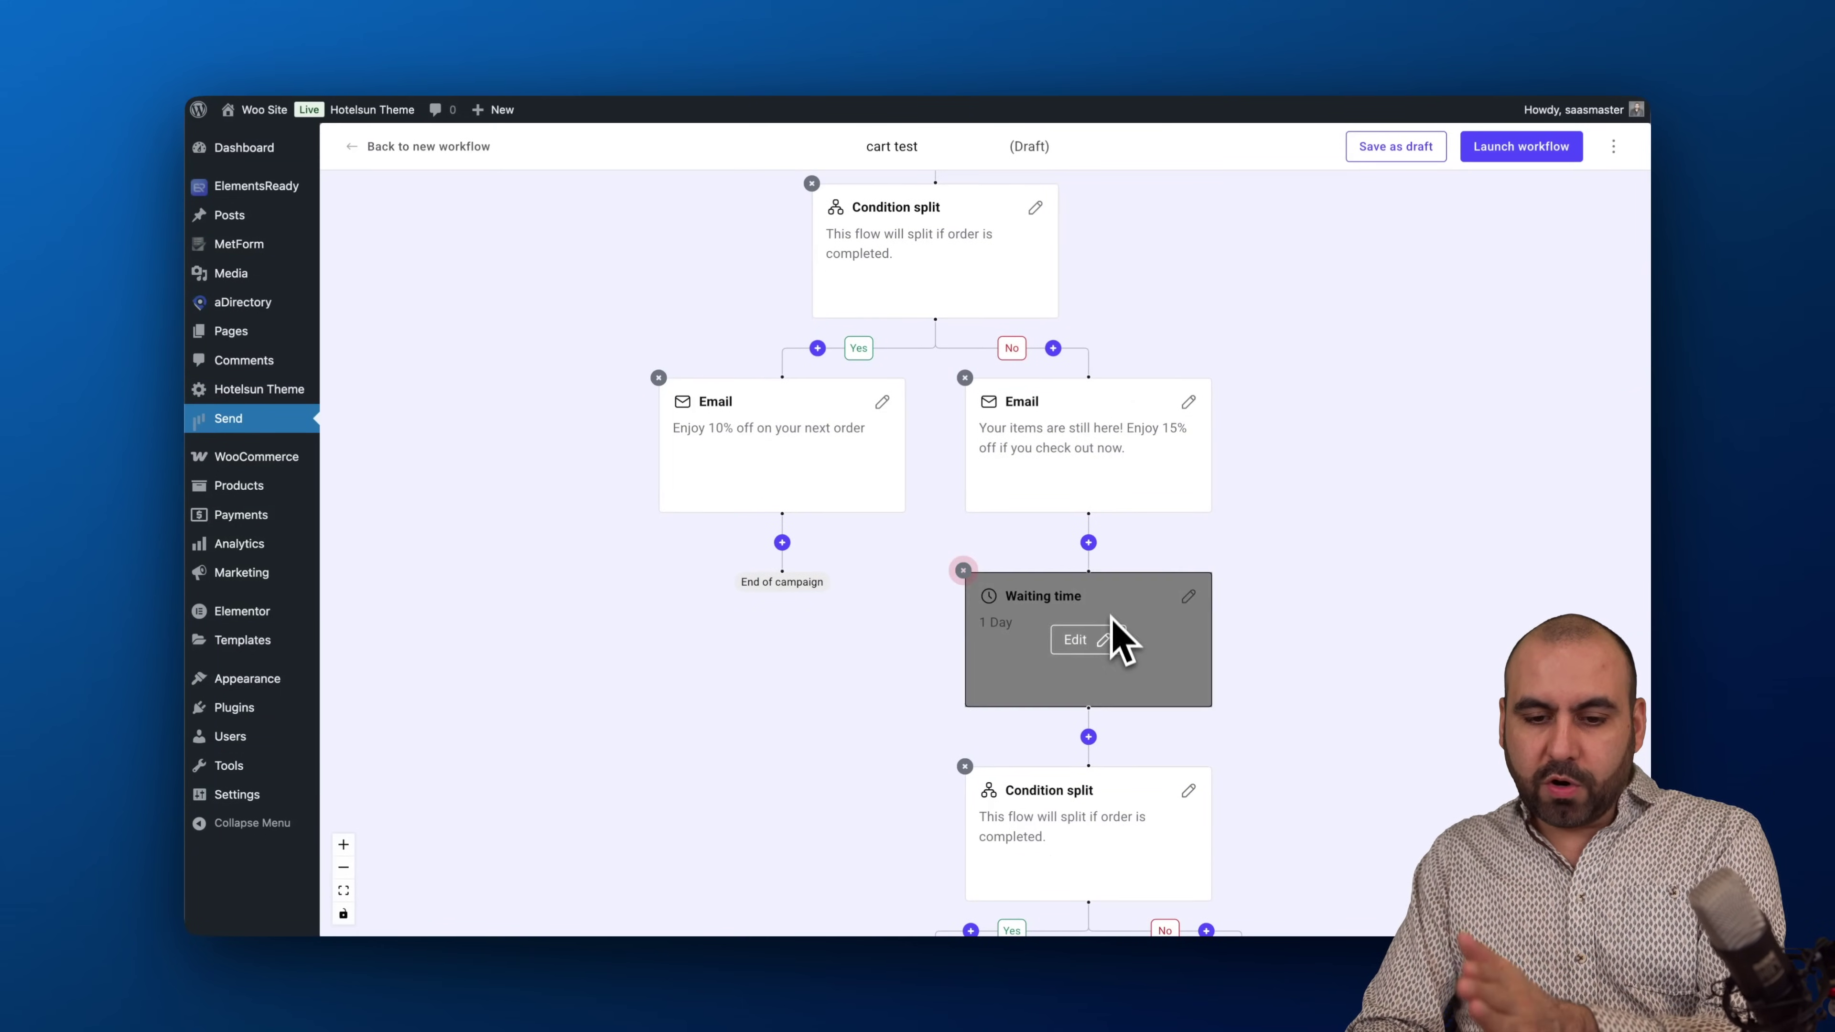
pyautogui.moveTo(1262, 705); pyautogui.dragTo(1262, 345)
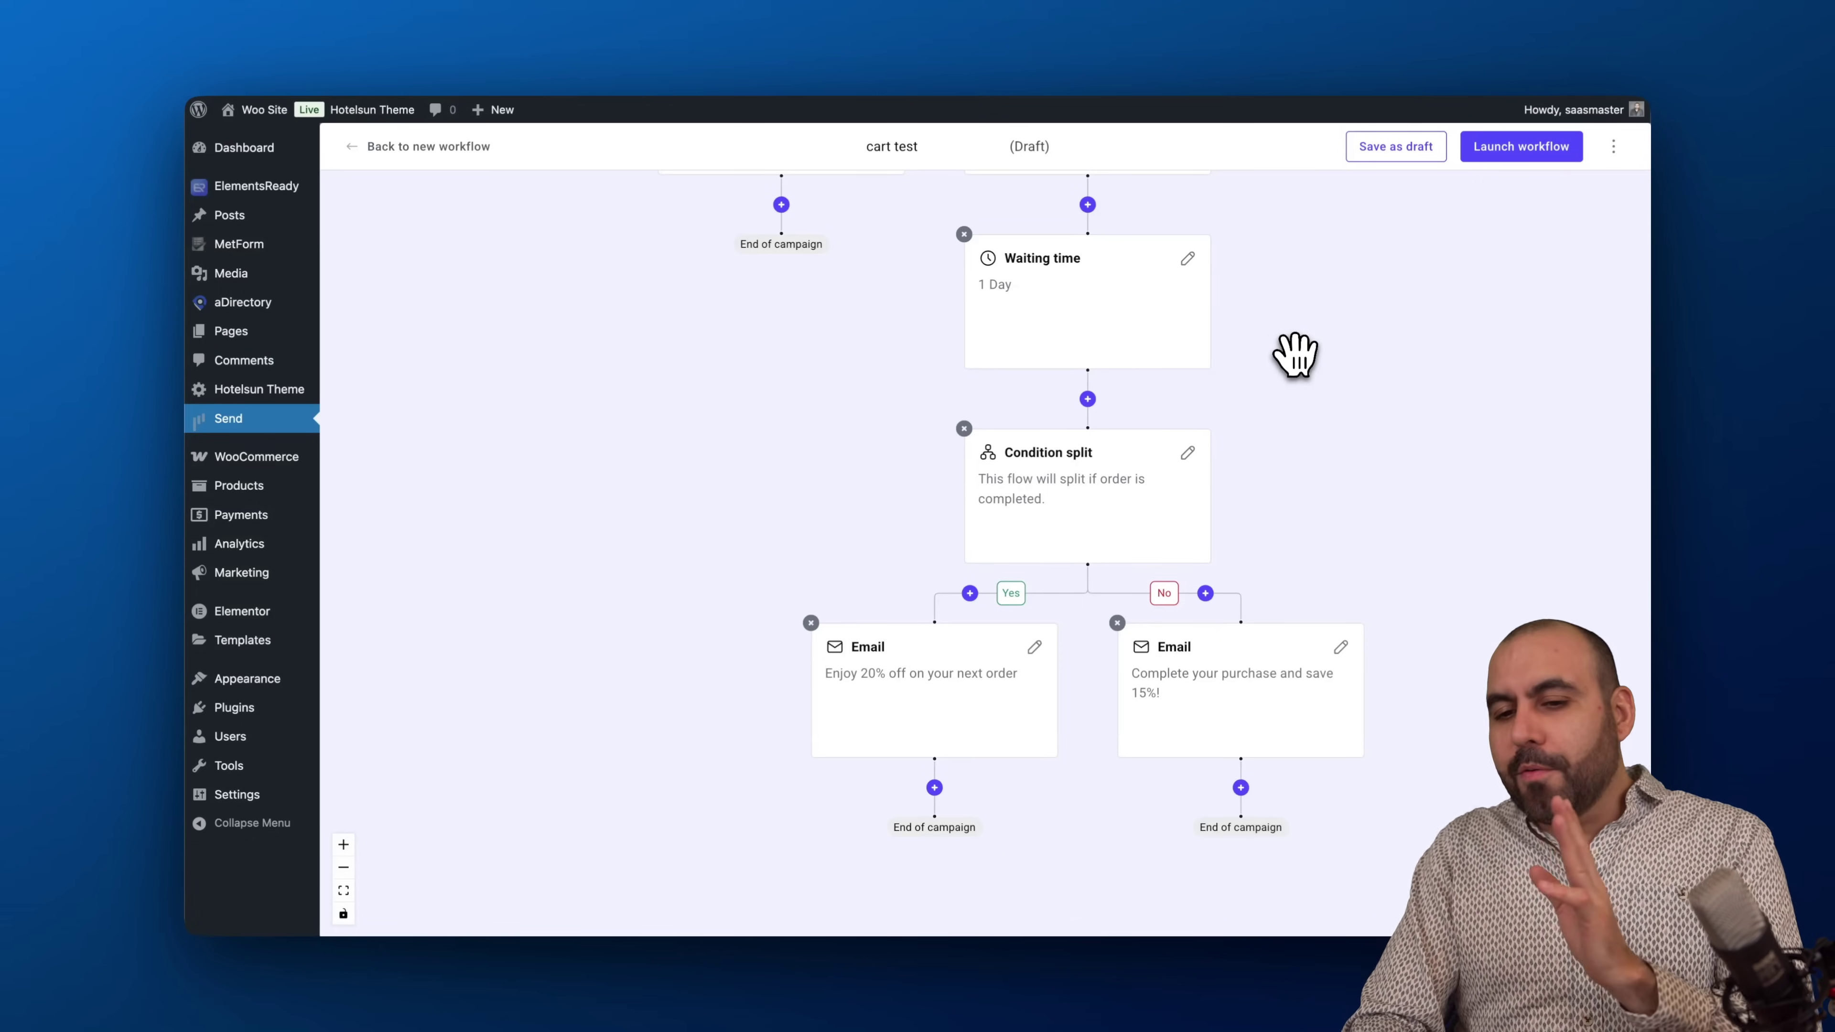
pyautogui.moveTo(1294, 355); pyautogui.dragTo(1333, 918)
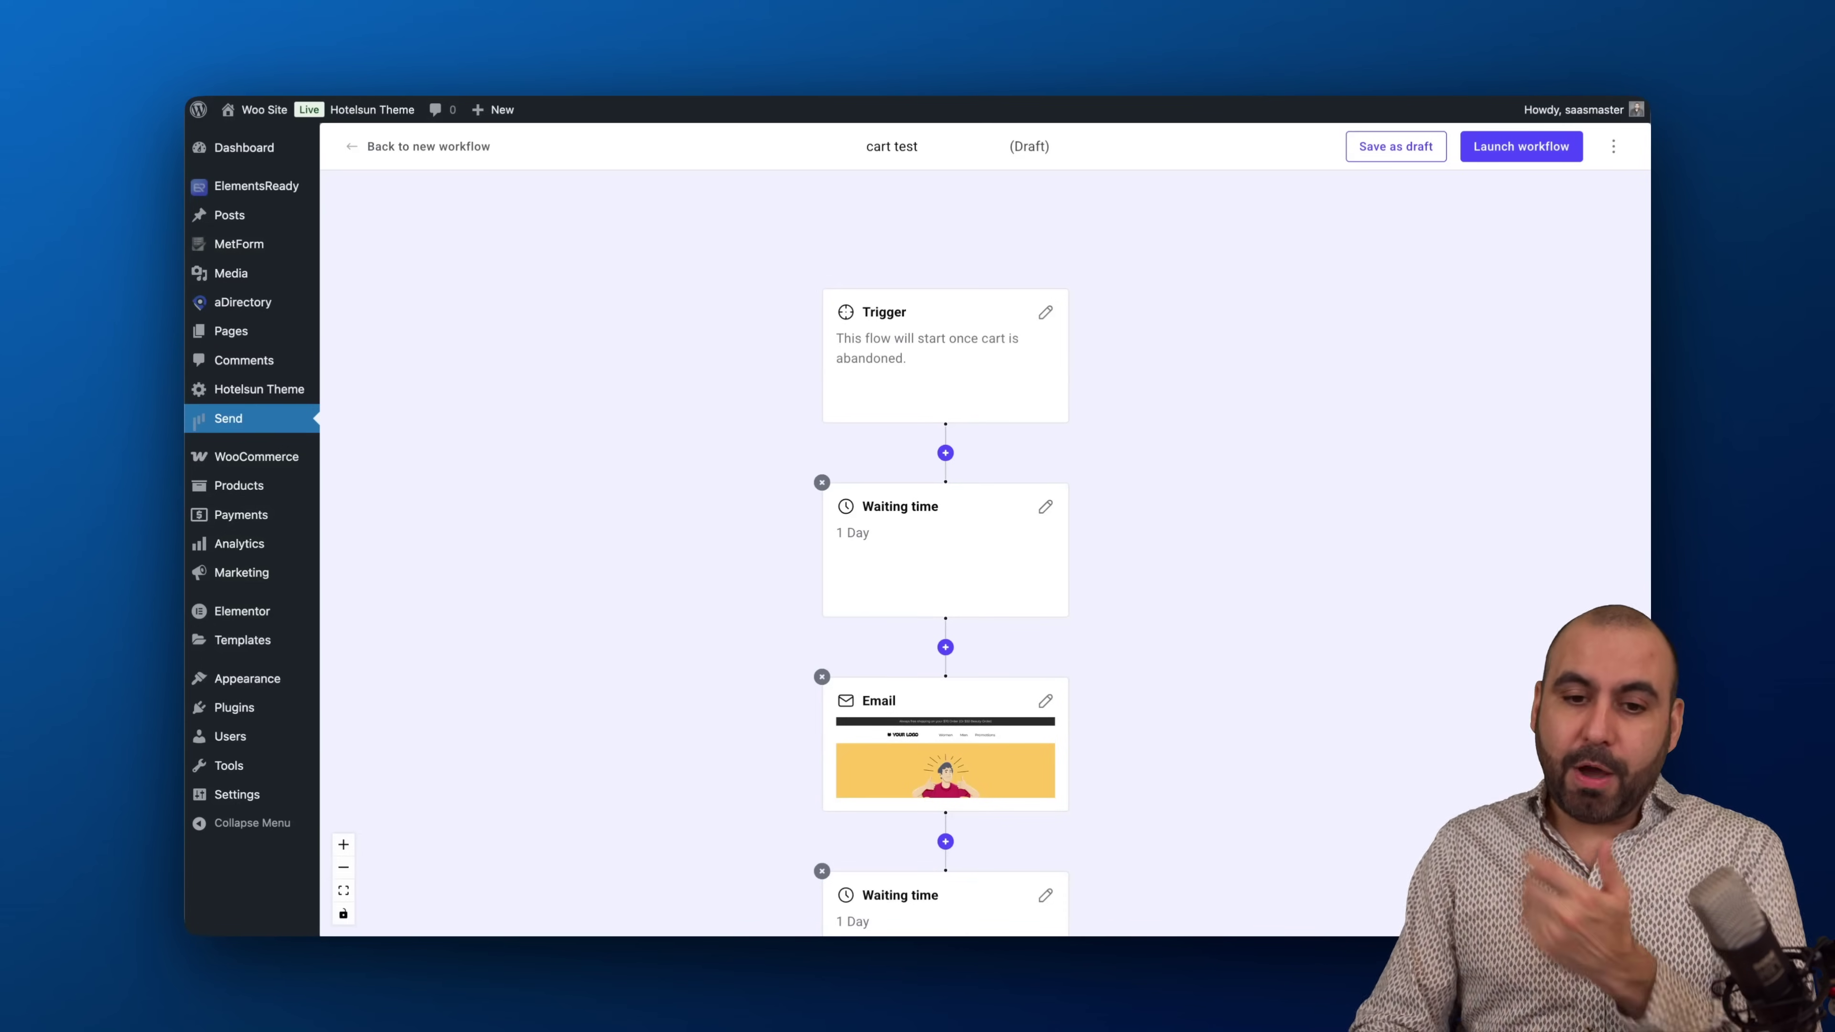
# Insert a condition split after the trigger checking whether cart amount exceeds $100
pyautogui.click(945, 453)
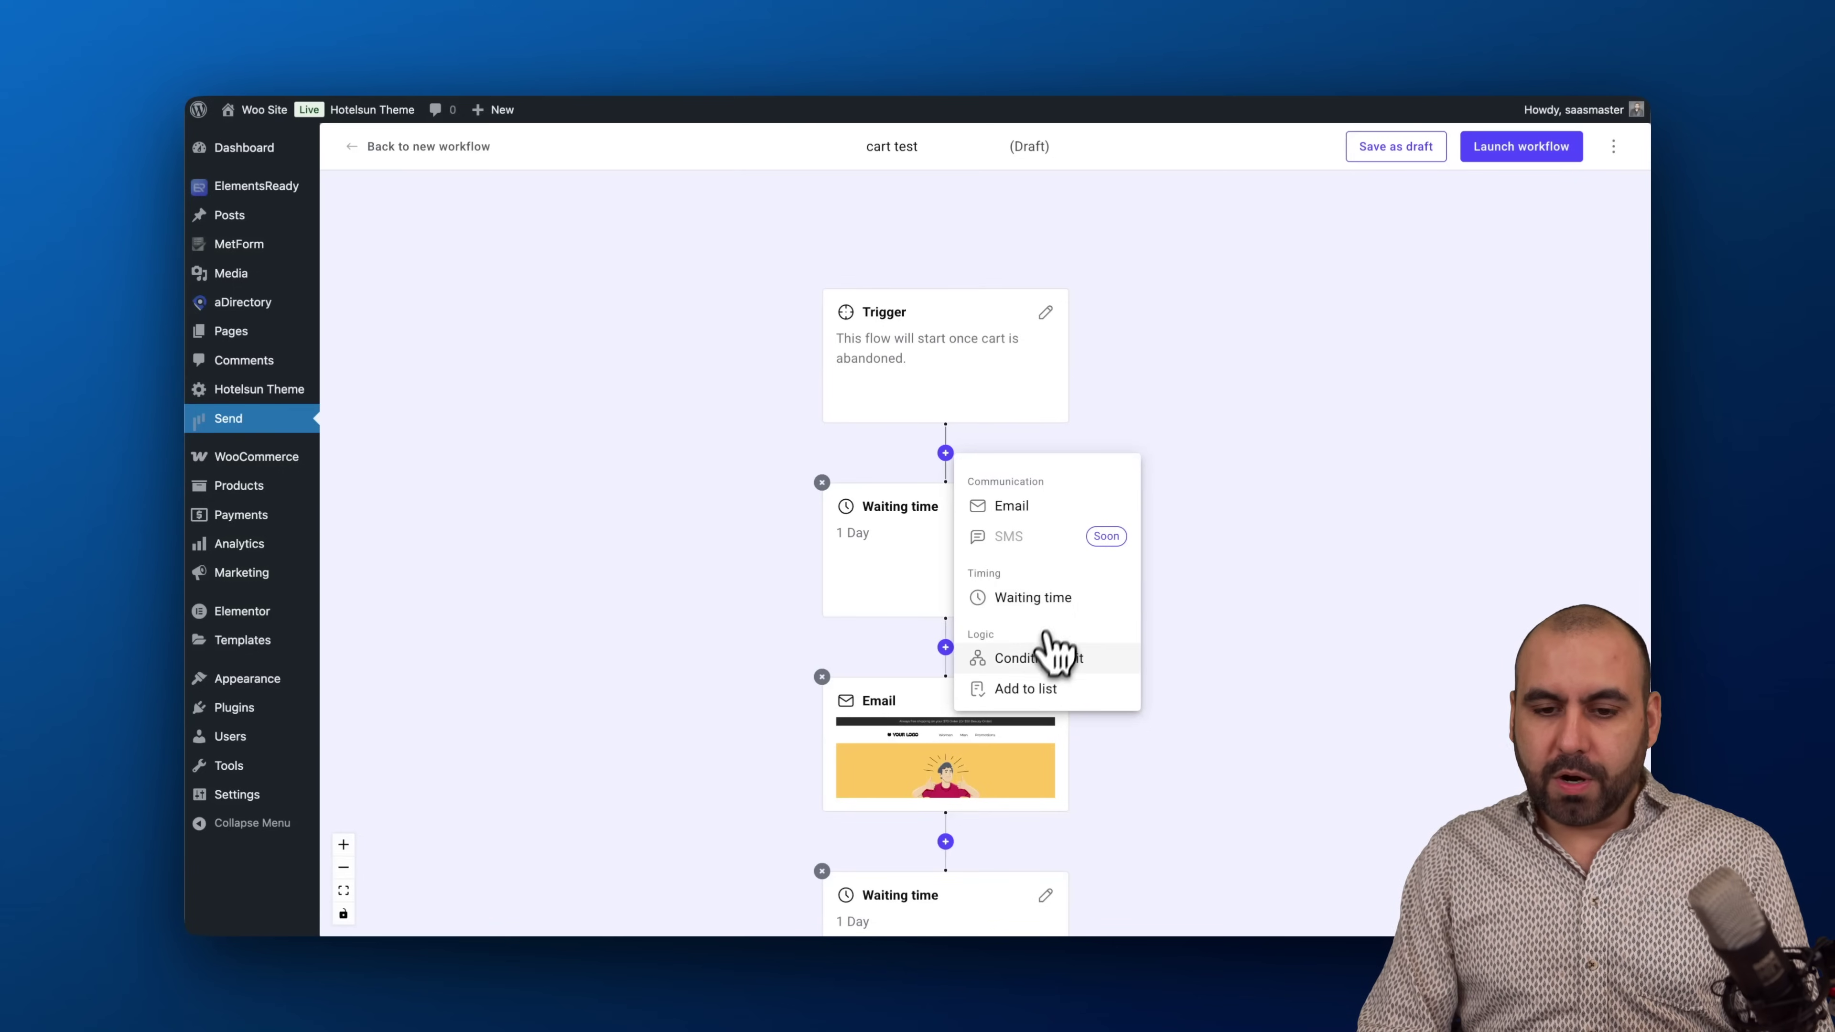
pyautogui.click(1049, 659)
pyautogui.click(1319, 332)
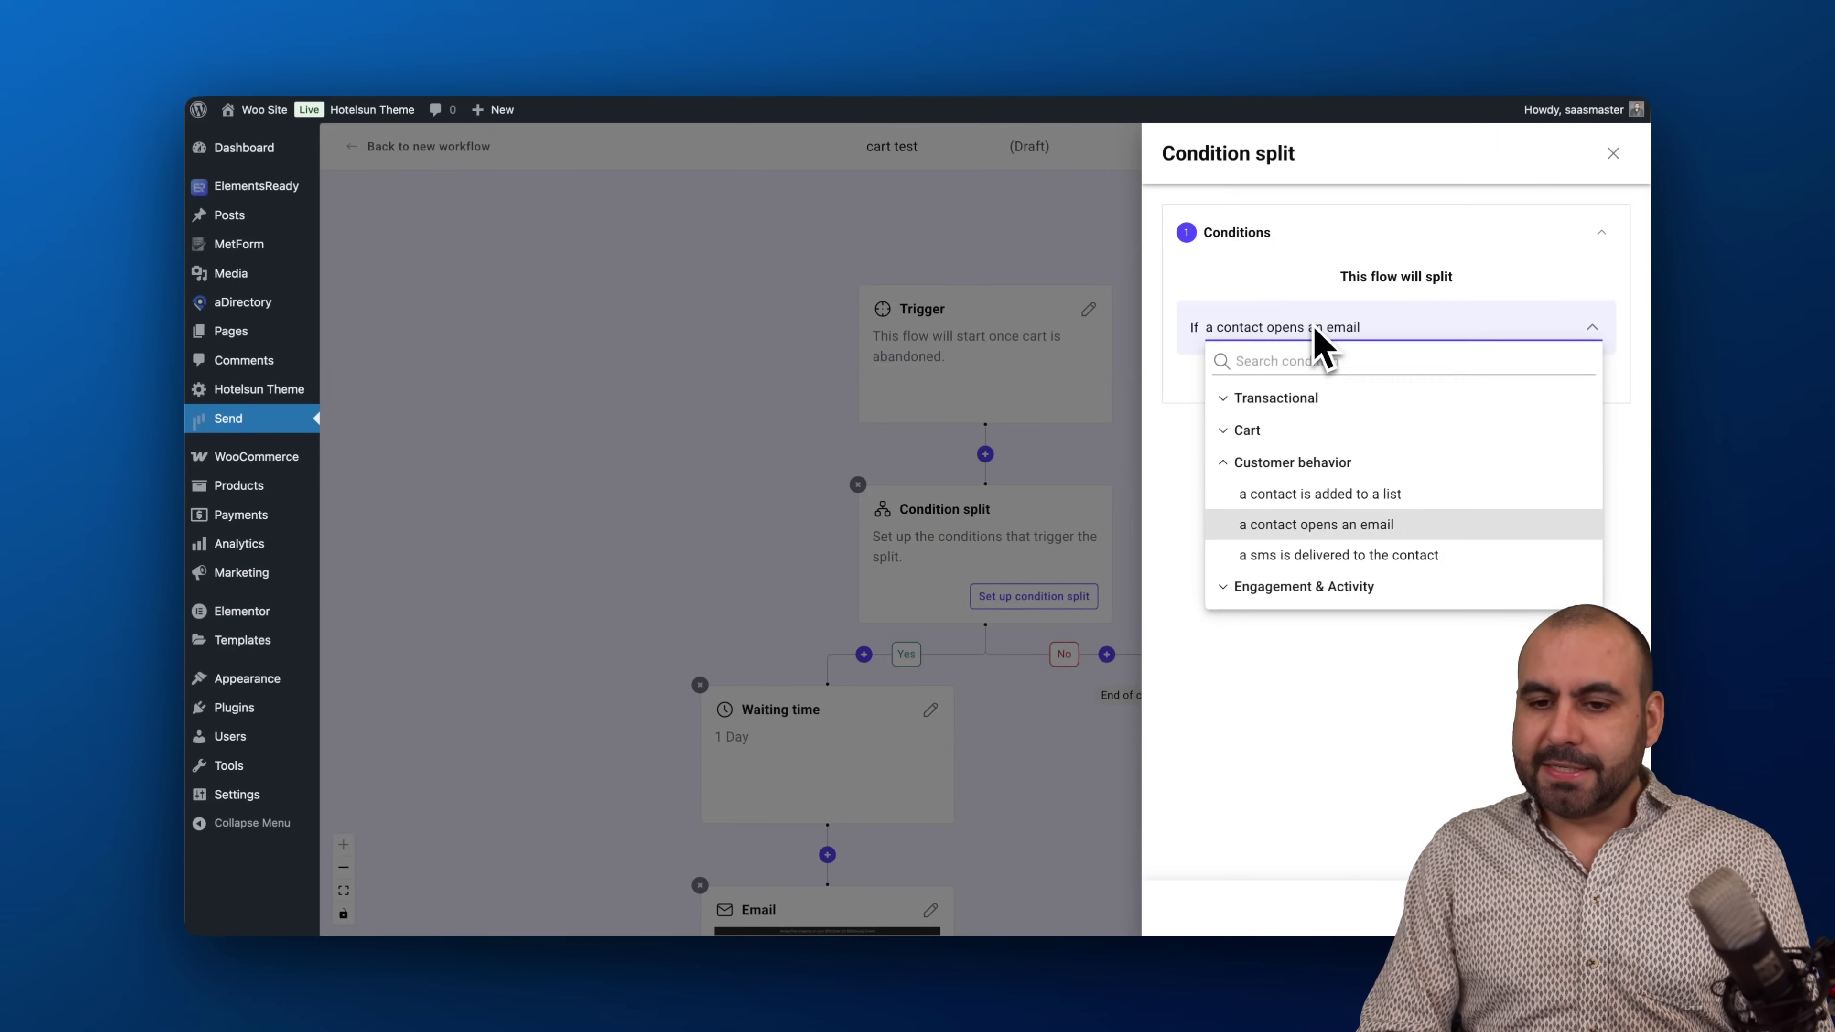
pyautogui.click(1277, 431)
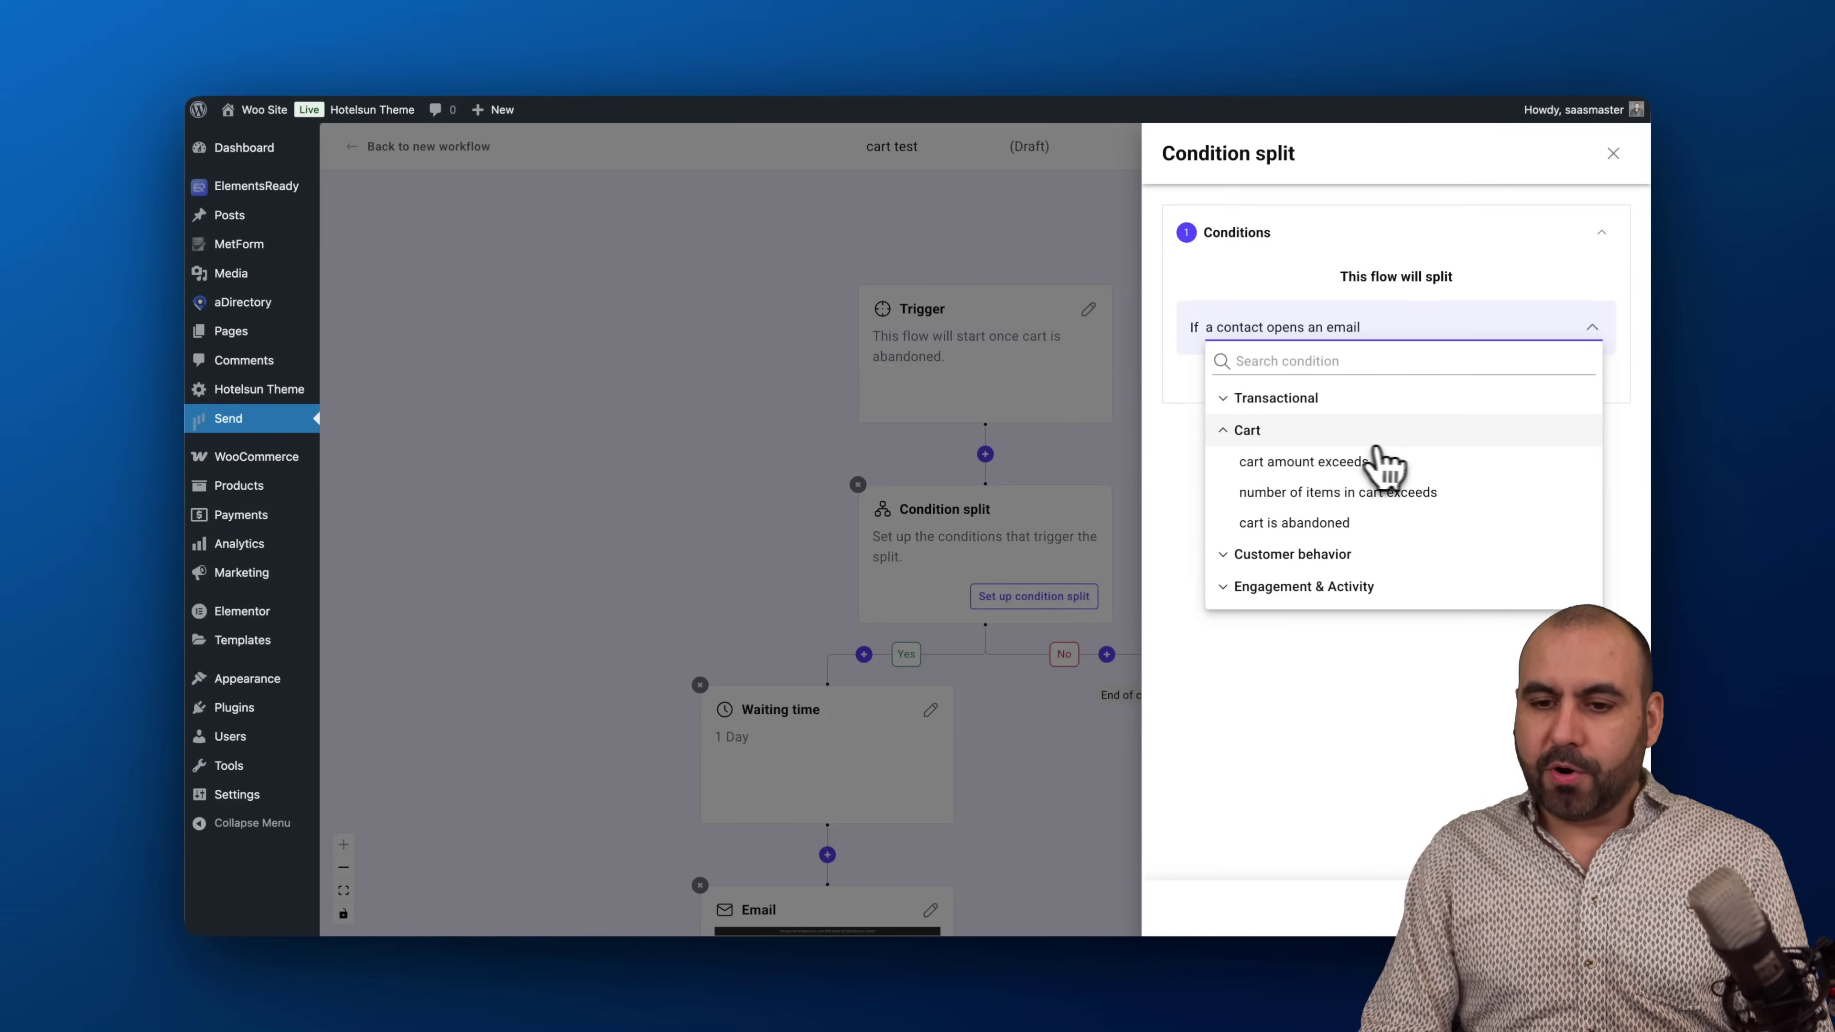
pyautogui.click(1288, 462)
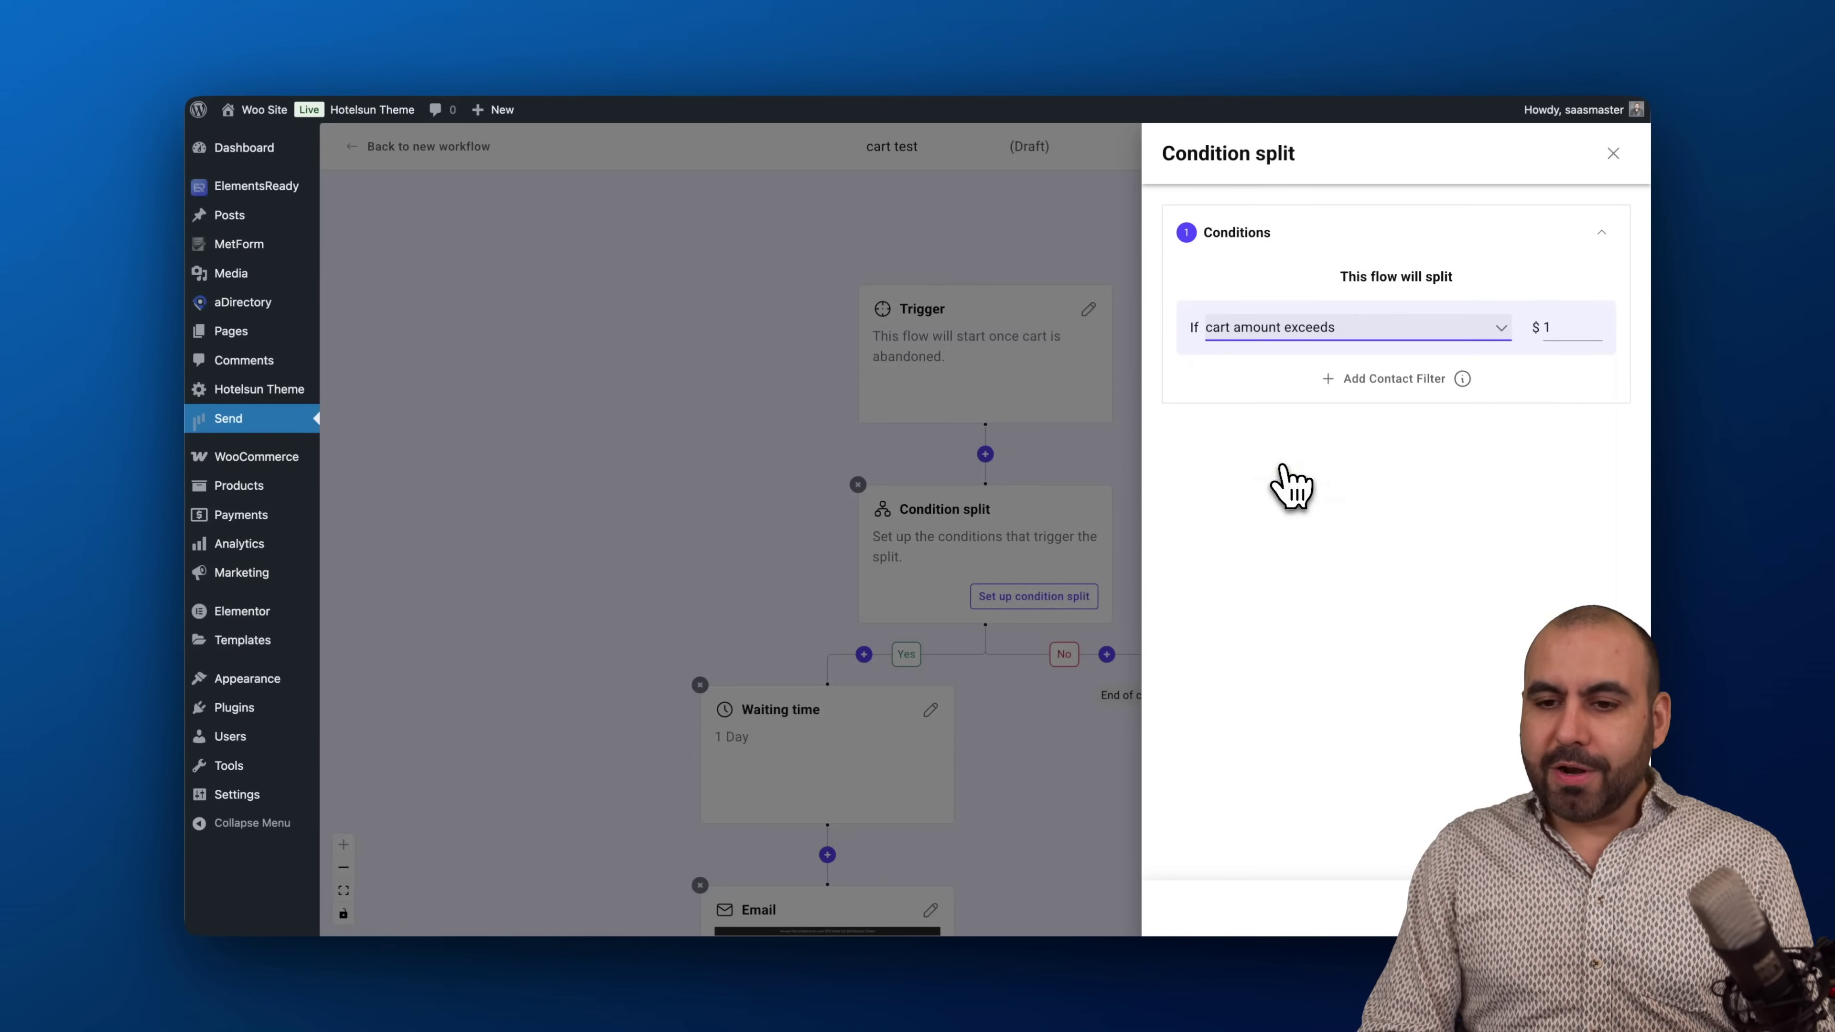
pyautogui.click(1573, 328)
pyautogui.write('00')
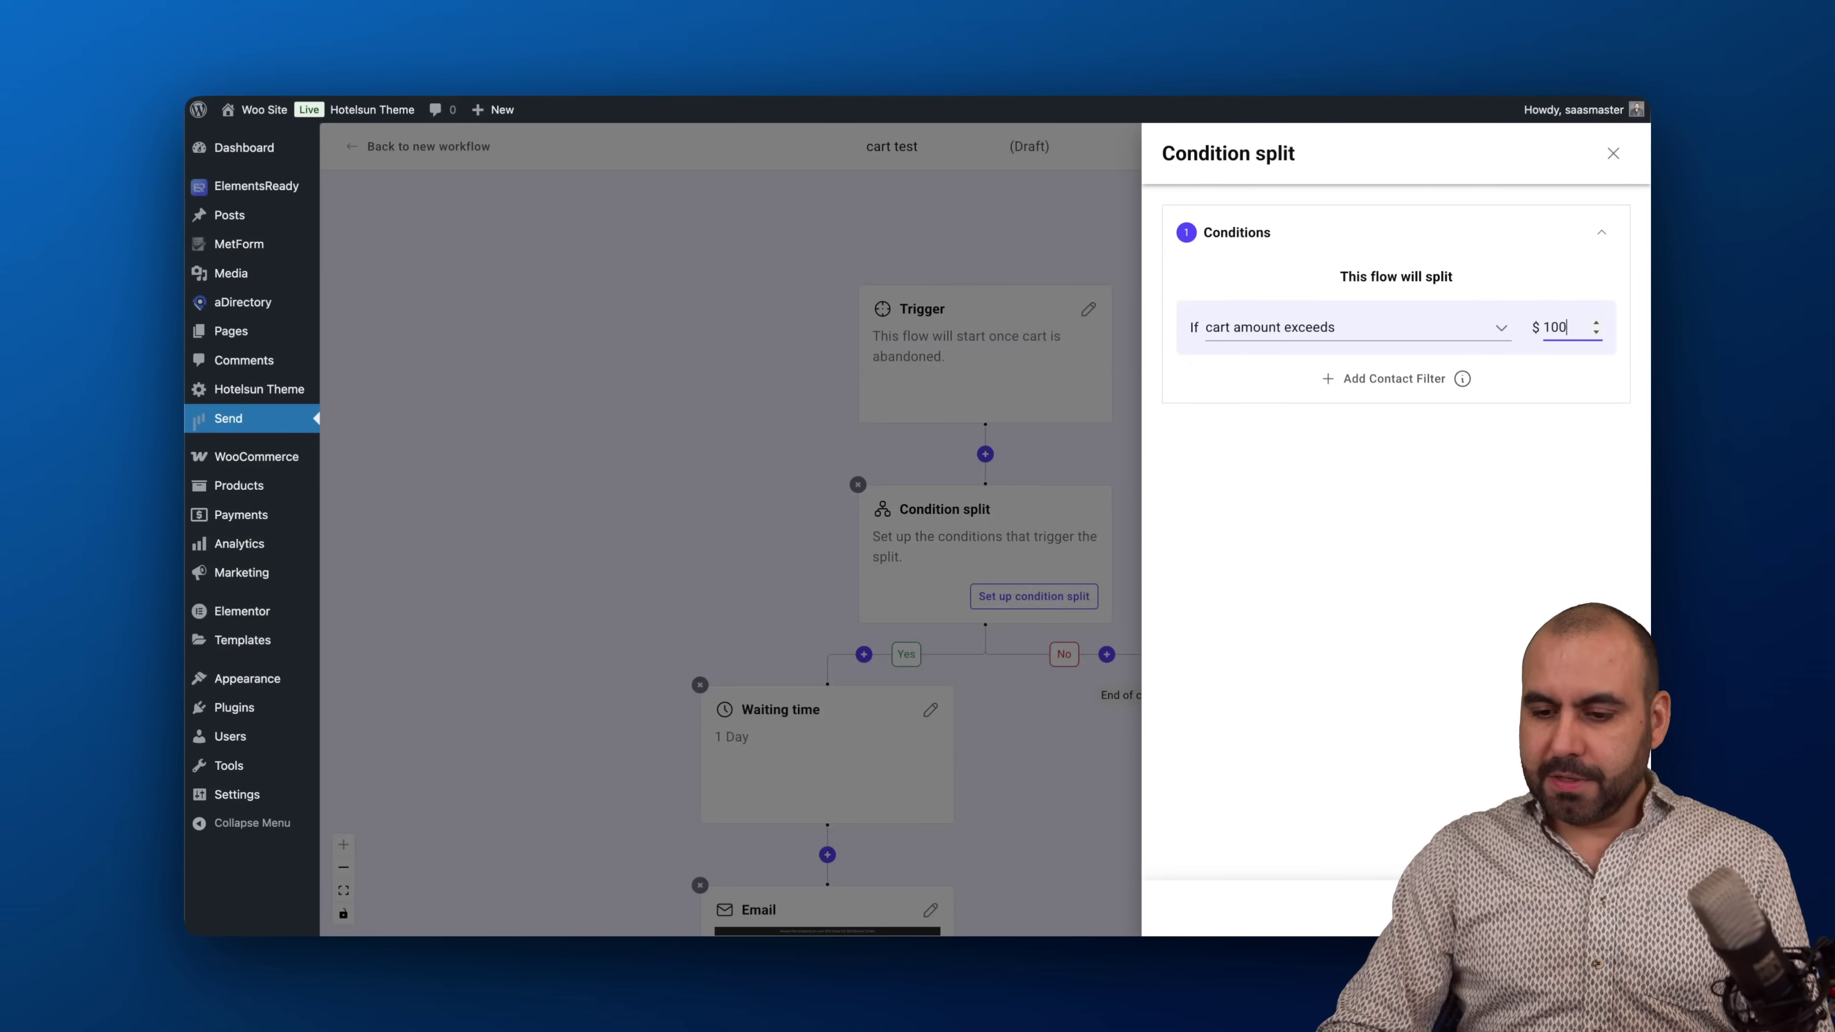
pyautogui.press('Return')
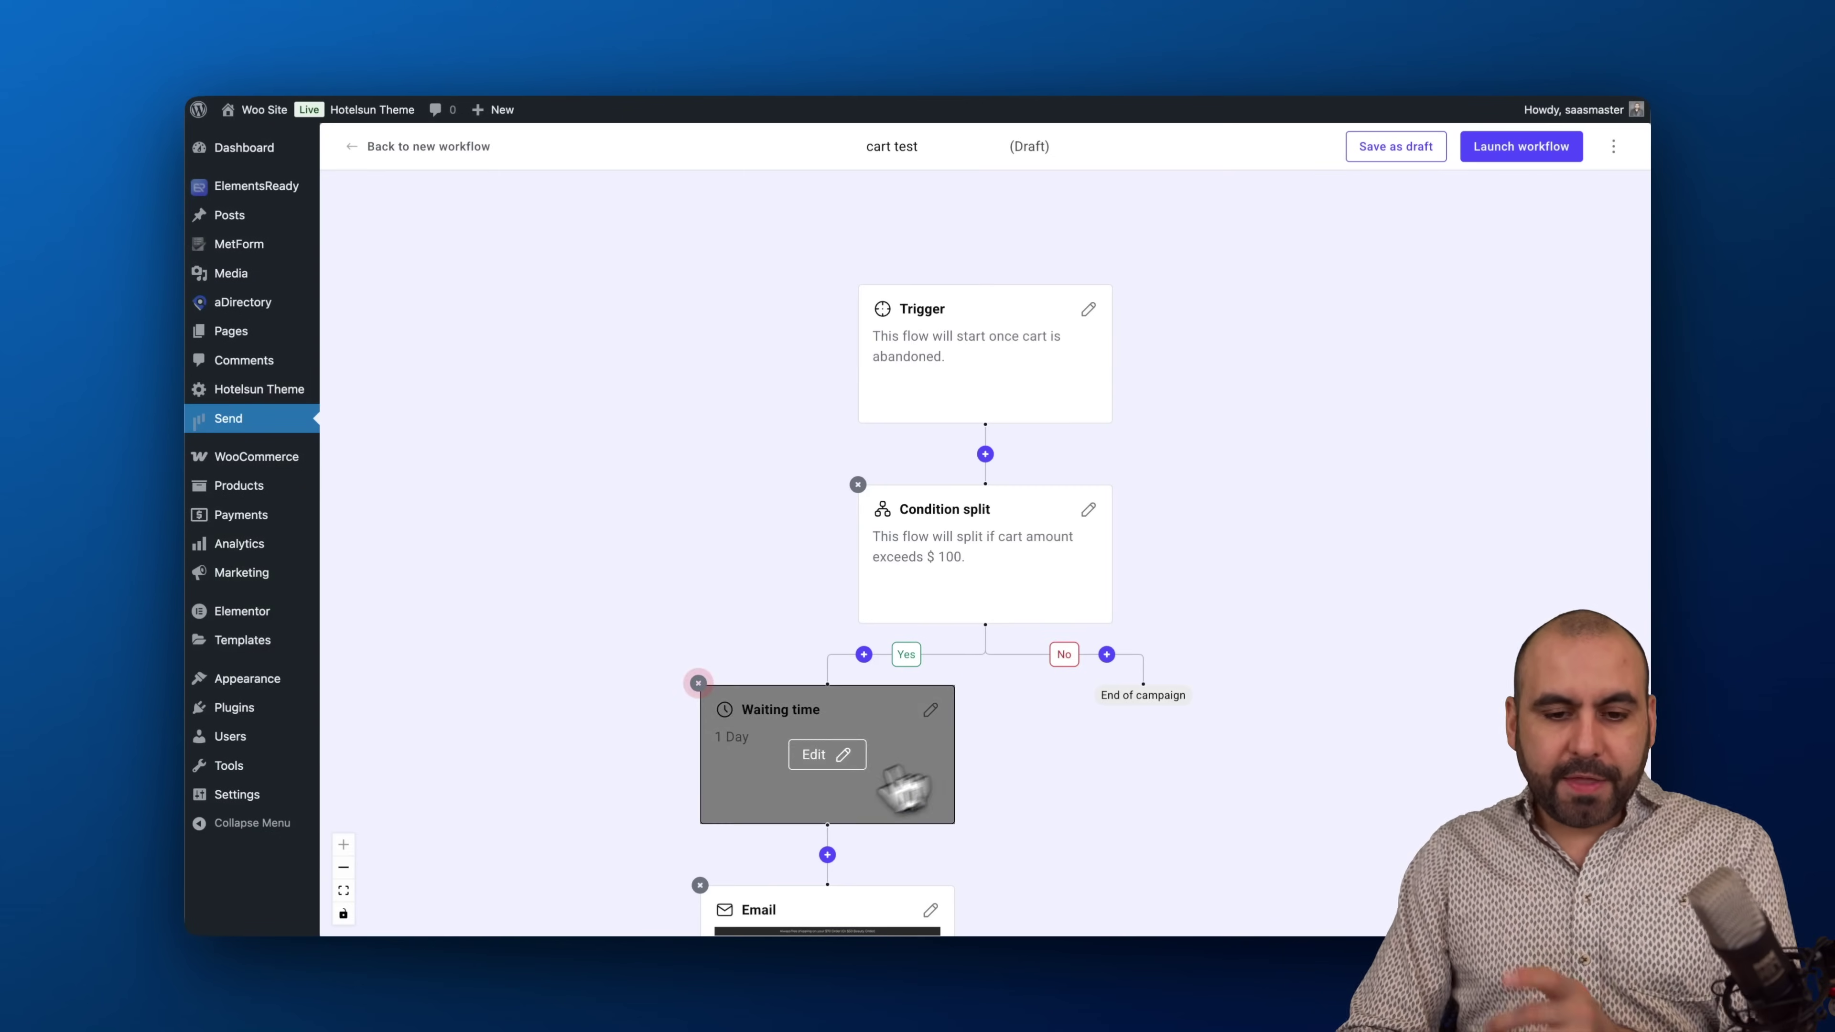
# Review the flow and add an Email step to the cart-amount split's No branch
pyautogui.moveTo(1011, 802); pyautogui.dragTo(1109, 673)
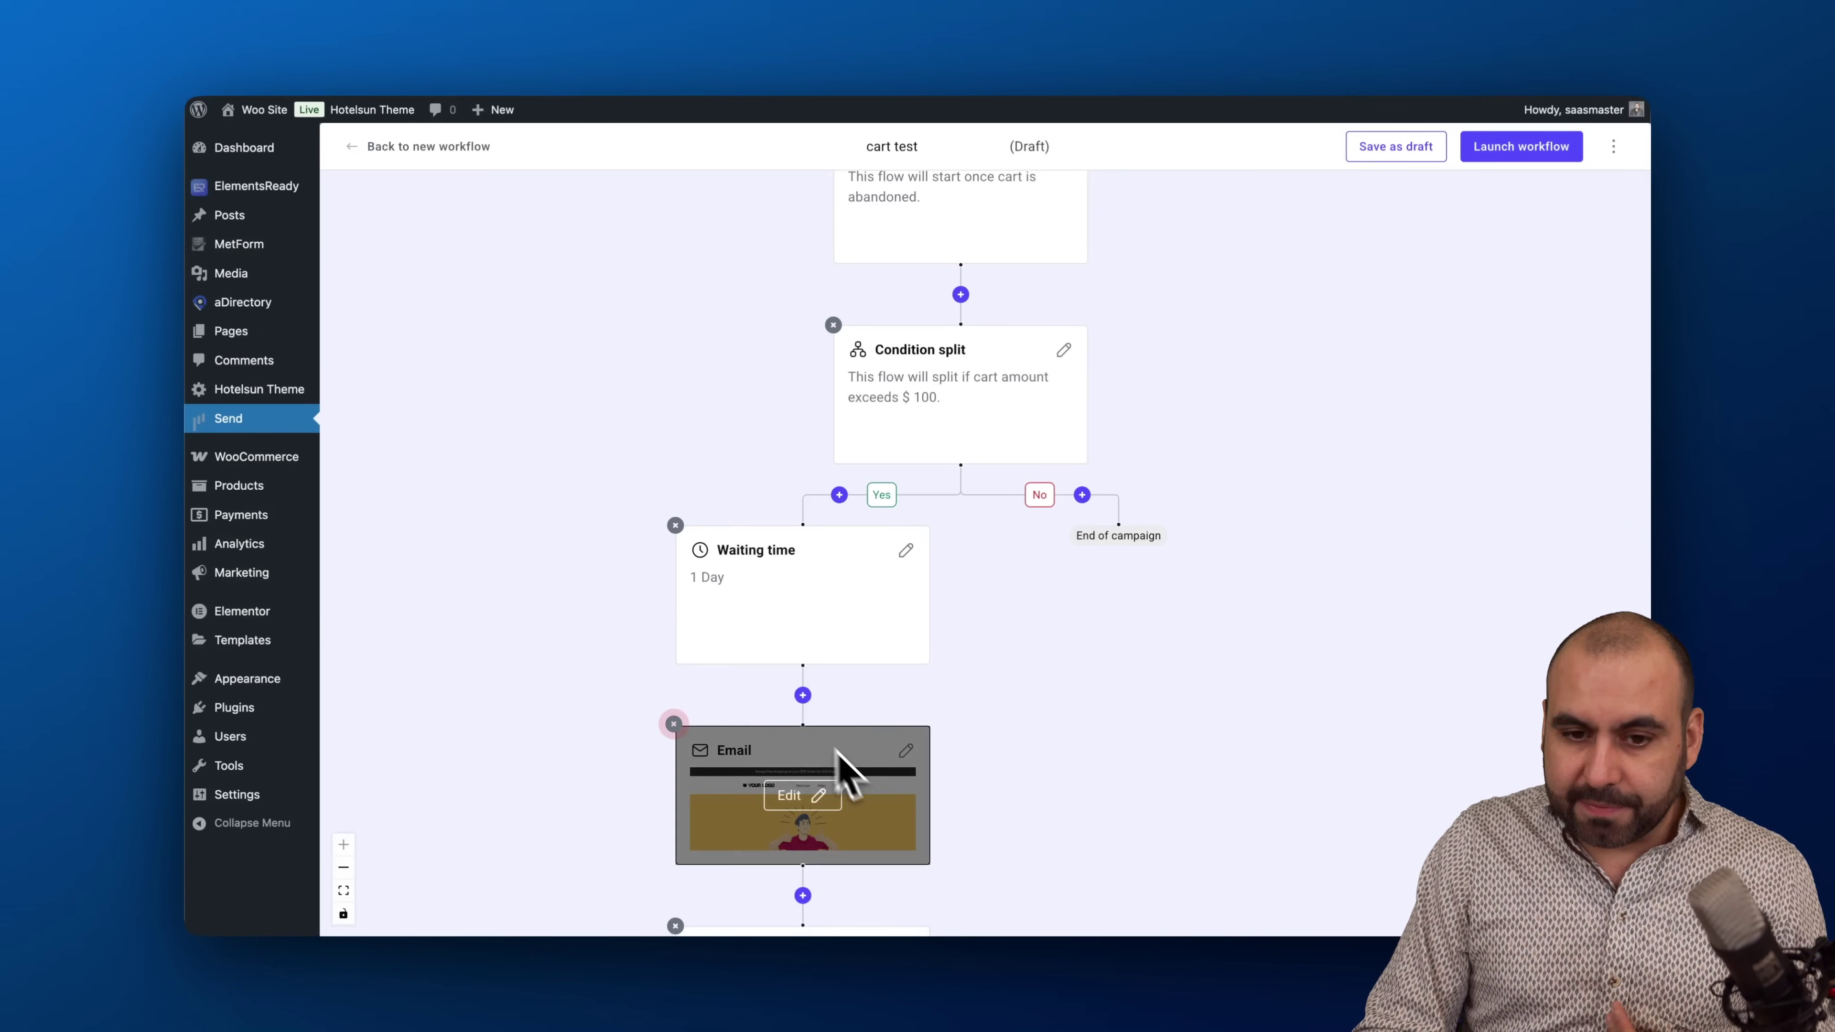
pyautogui.moveTo(1065, 738); pyautogui.dragTo(1024, 528)
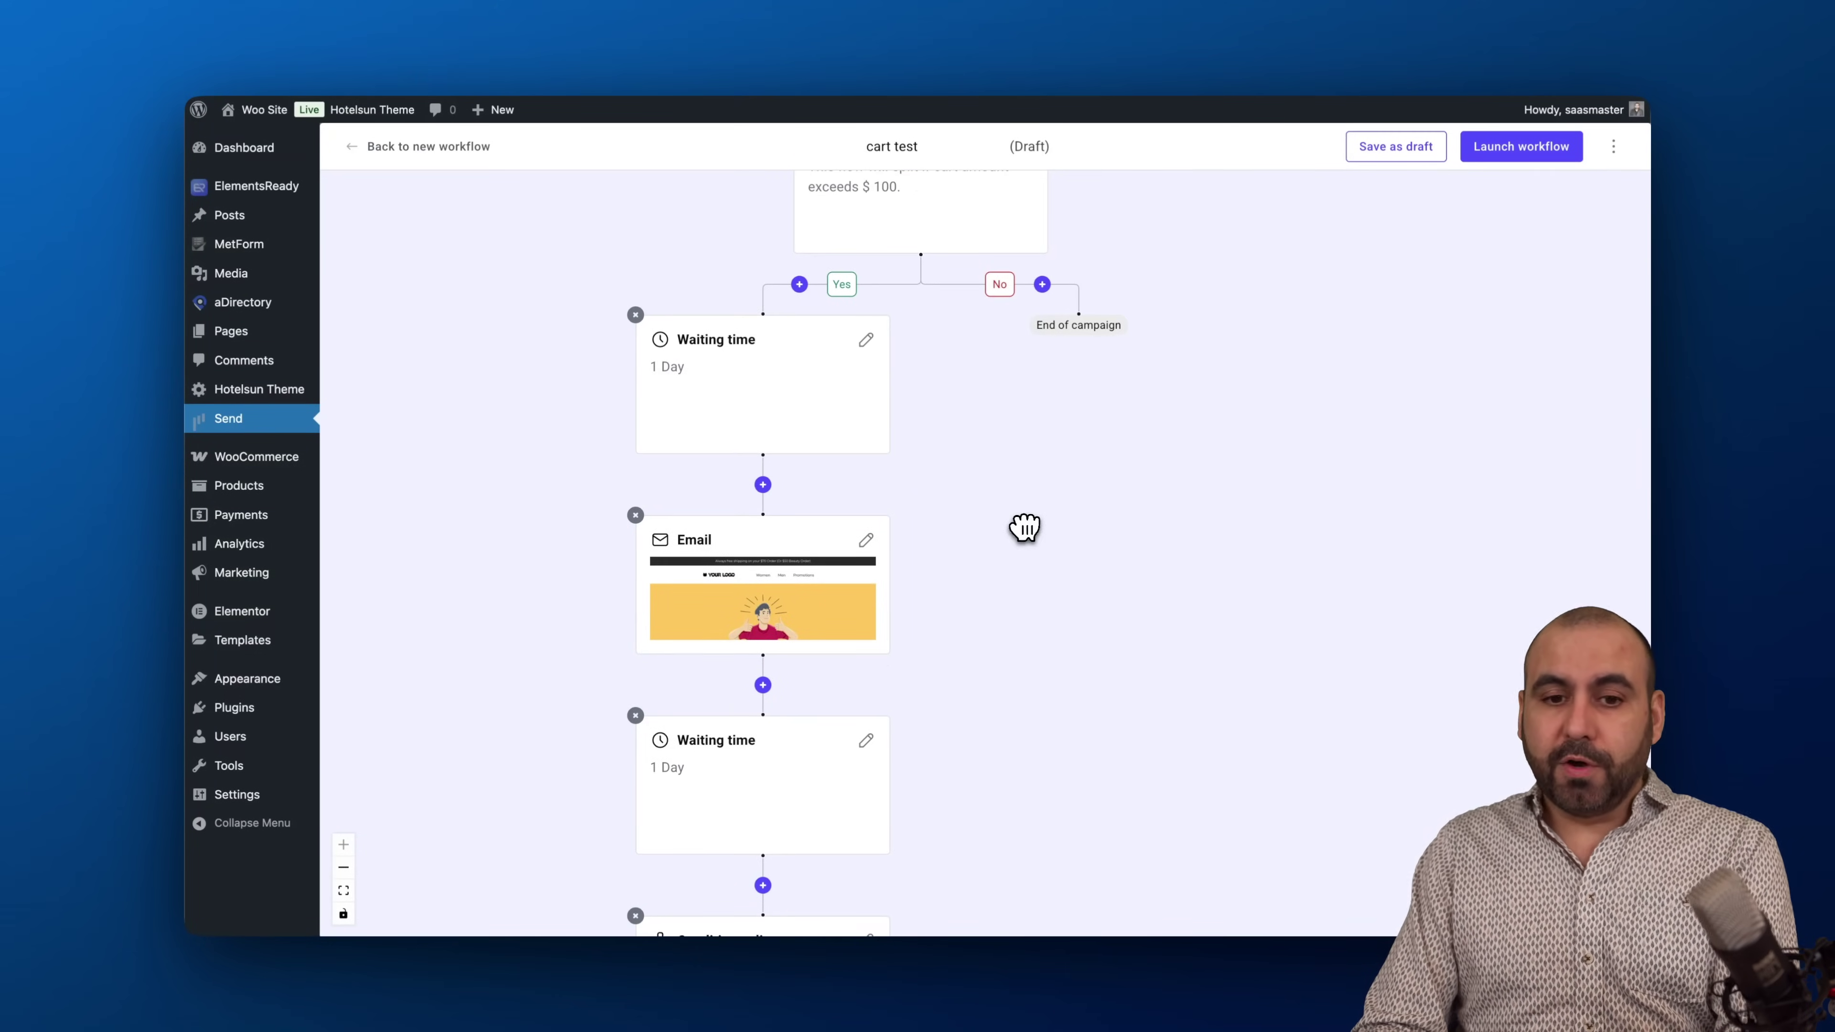
pyautogui.scroll(3, 1110, 636)
pyautogui.hscroll(-2, 1110, 635)
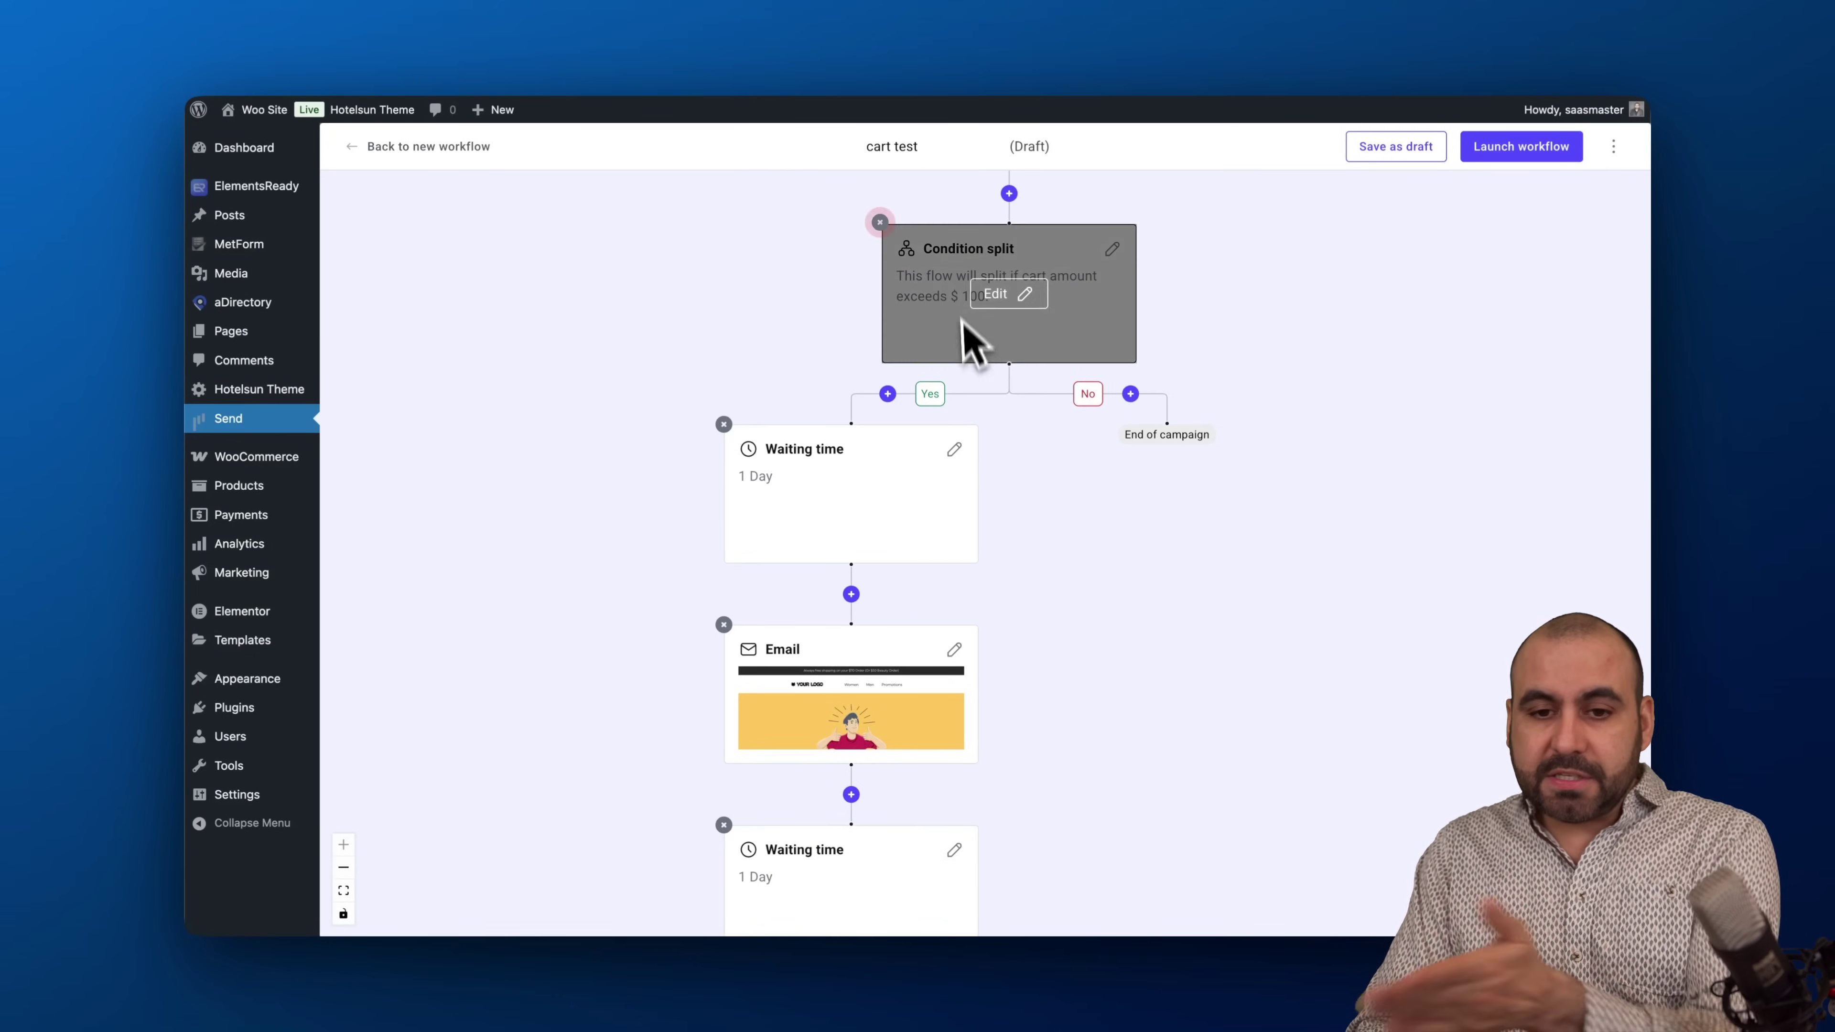
pyautogui.click(1131, 393)
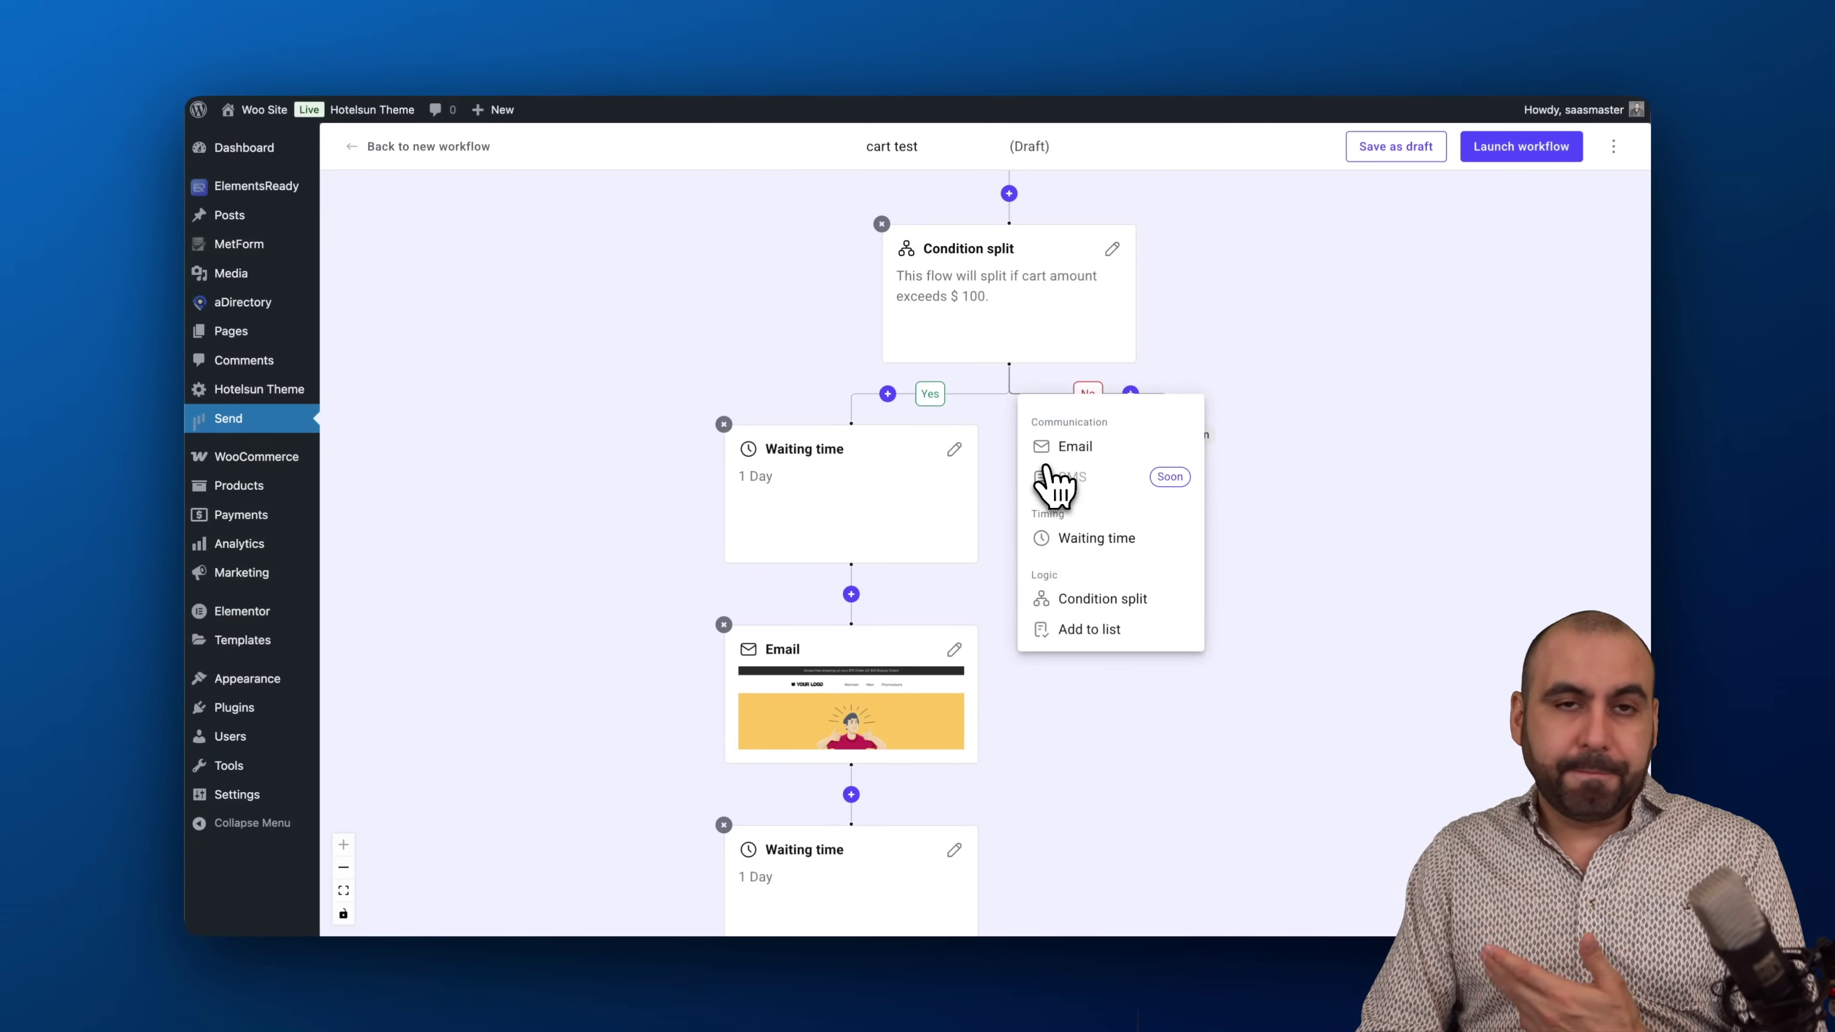
pyautogui.click(1360, 670)
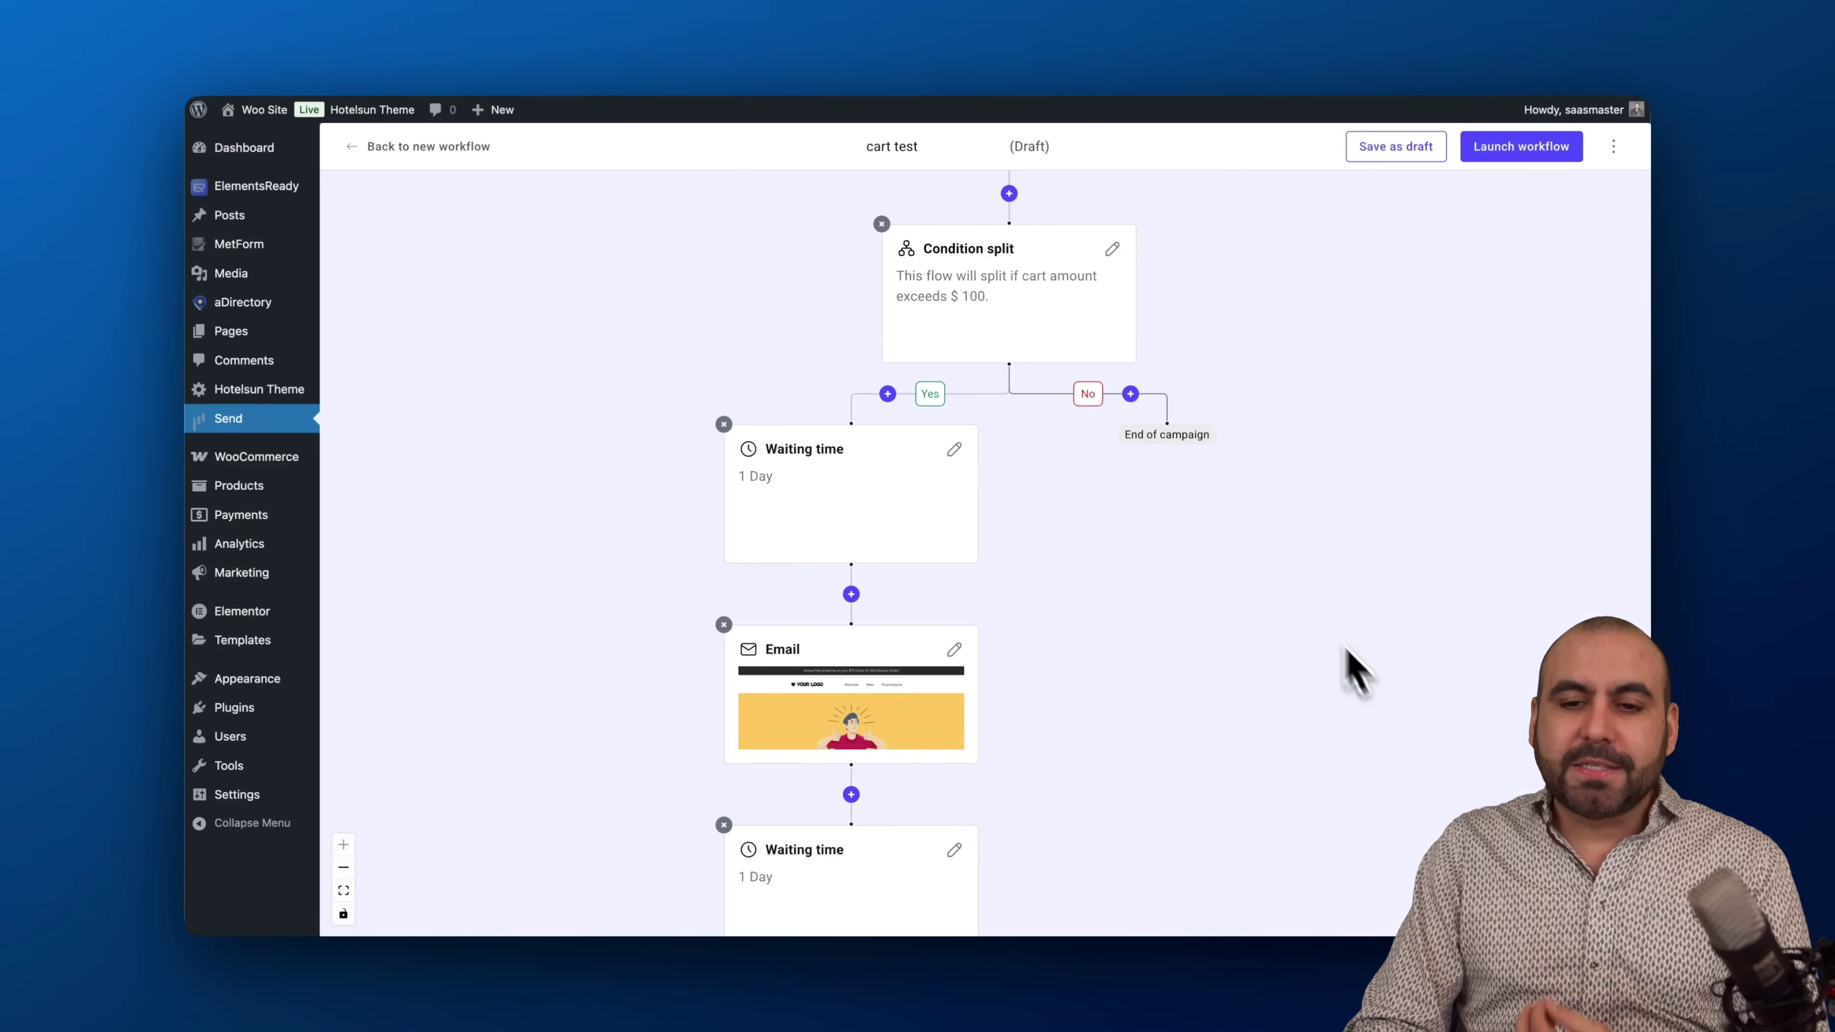
pyautogui.click(1130, 394)
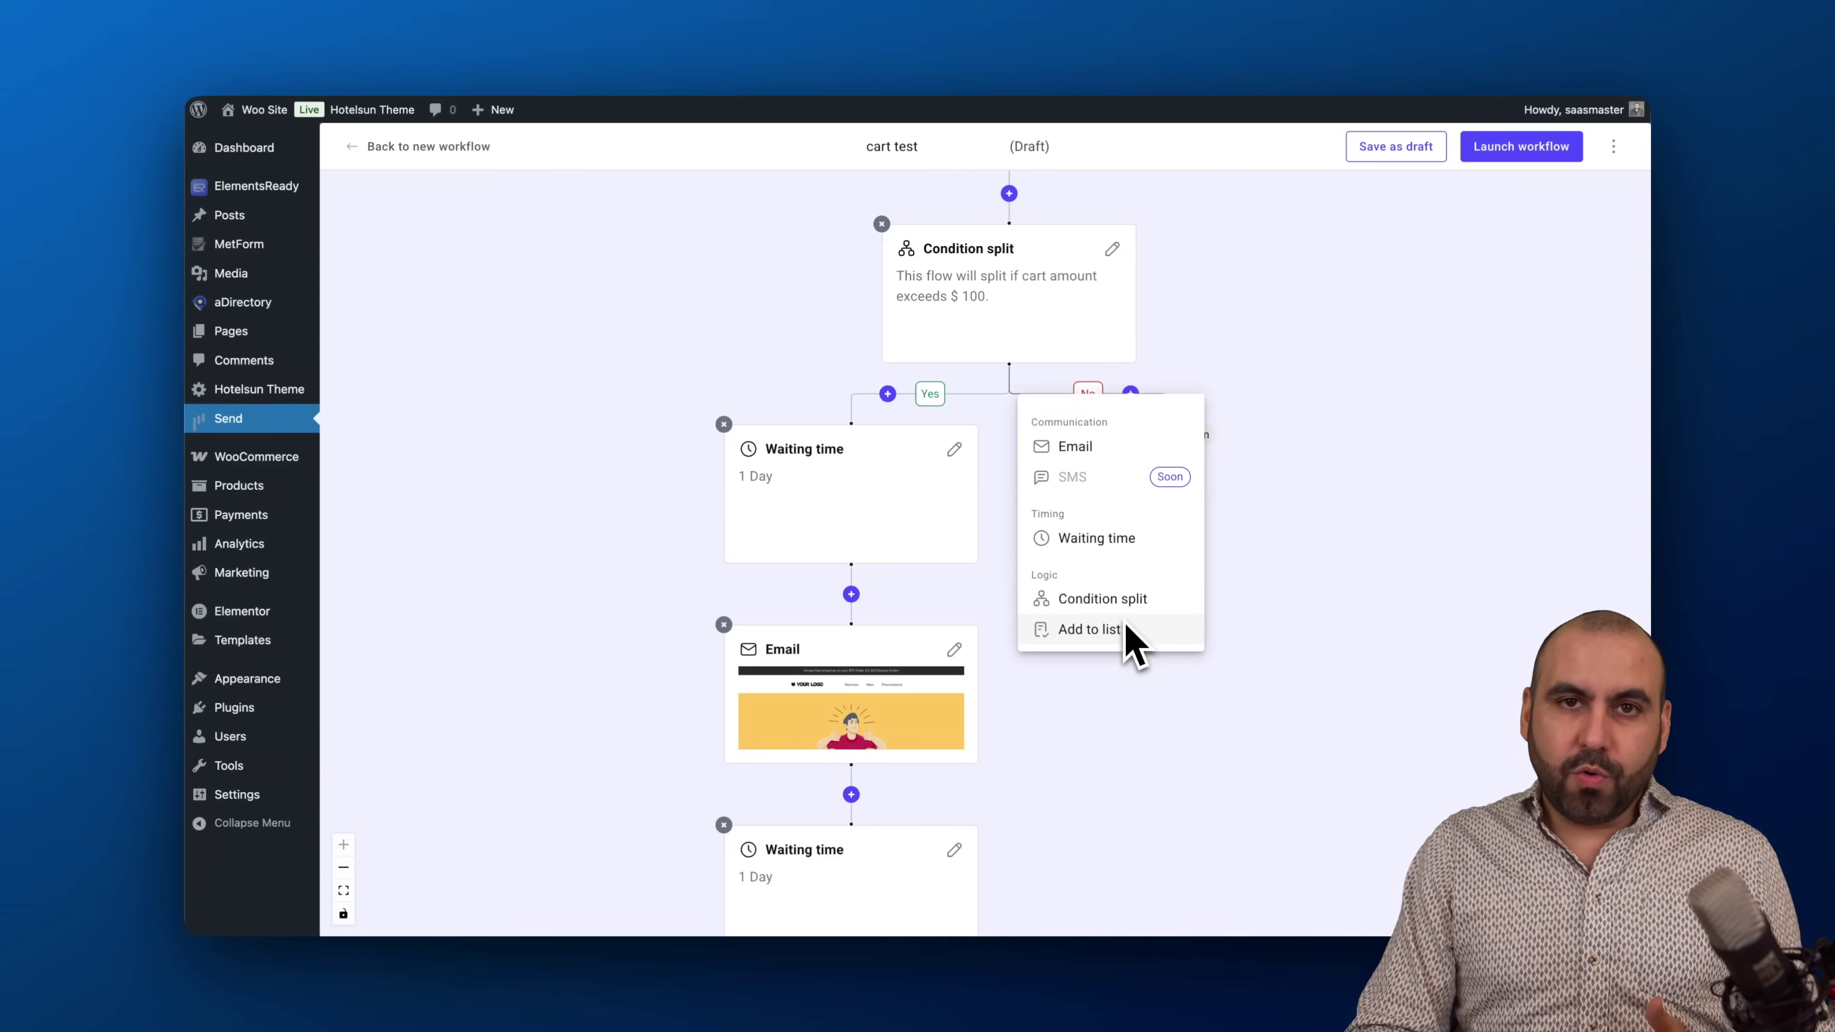
pyautogui.click(1085, 456)
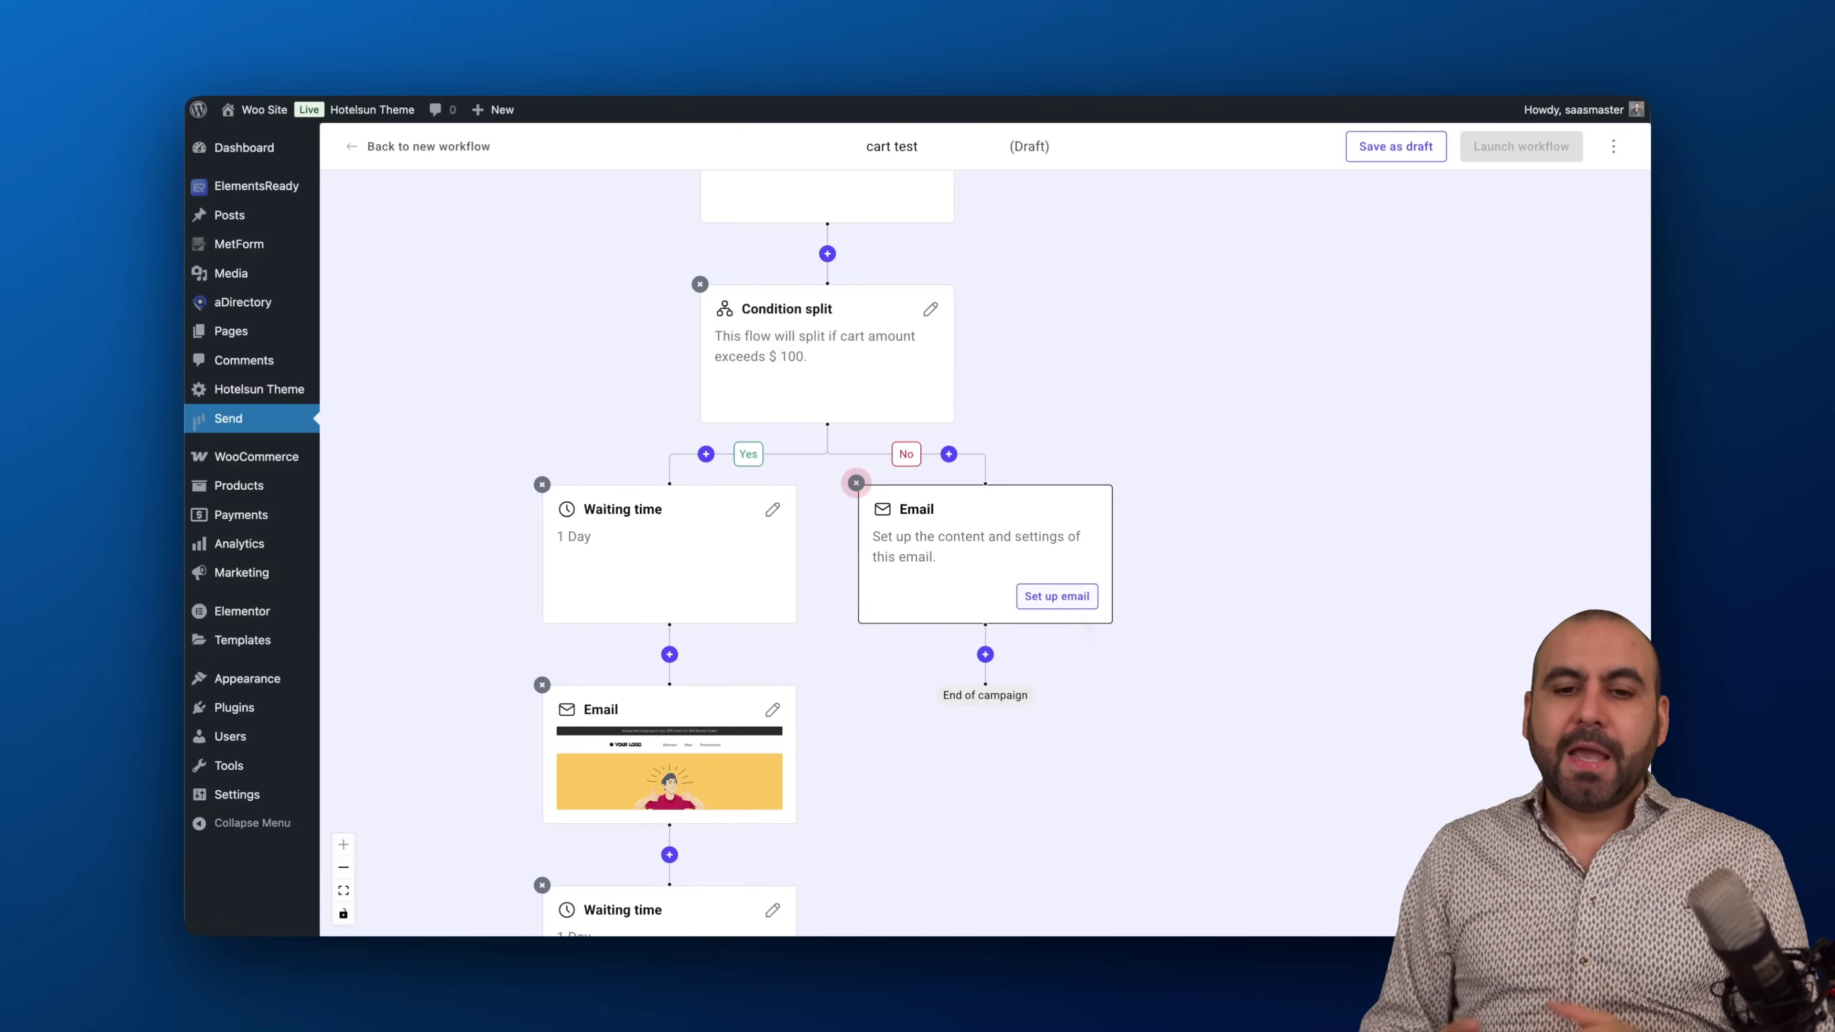
# Look over the whole workflow, then delete the unconfigured No-branch Email step
pyautogui.moveTo(1003, 737); pyautogui.dragTo(1121, 262)
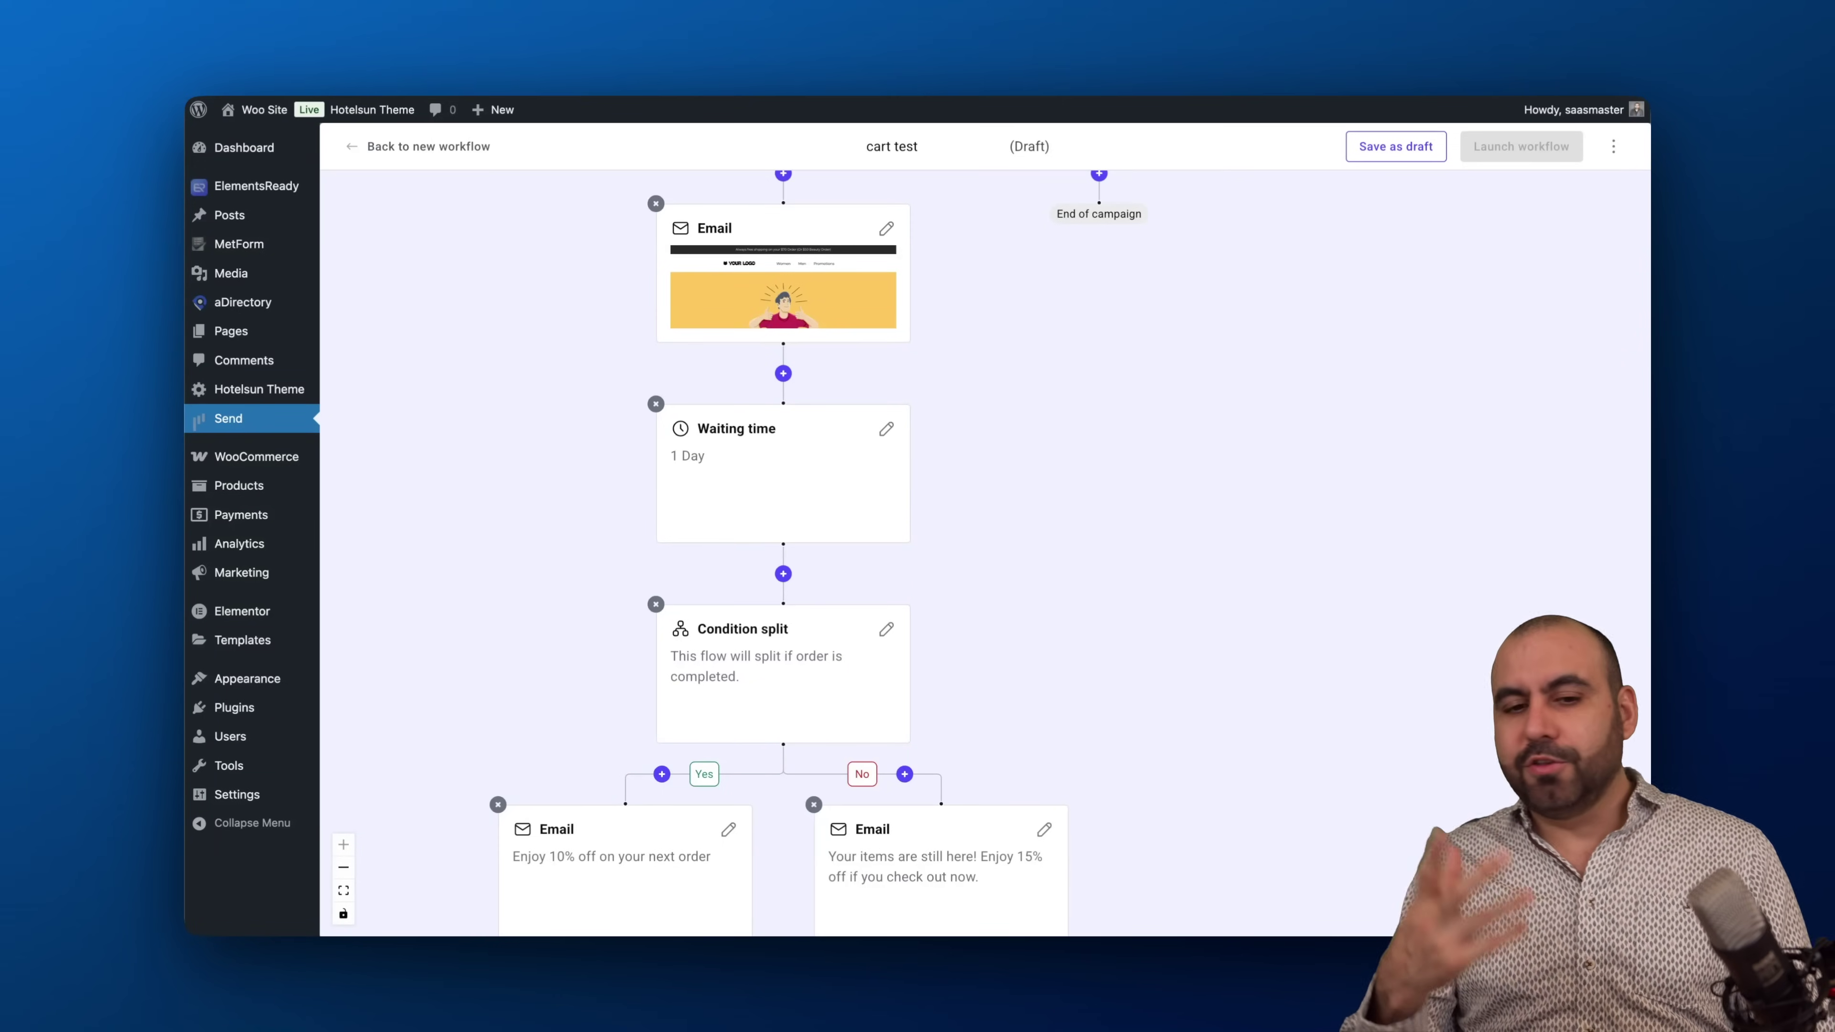
pyautogui.moveTo(1167, 516); pyautogui.dragTo(1418, 185)
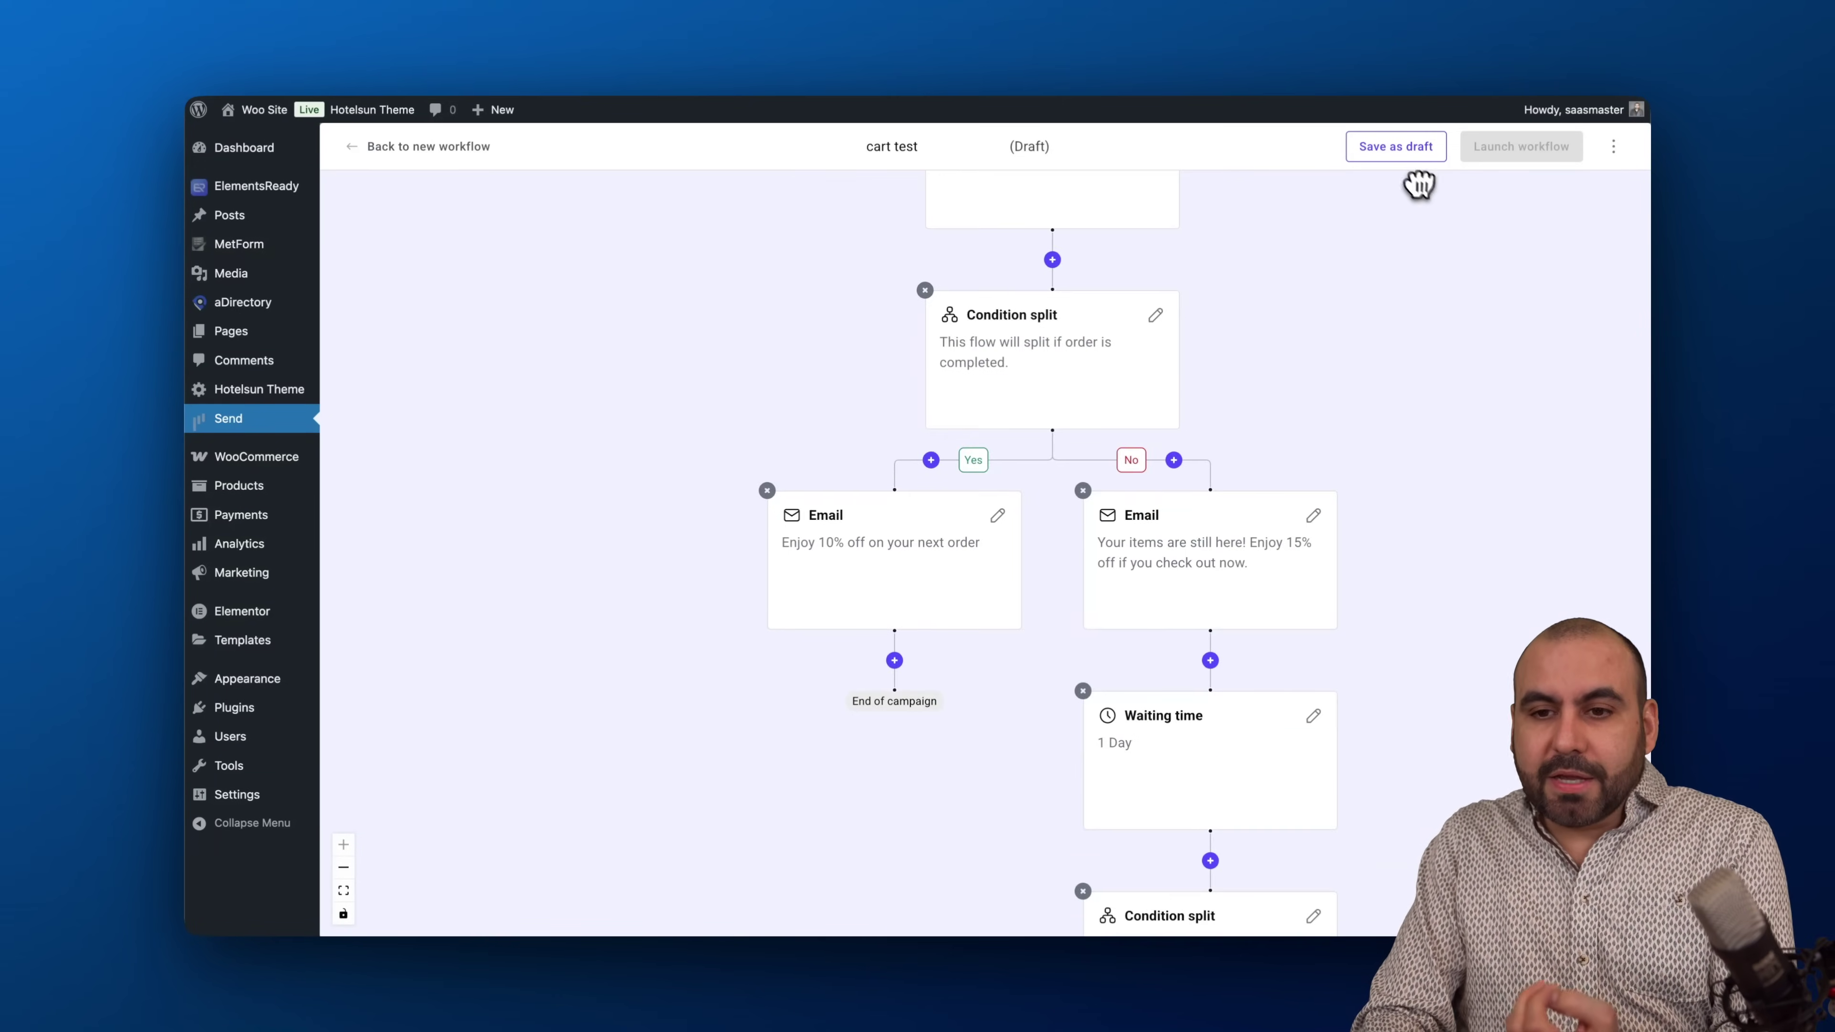
pyautogui.scroll(-10, 1411, 389)
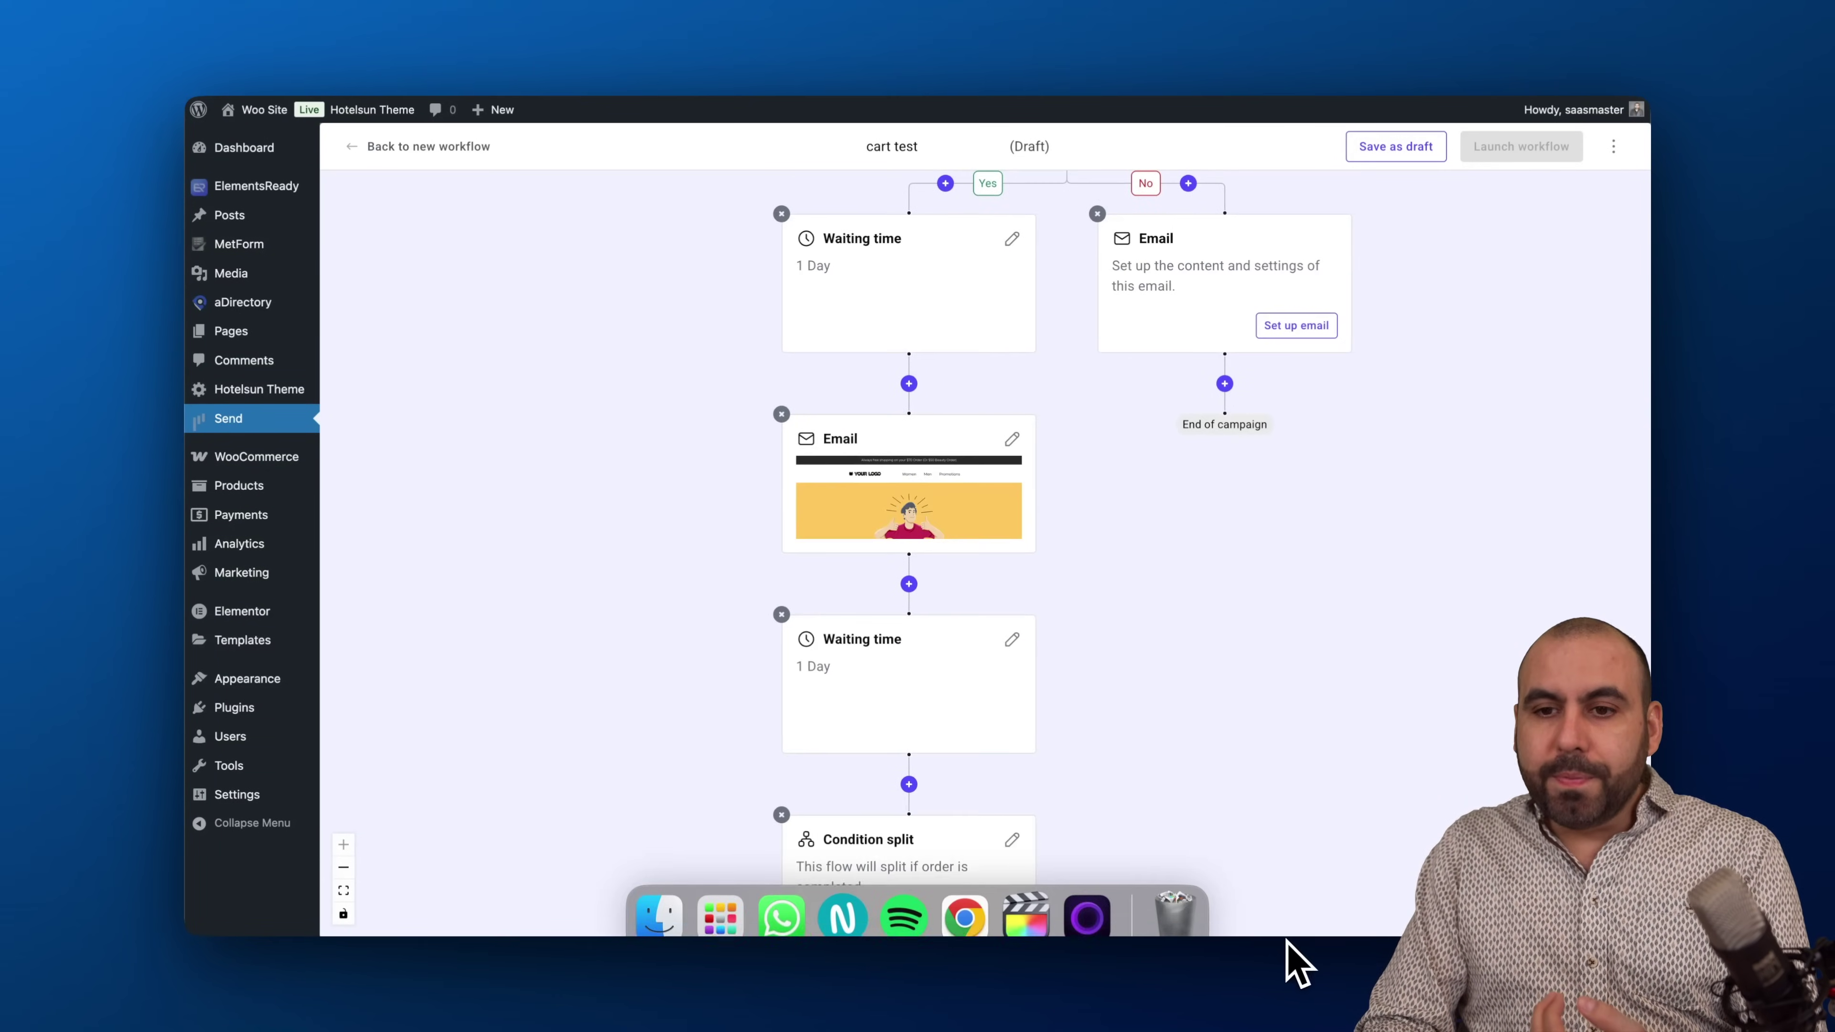
pyautogui.scroll(3, 1350, 658)
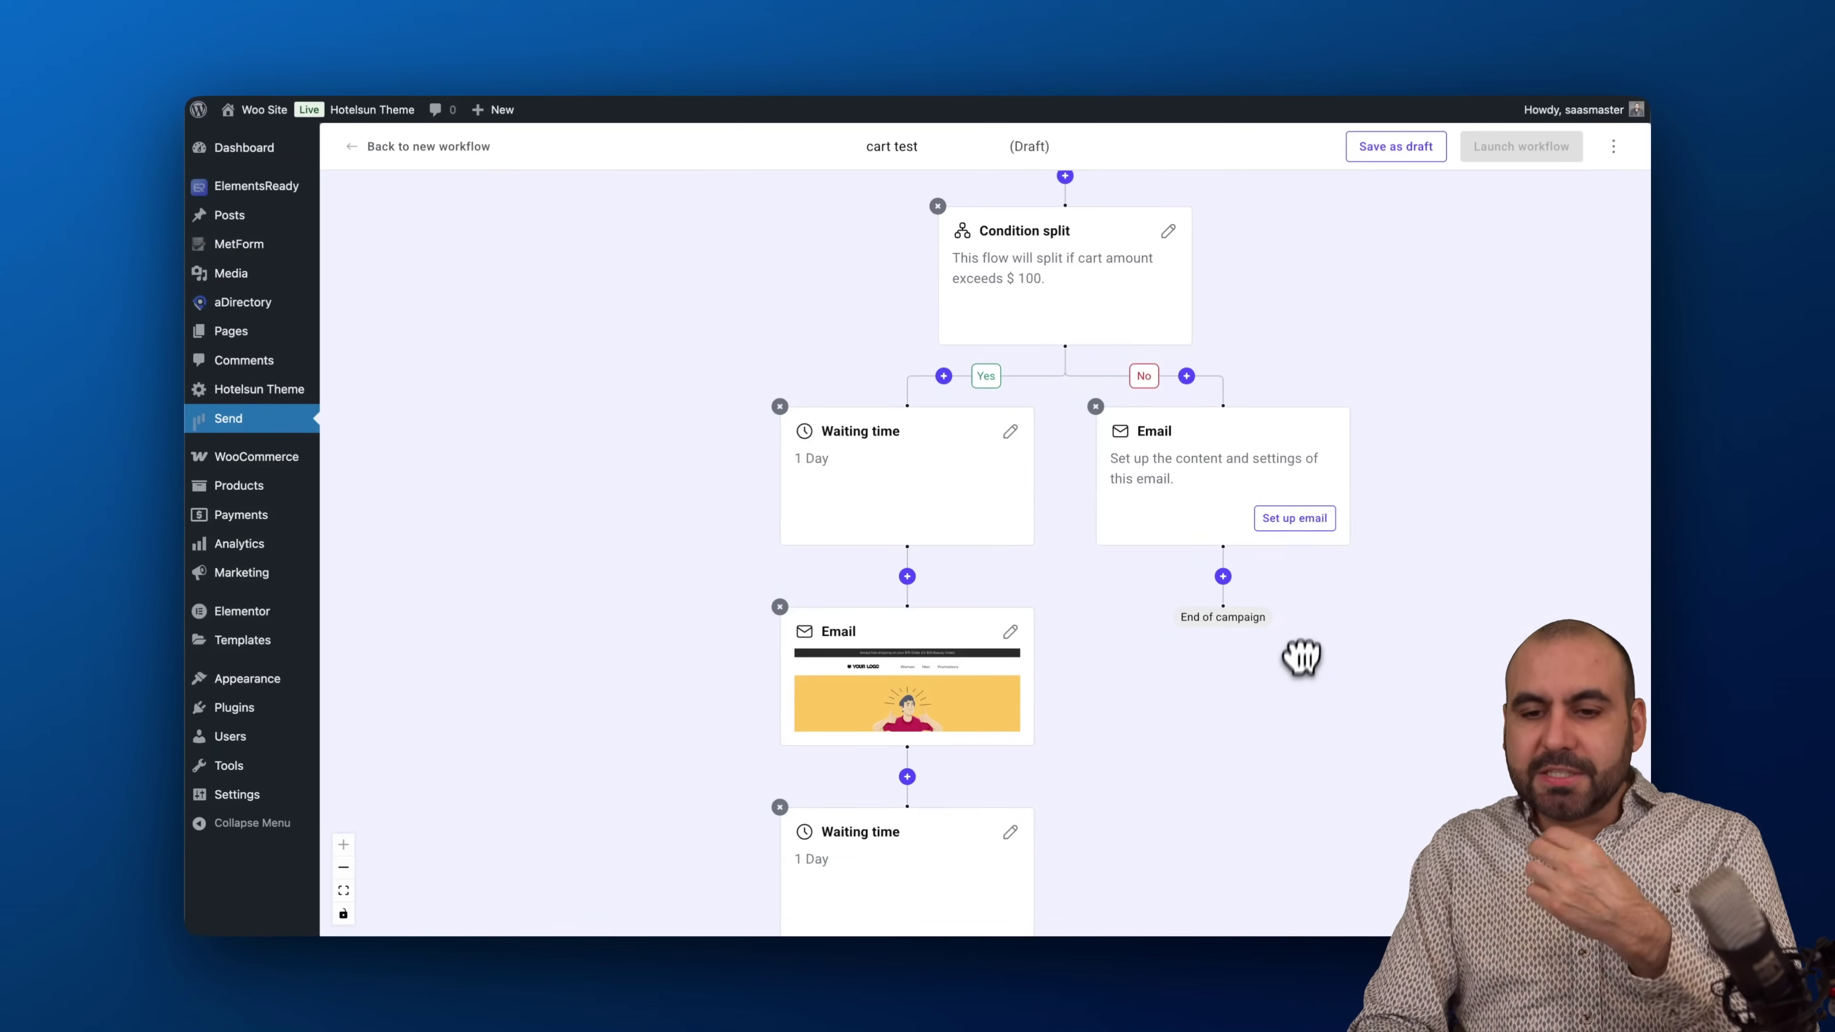
pyautogui.click(1096, 406)
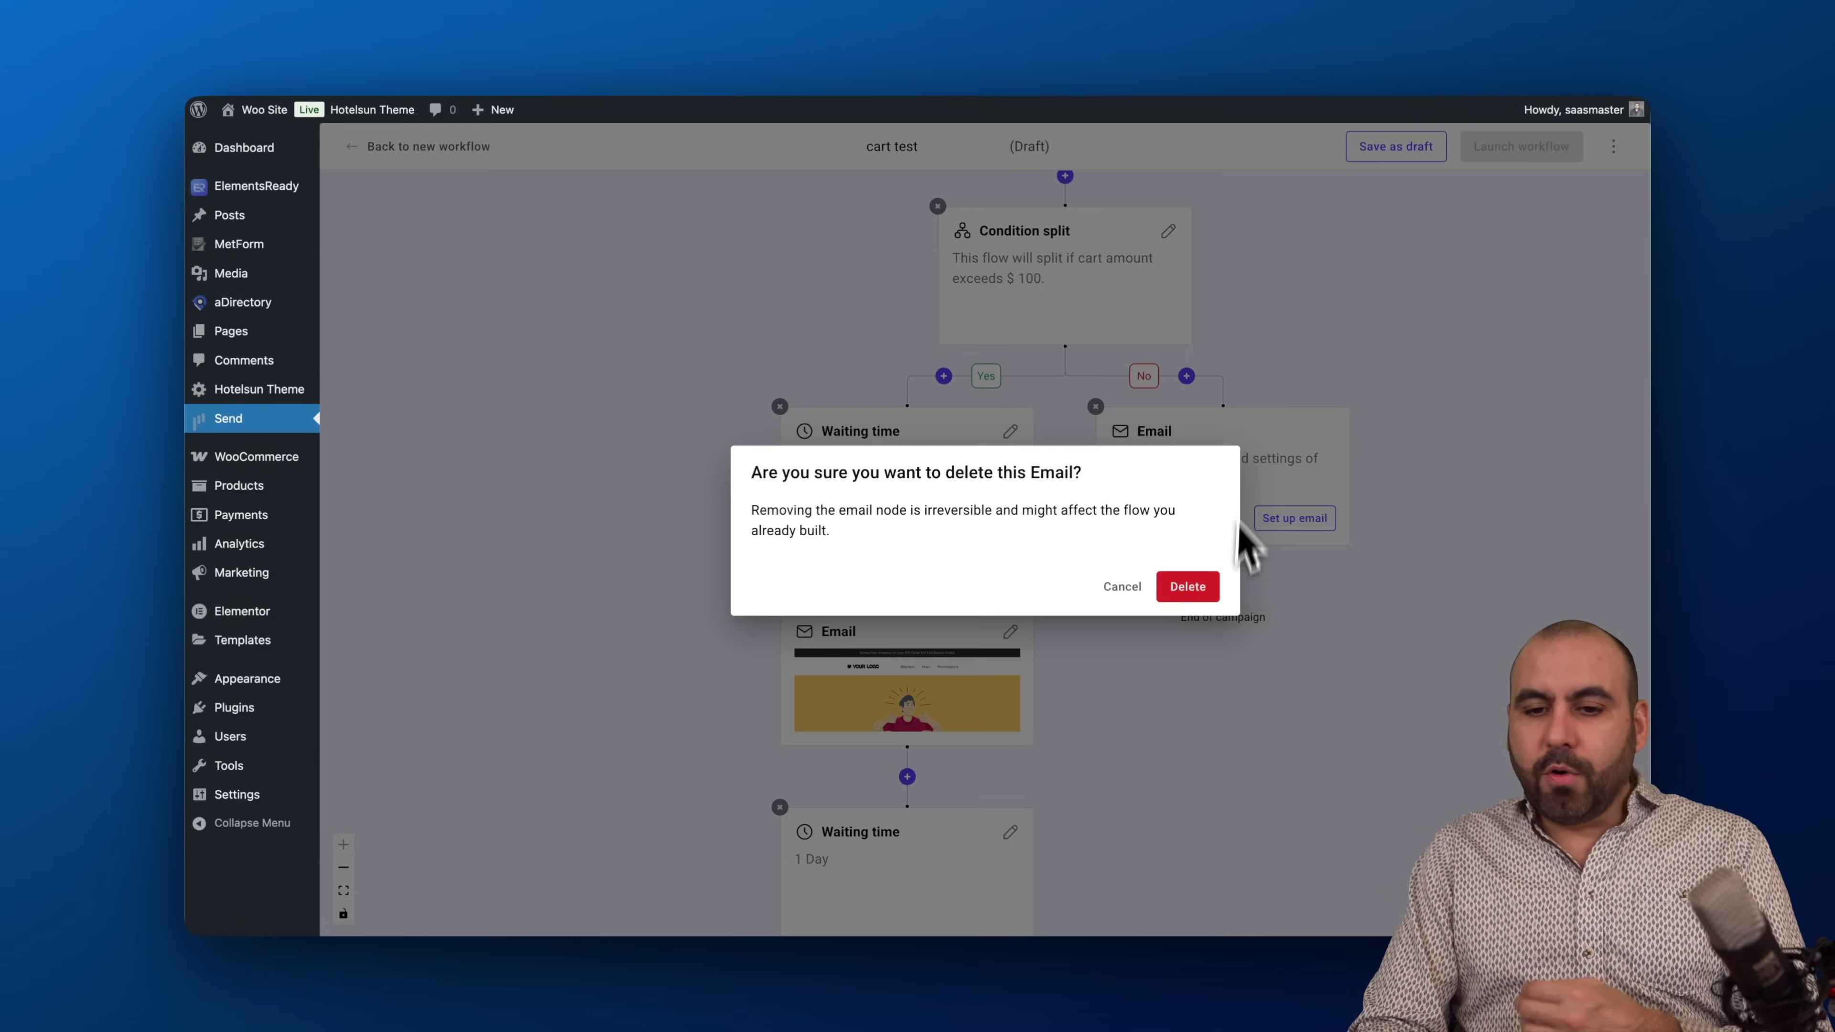
# Confirm the email deletion, publish the cart test workflow, and go to Contacts
pyautogui.click(1190, 588)
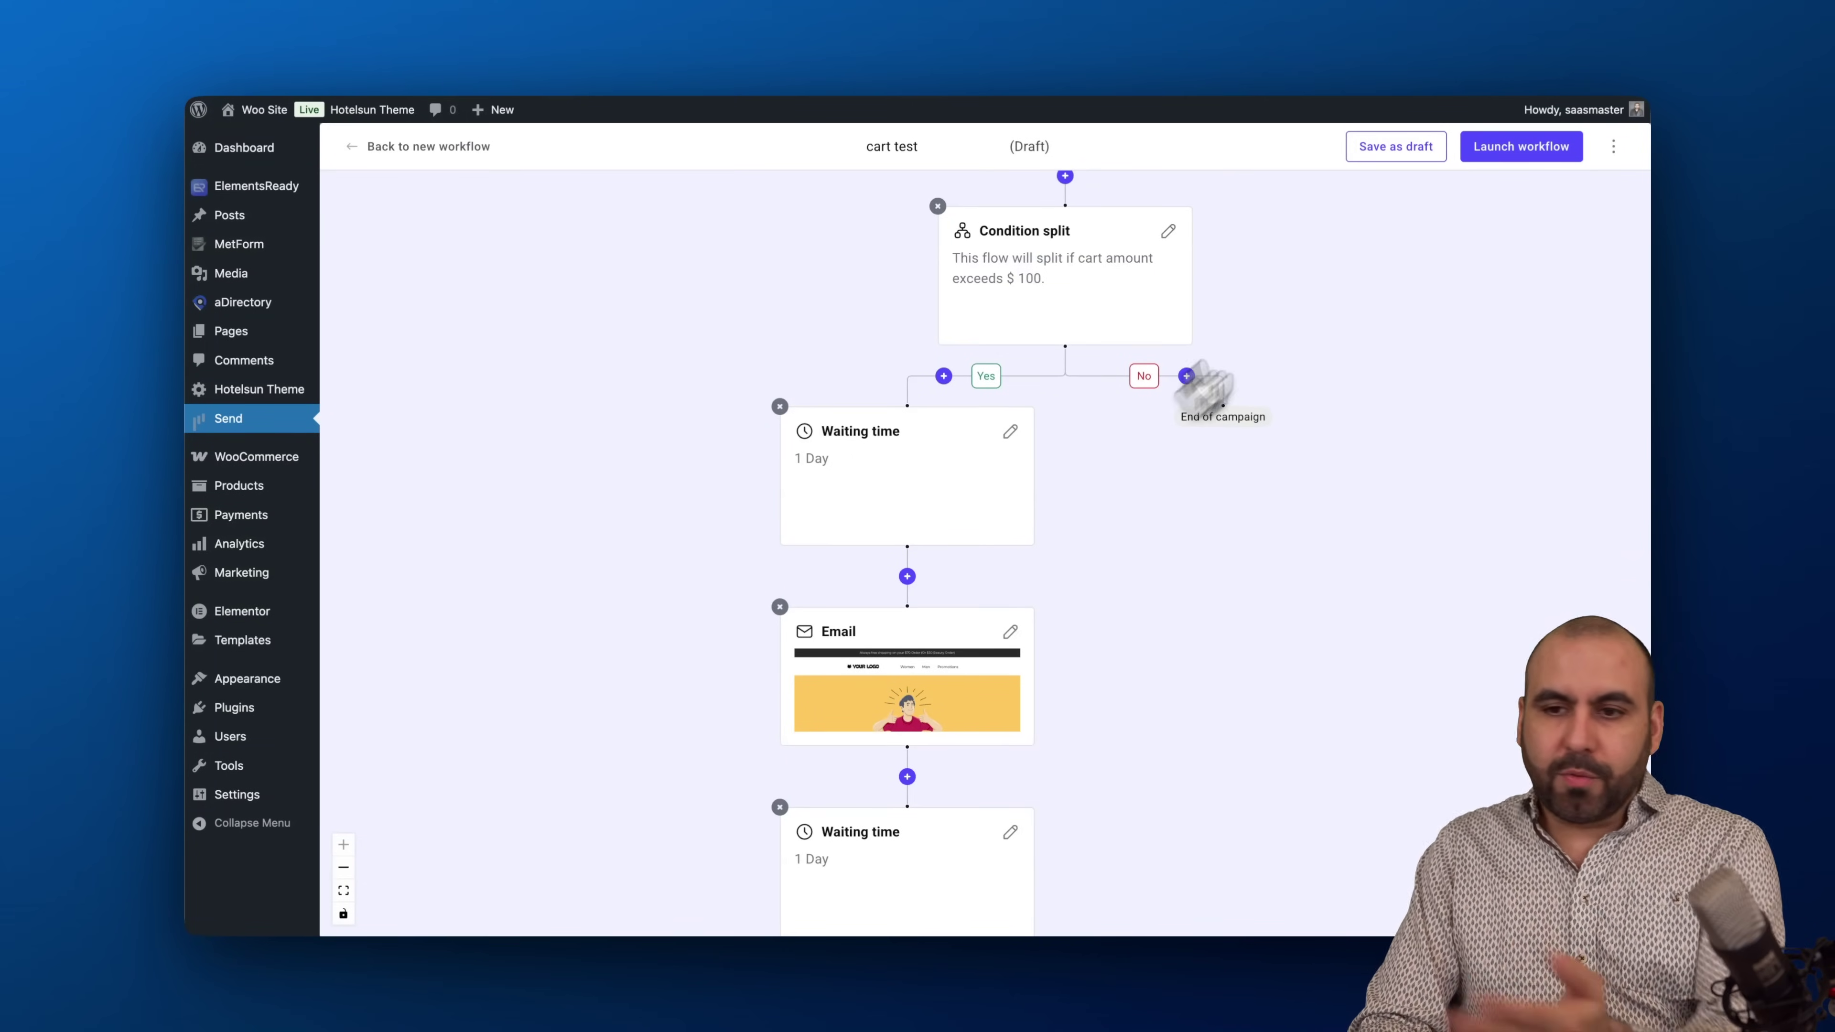
pyautogui.click(1502, 160)
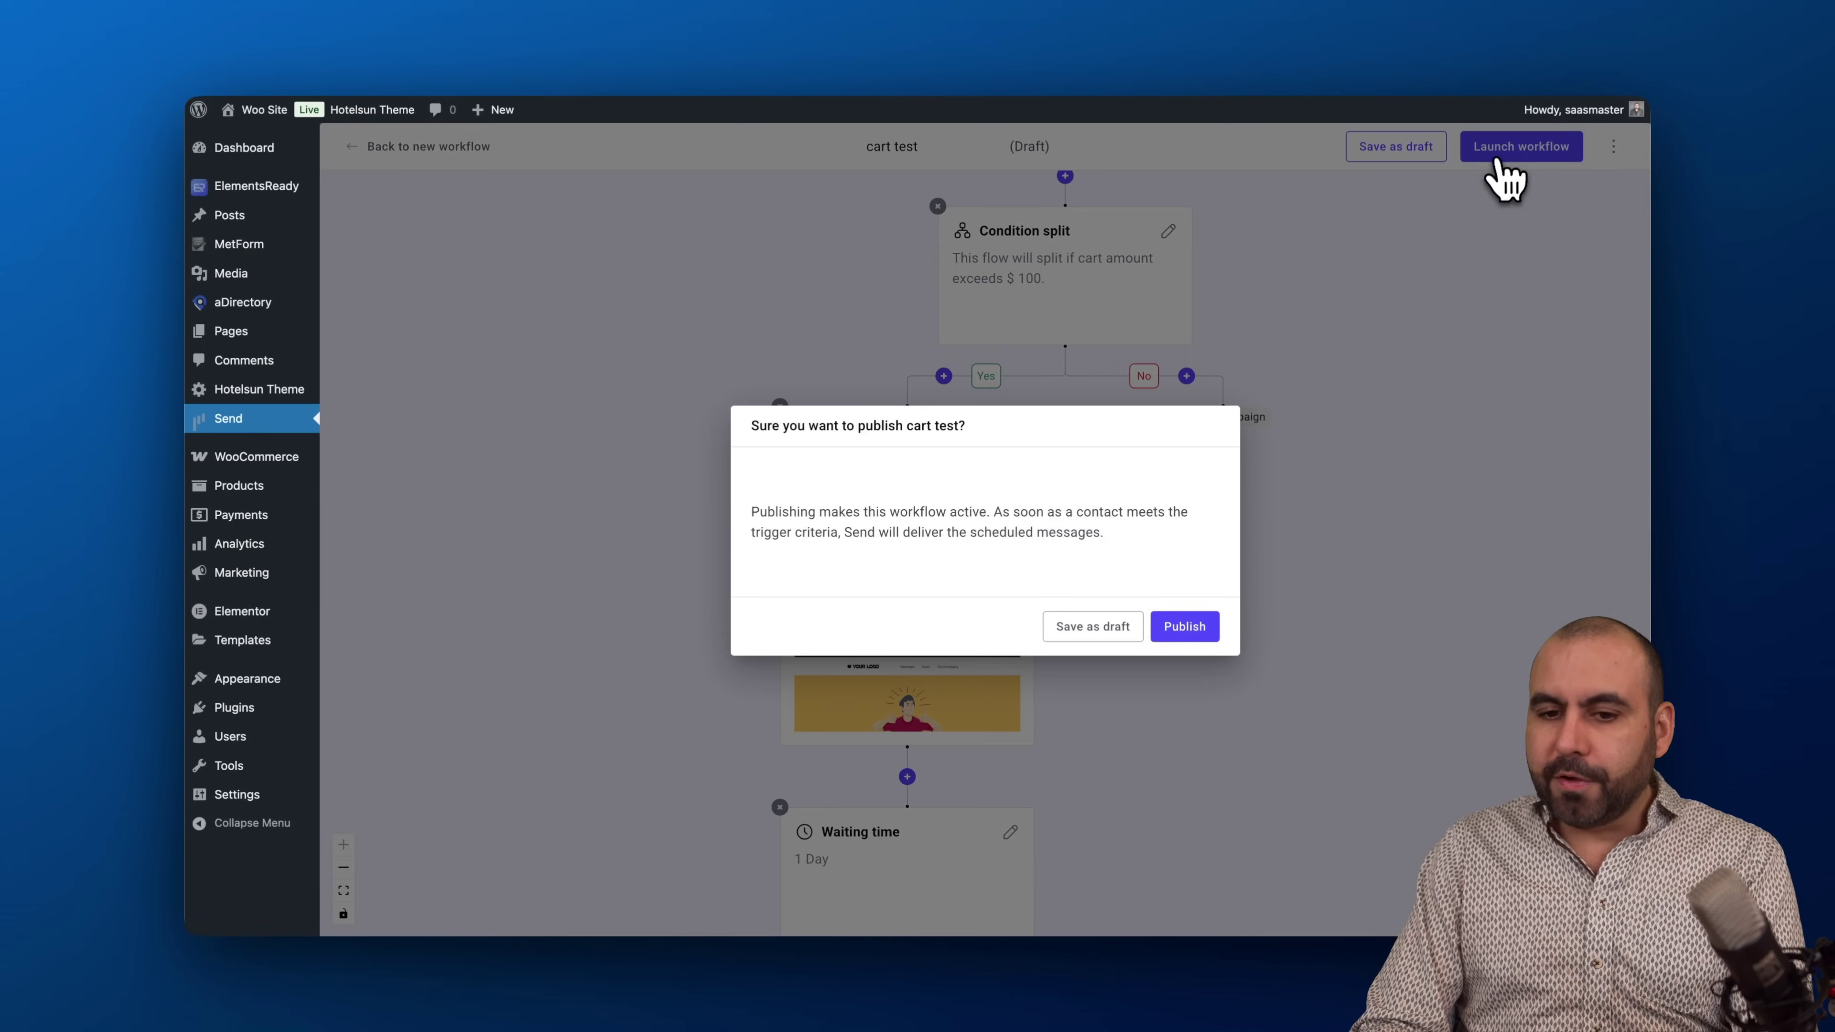
pyautogui.click(1185, 626)
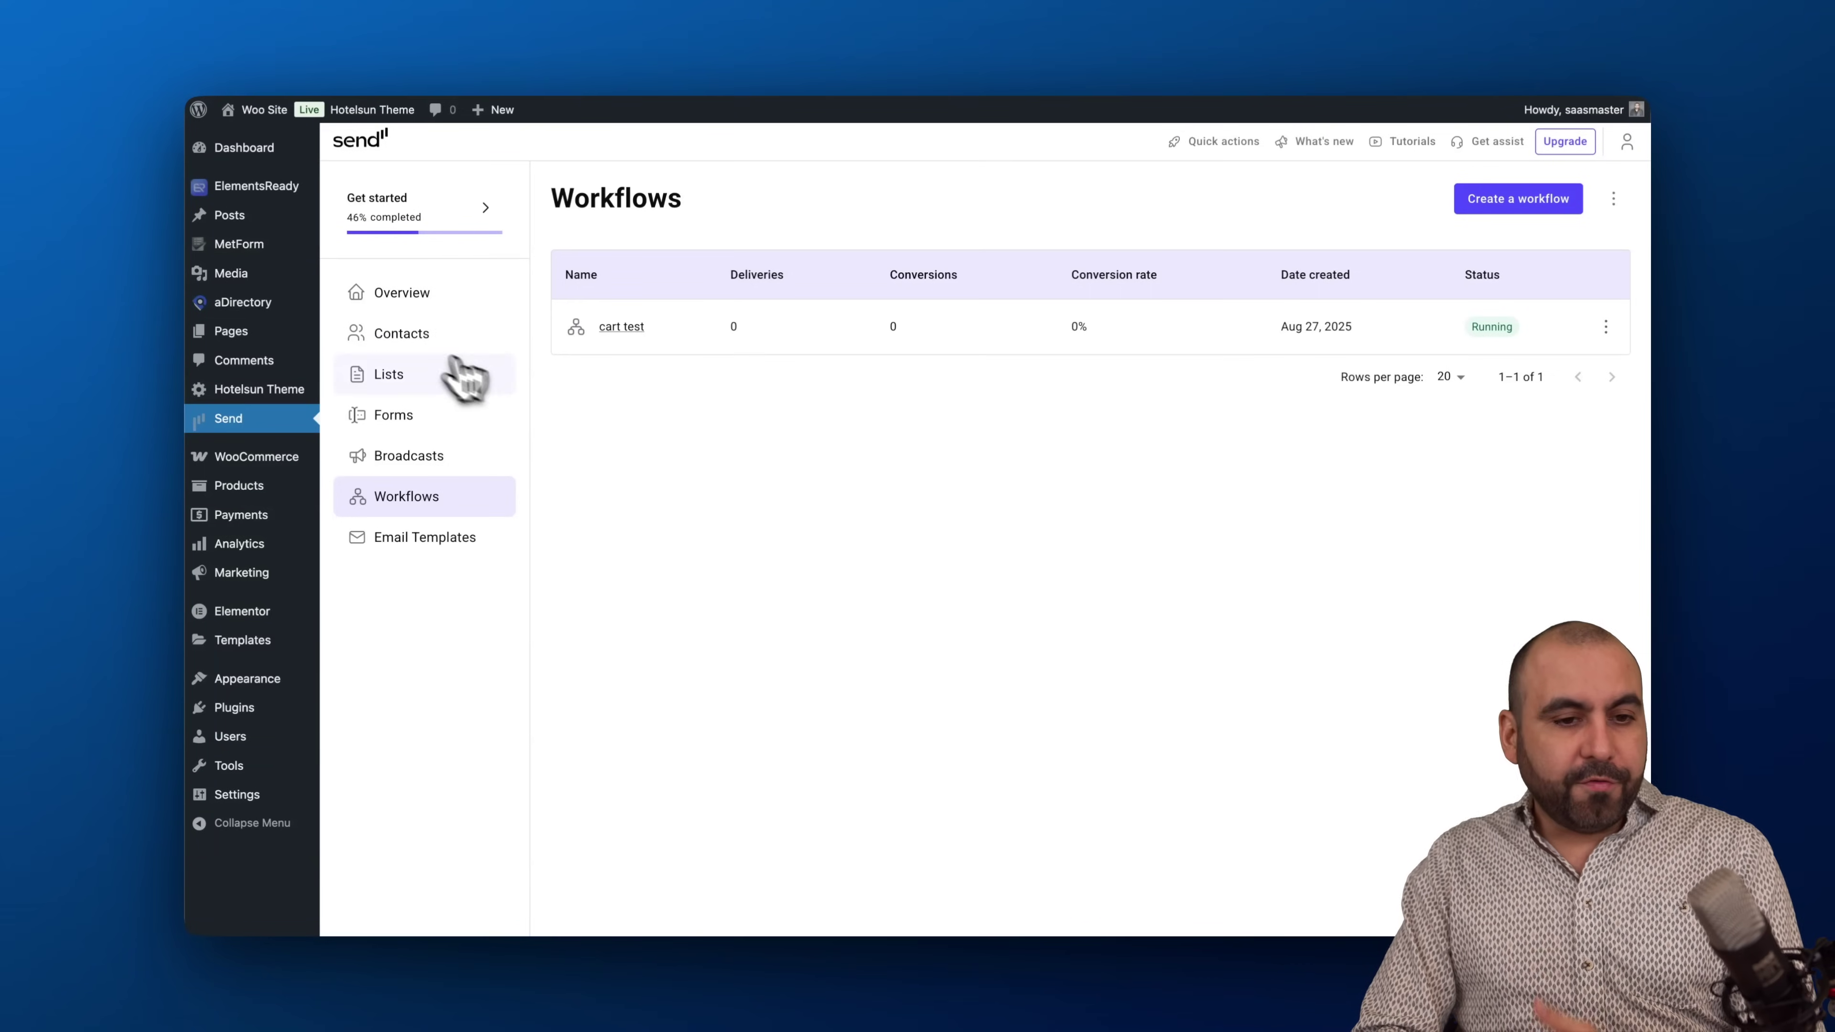
pyautogui.click(420, 345)
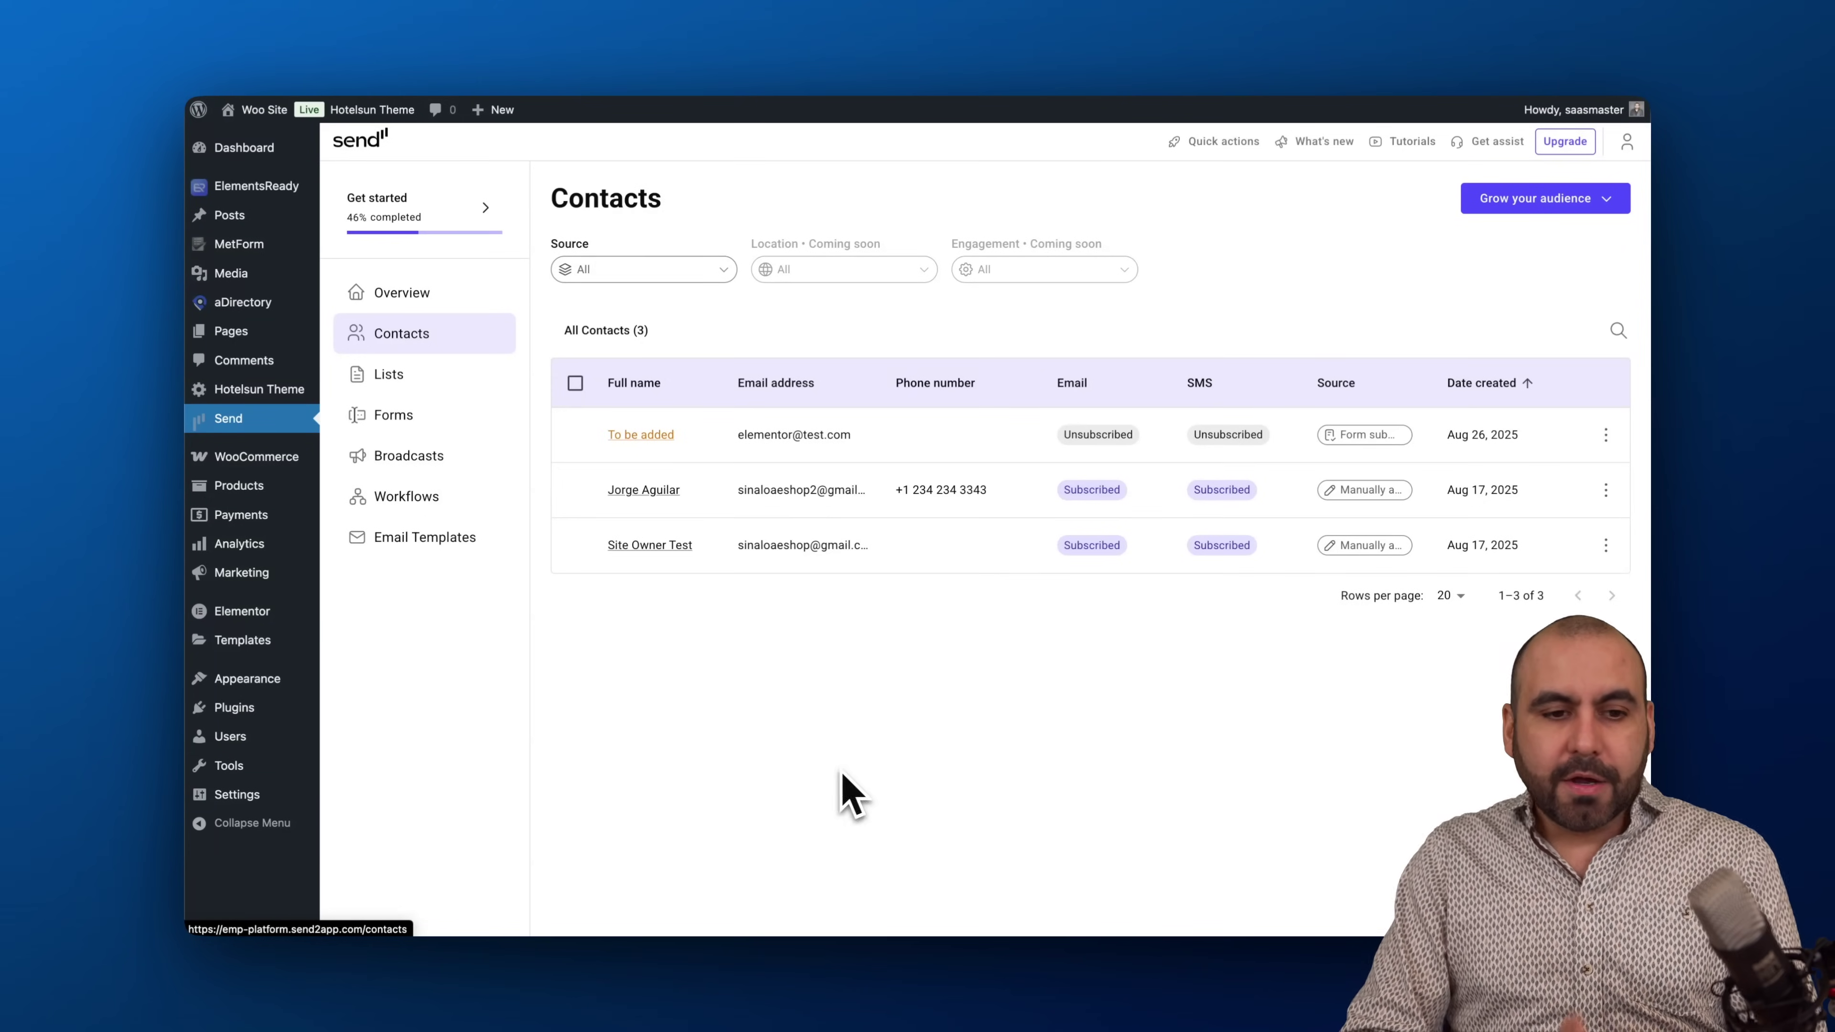
# View the Lists page with Test List's 3 contacts, then the Forms page
pyautogui.click(483, 388)
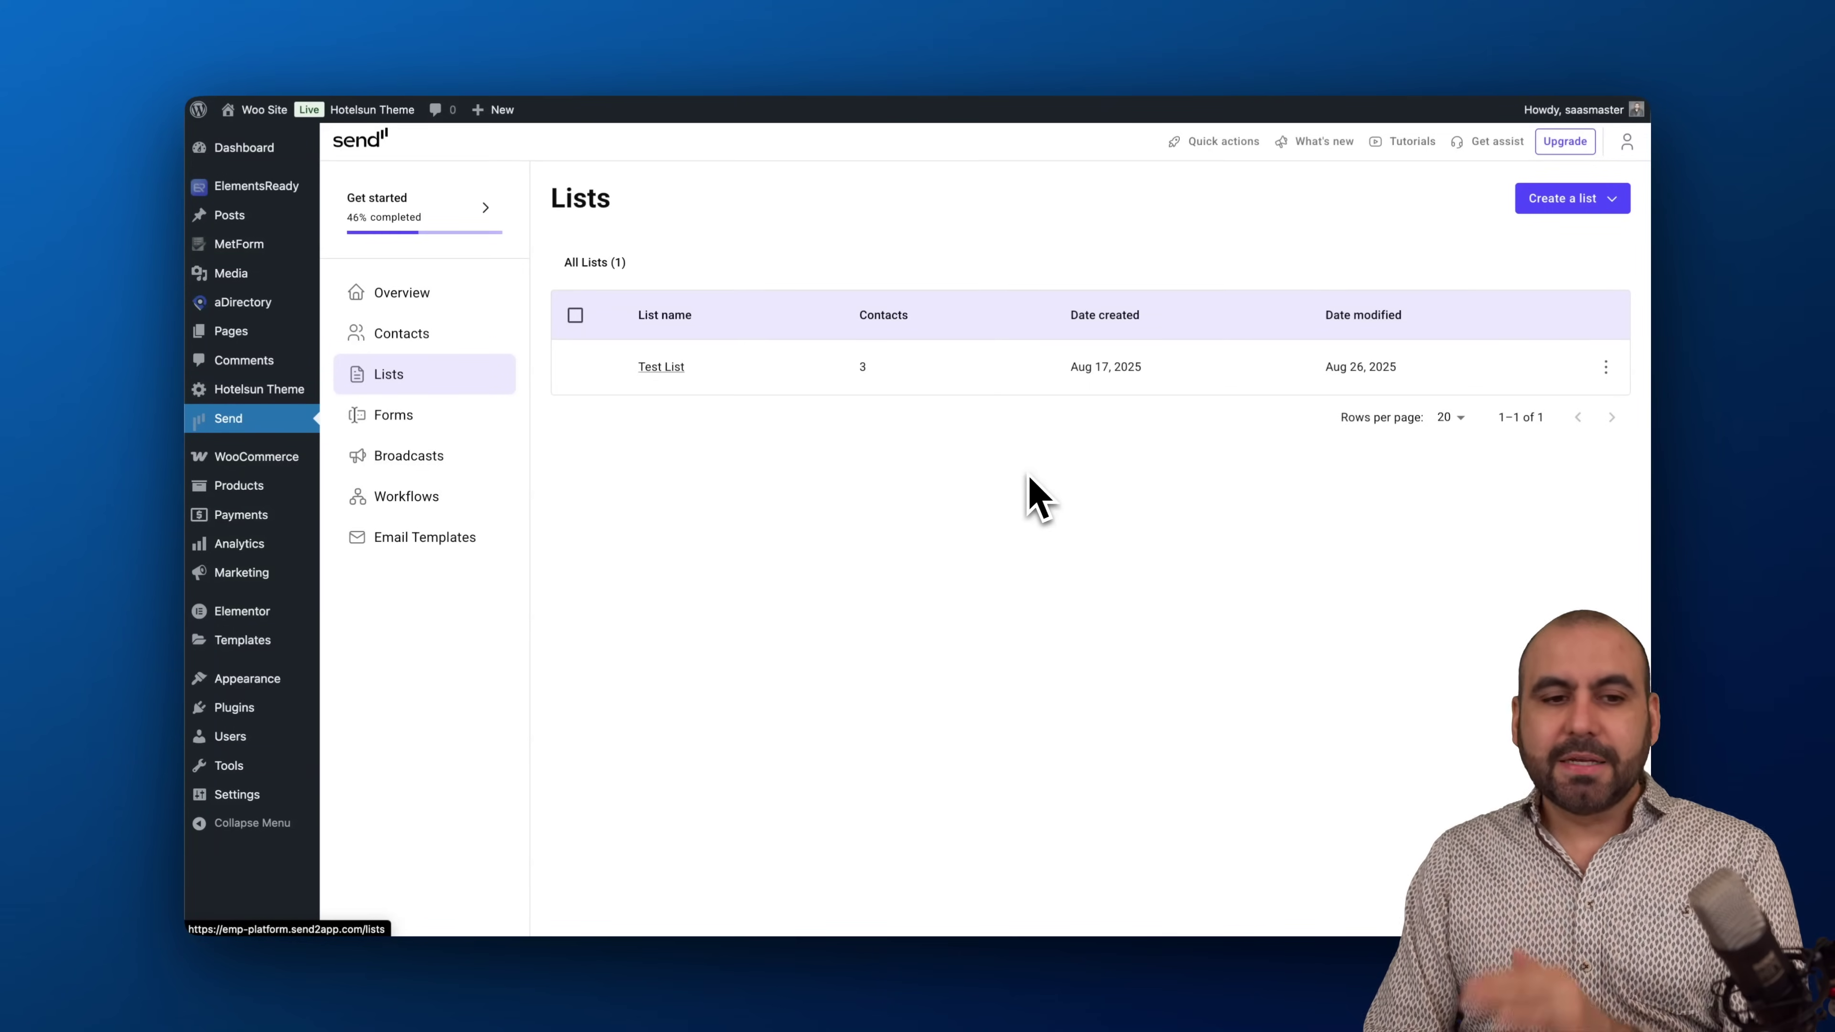
pyautogui.click(443, 422)
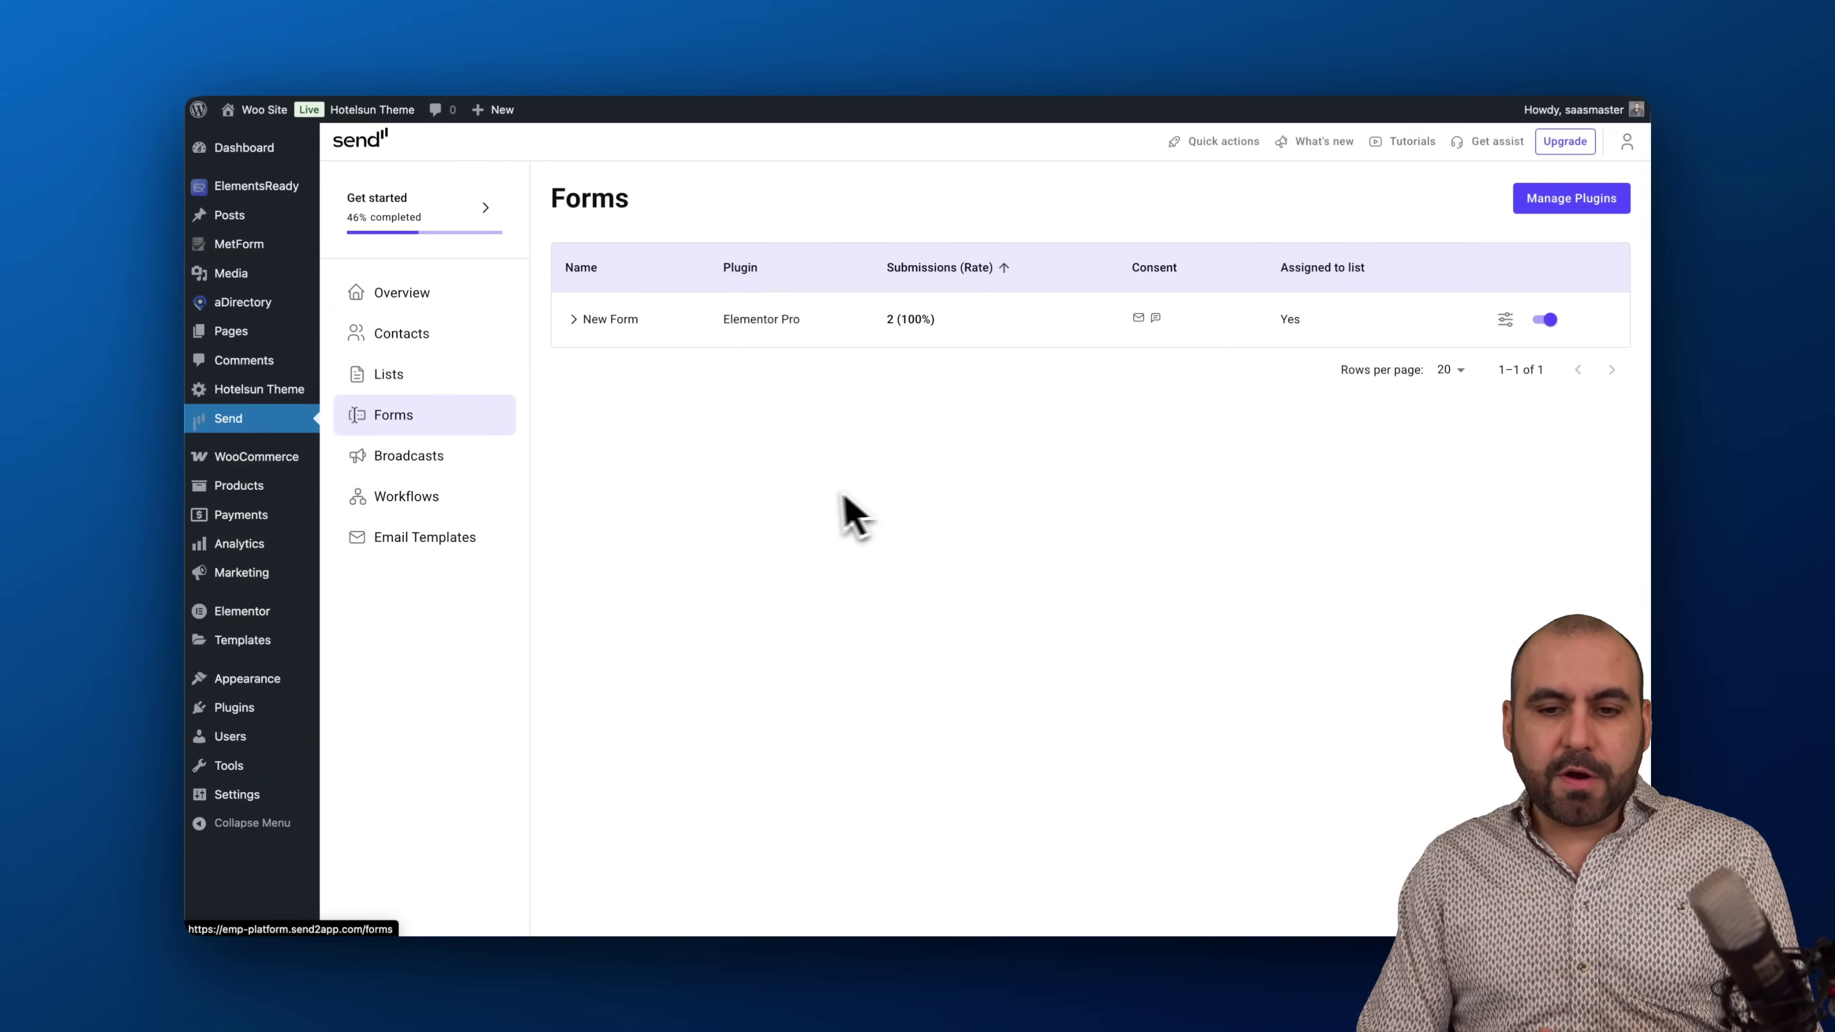
# Expand New Form to its FORM TEST entry and view its settings, closing them unsaved
pyautogui.click(573, 320)
pyautogui.click(1509, 319)
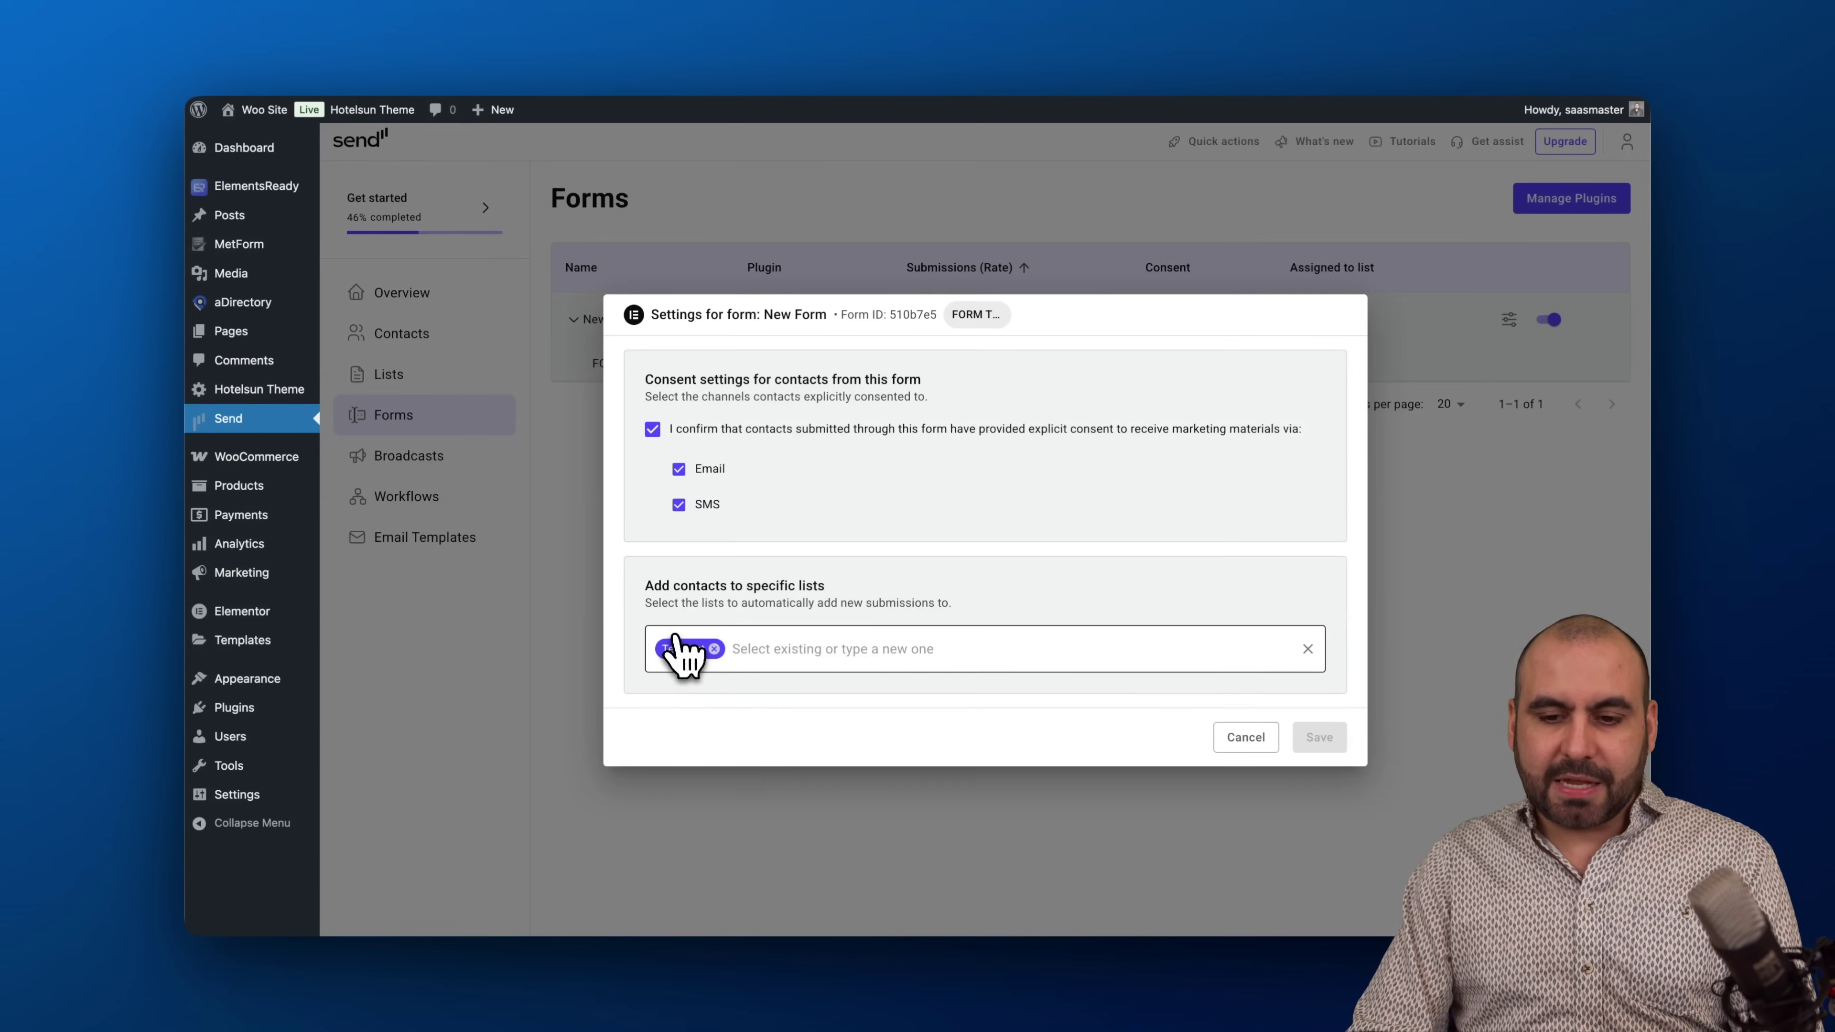
pyautogui.click(1246, 736)
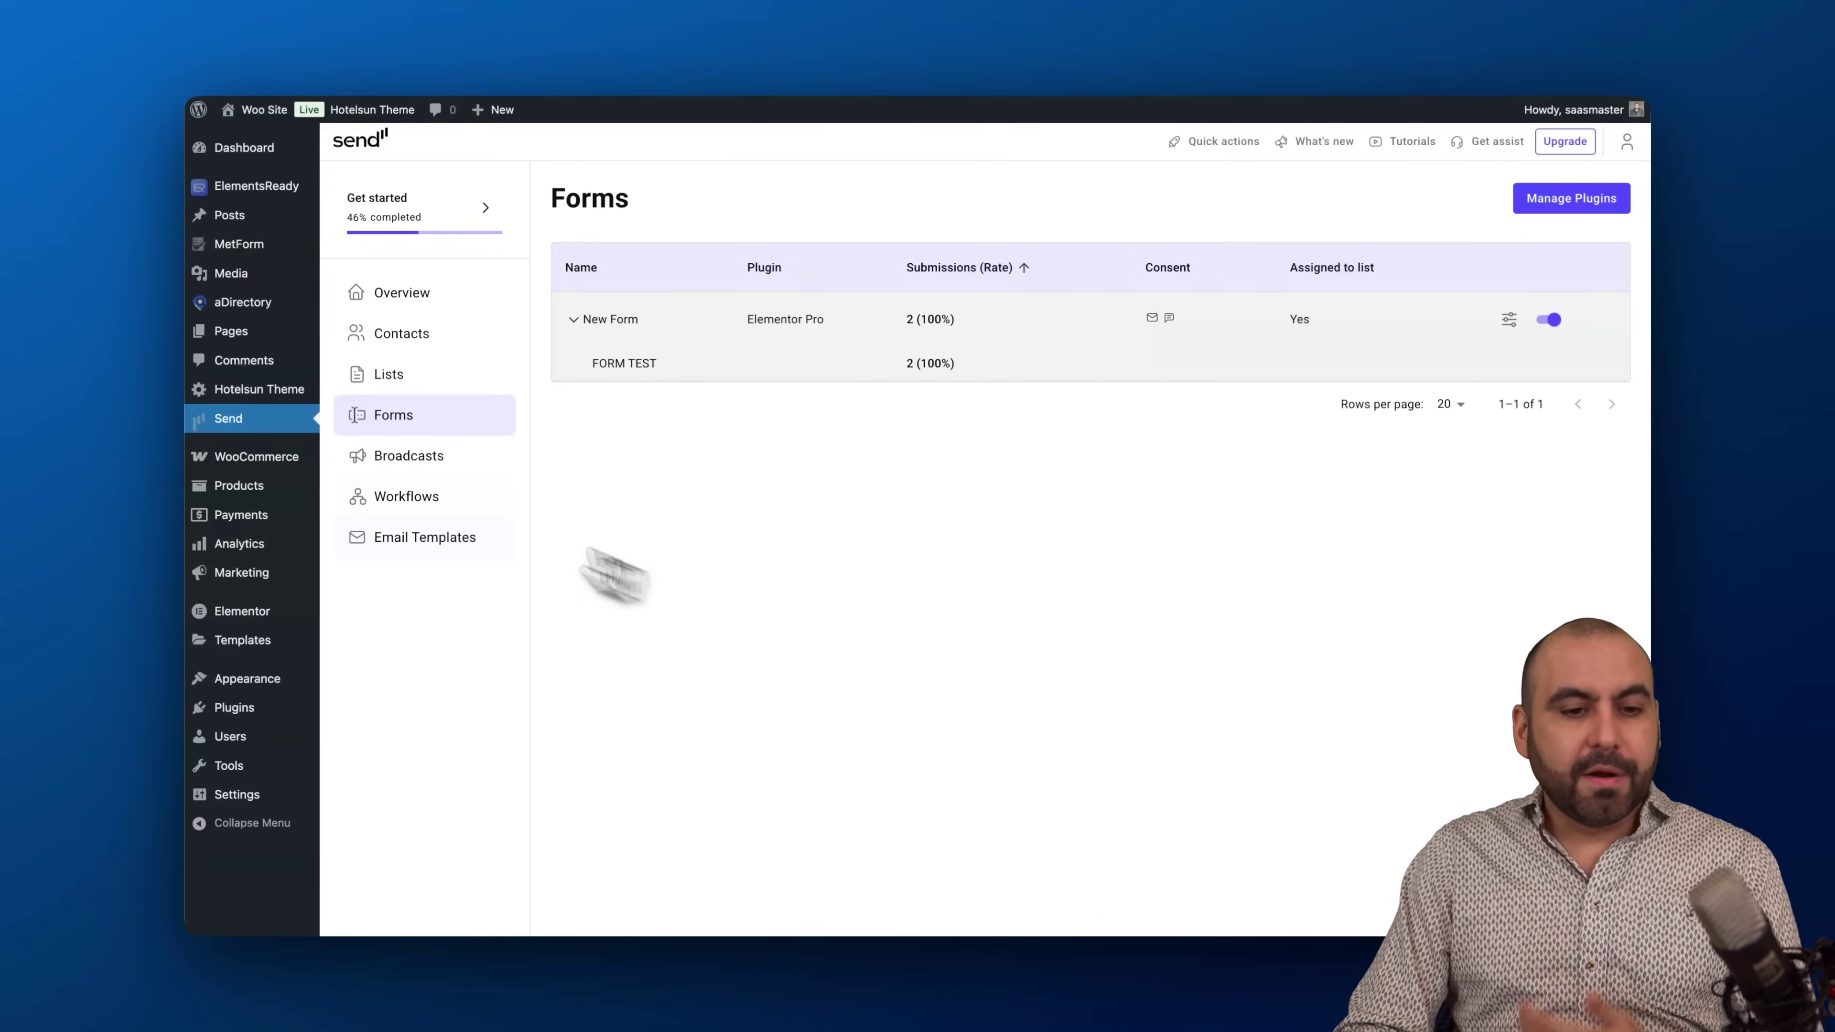
# Browse Email Templates from Broadcasts, comparing My designs with the Template gallery, then return to Overview
pyautogui.click(408, 460)
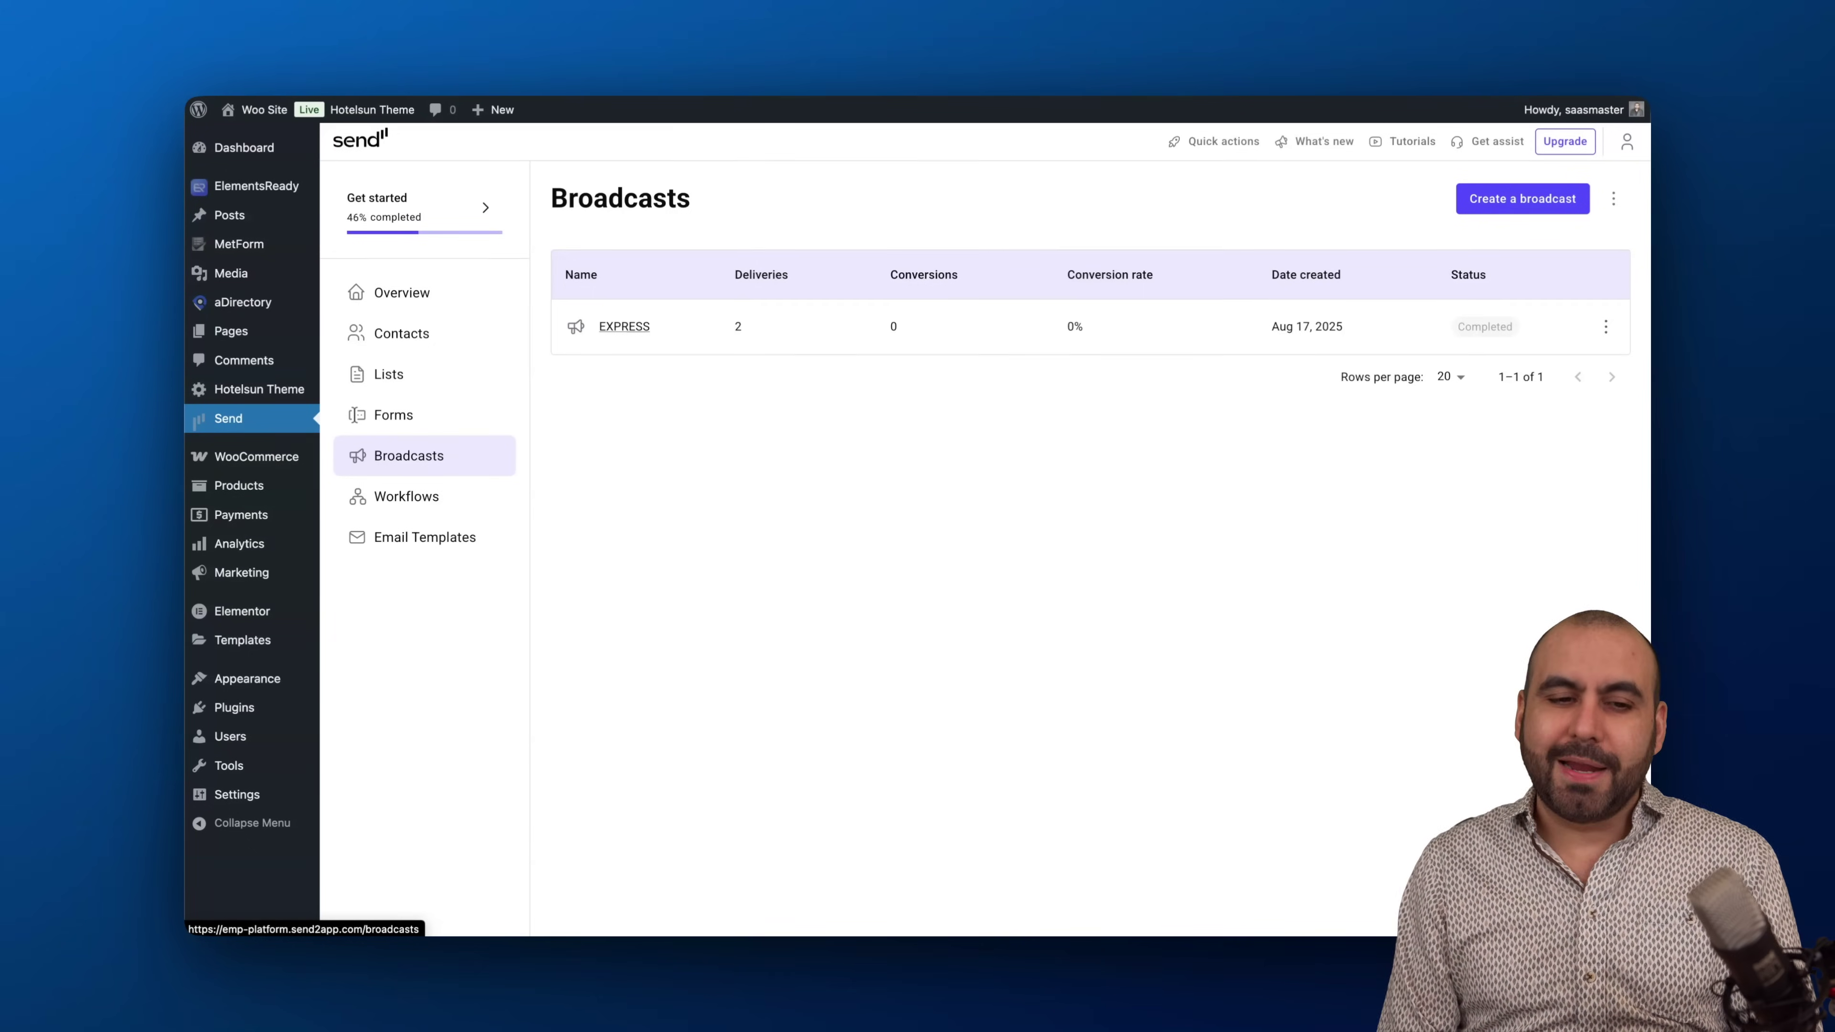
pyautogui.click(446, 544)
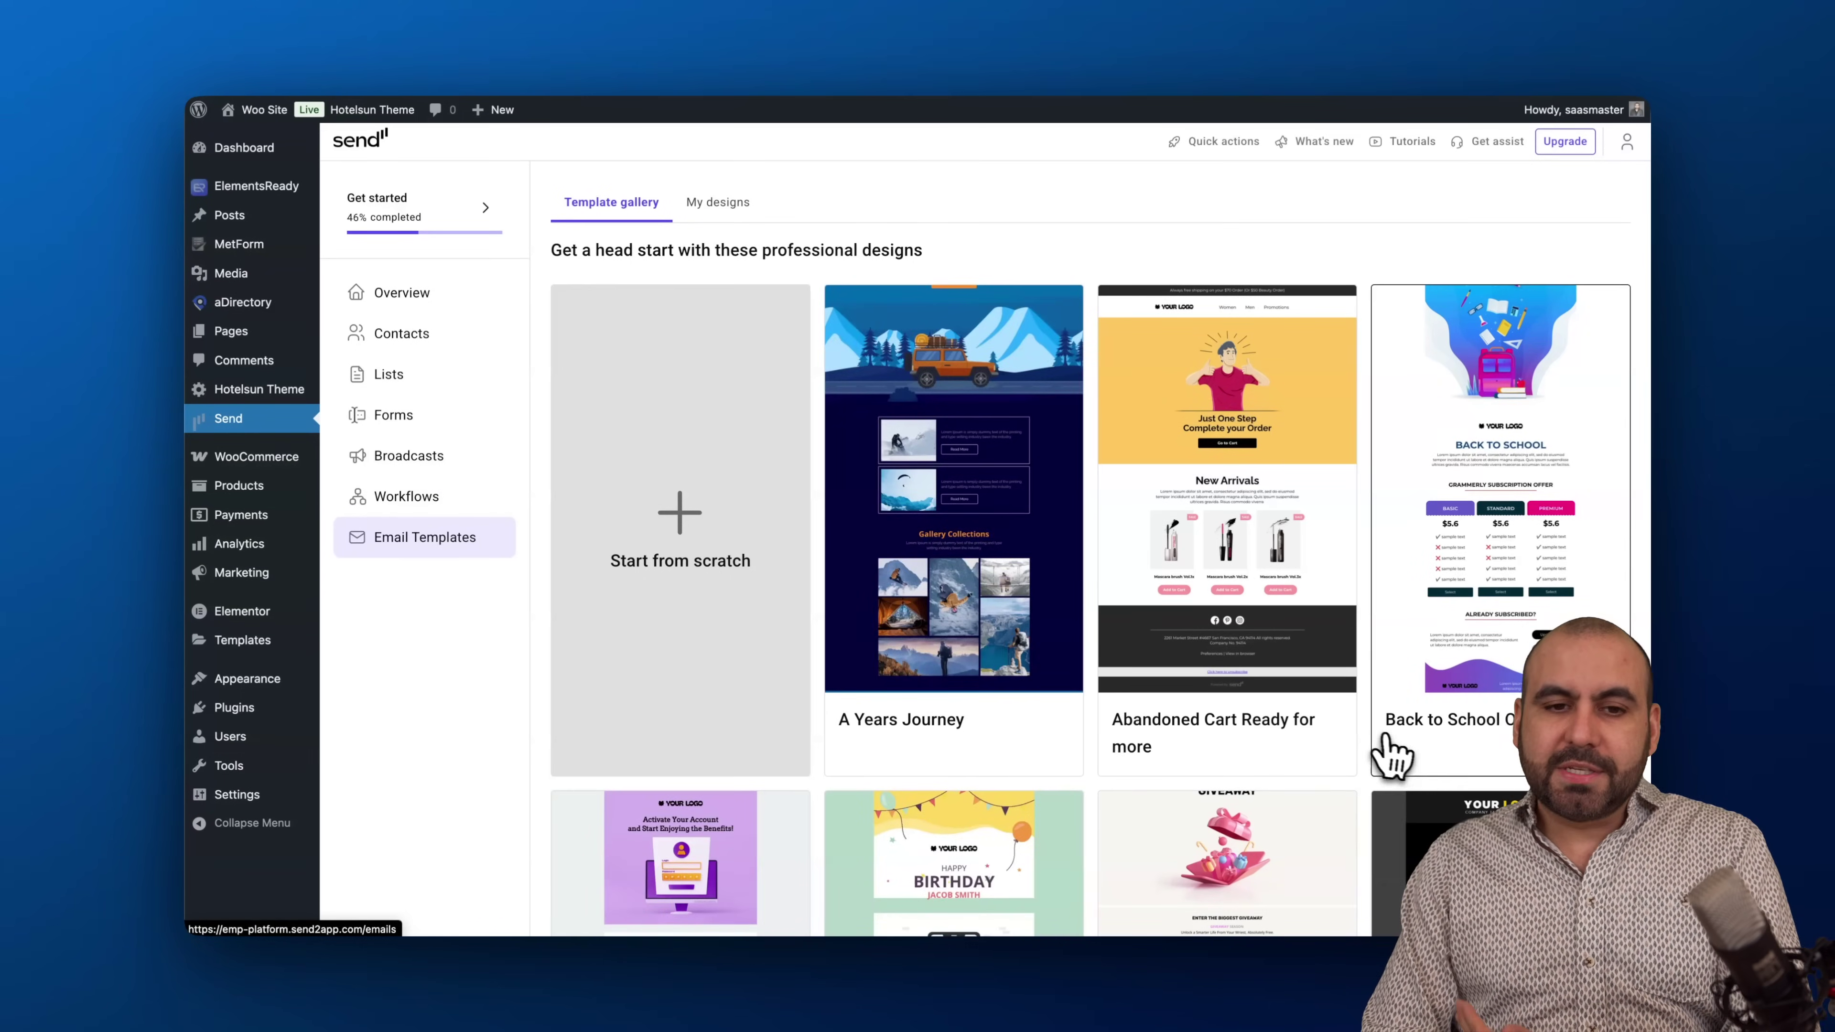
pyautogui.scroll(-4, 1395, 752)
pyautogui.scroll(4, 1394, 752)
pyautogui.click(719, 206)
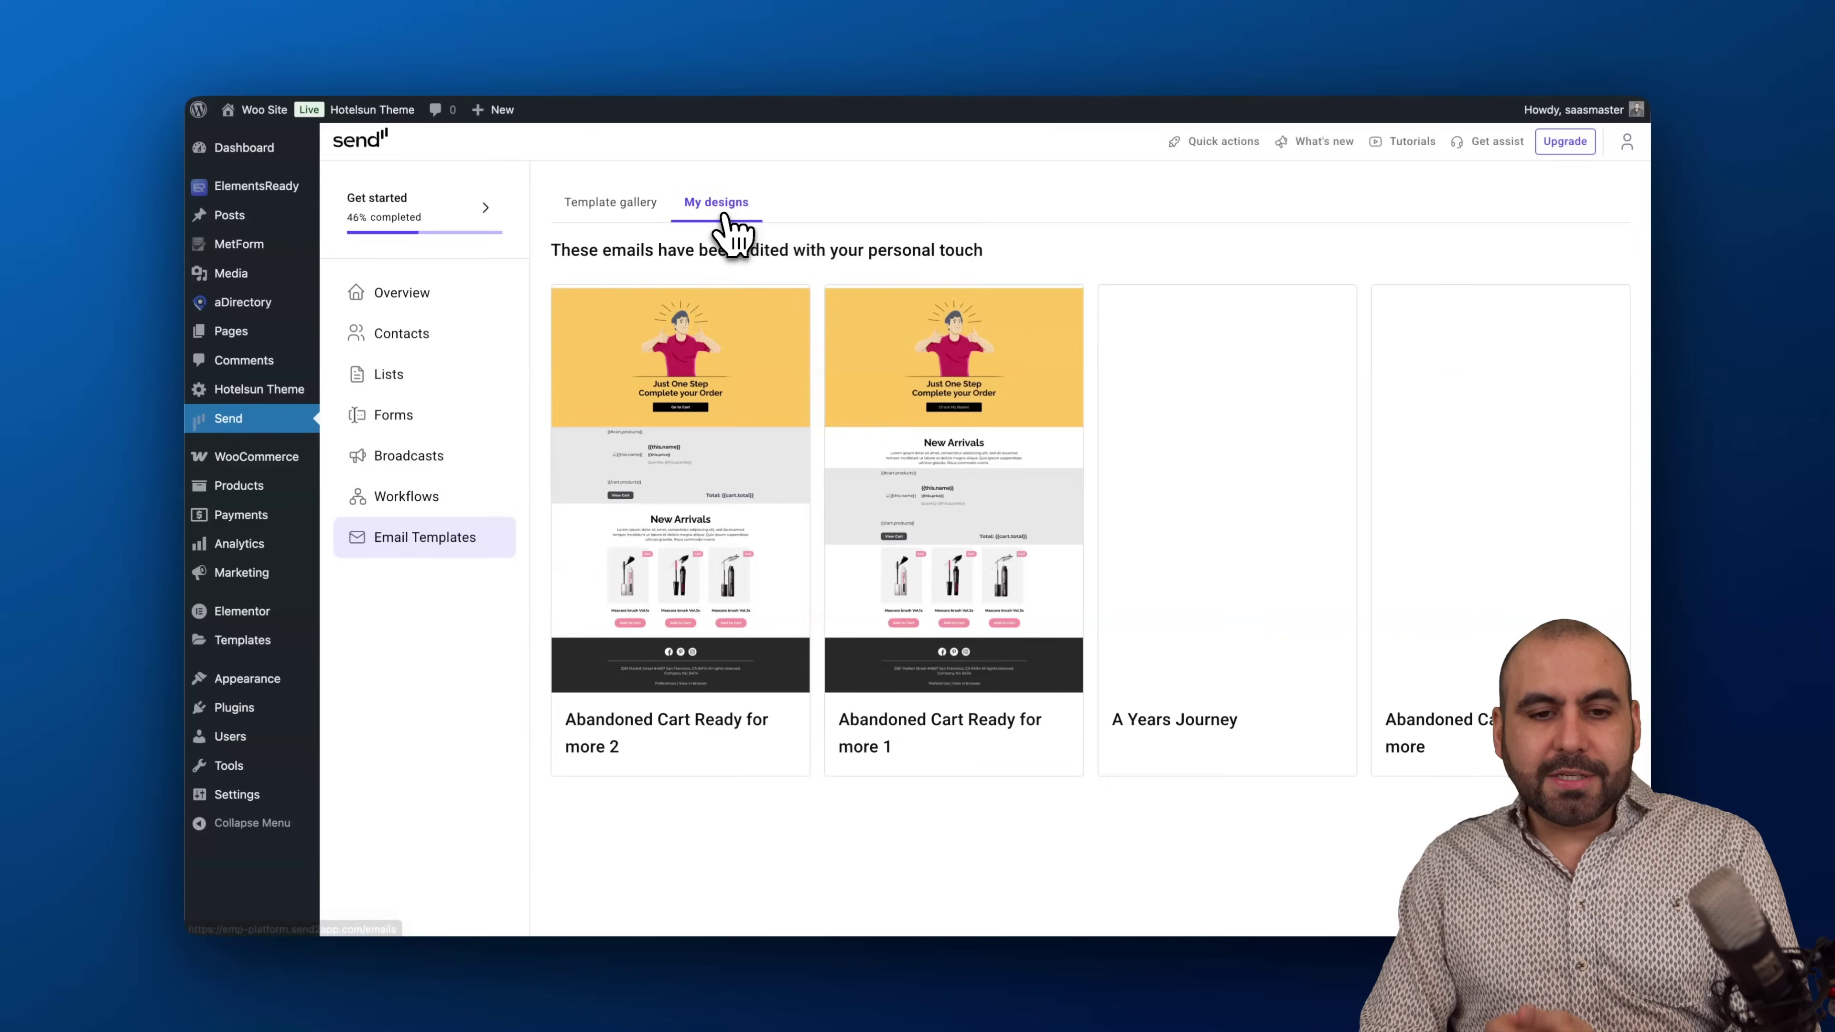
pyautogui.click(589, 210)
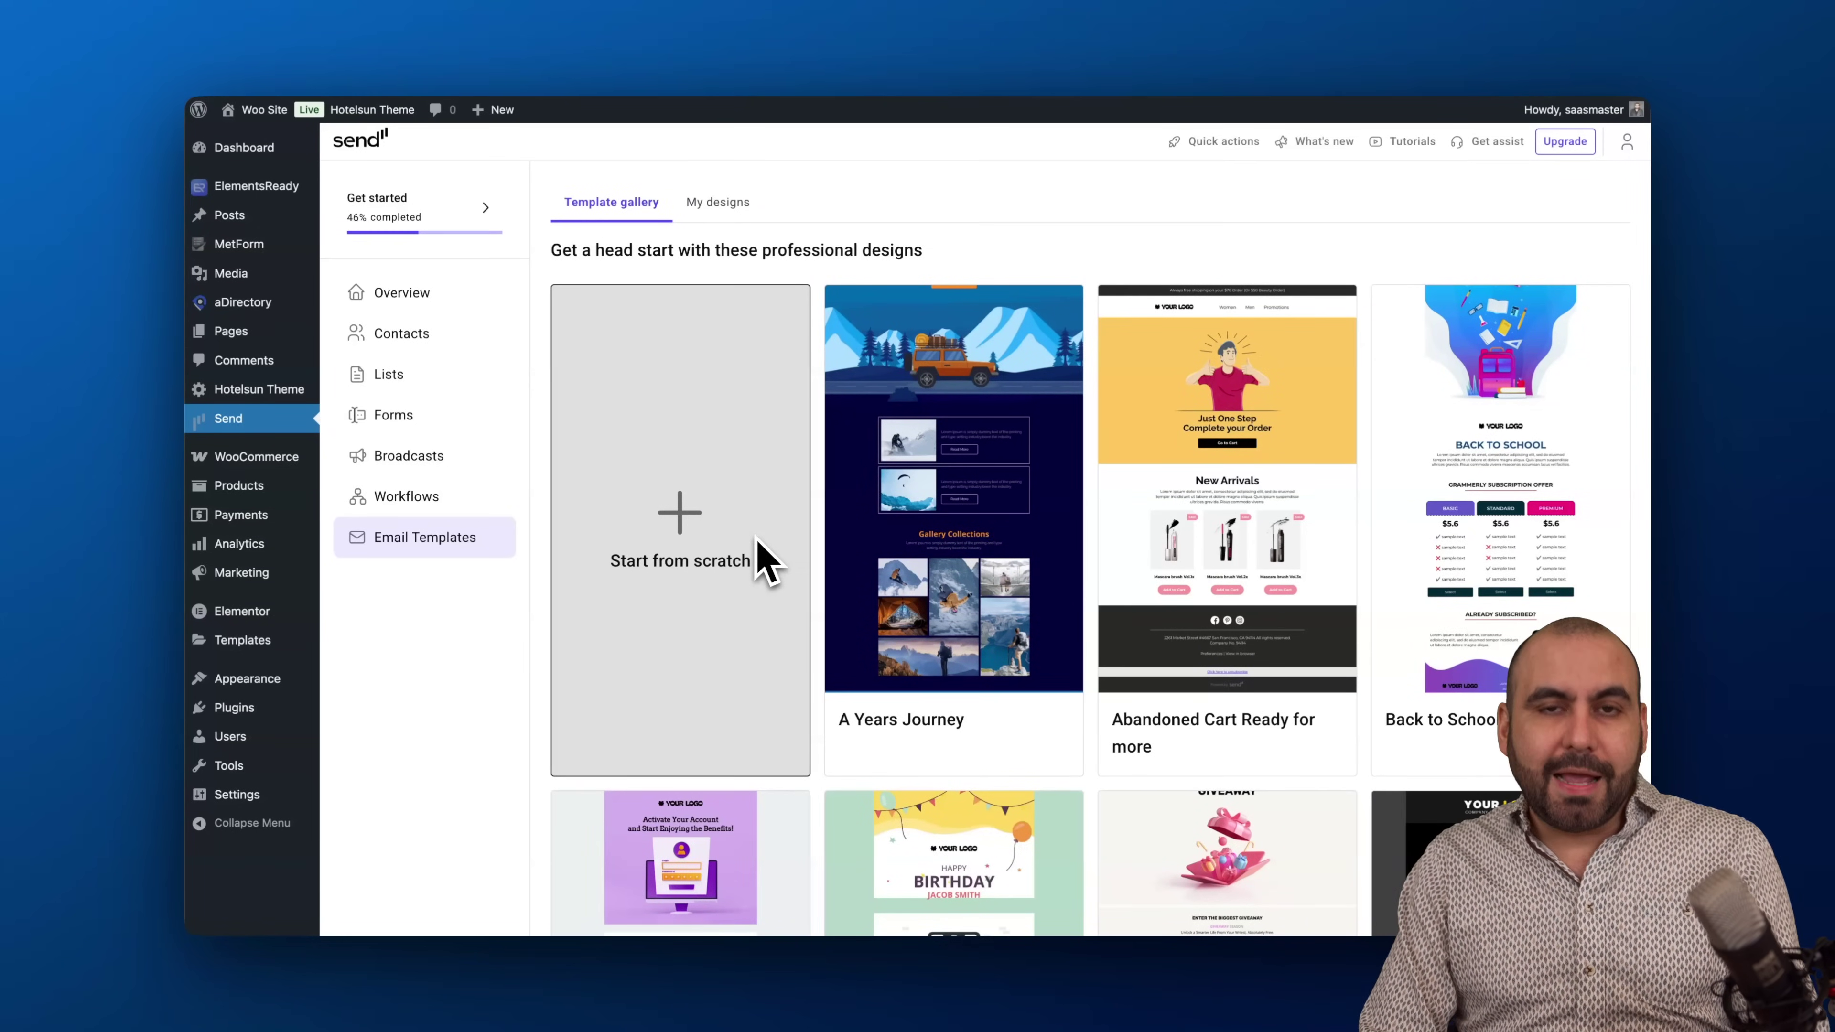
pyautogui.click(402, 292)
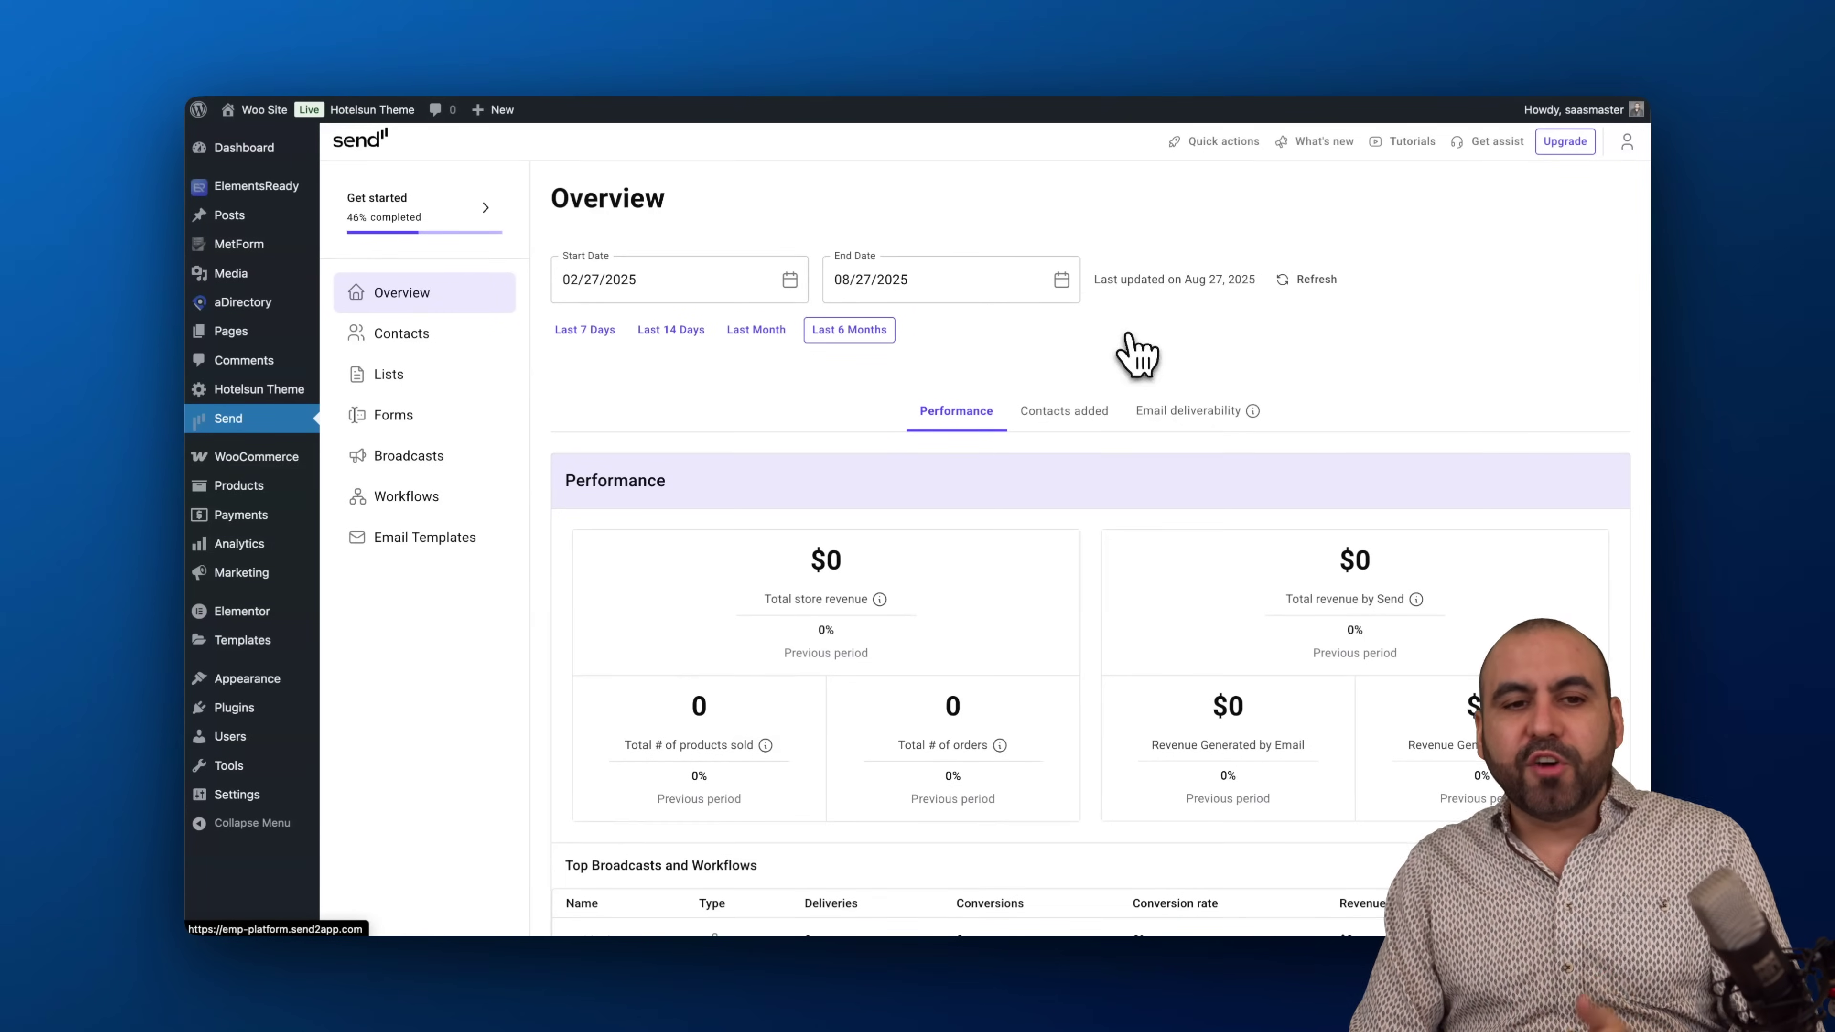
# Switch to the Send website tab headed 'Finally, A Marketing Platform Built for WordPress'
pyautogui.click(645, 56)
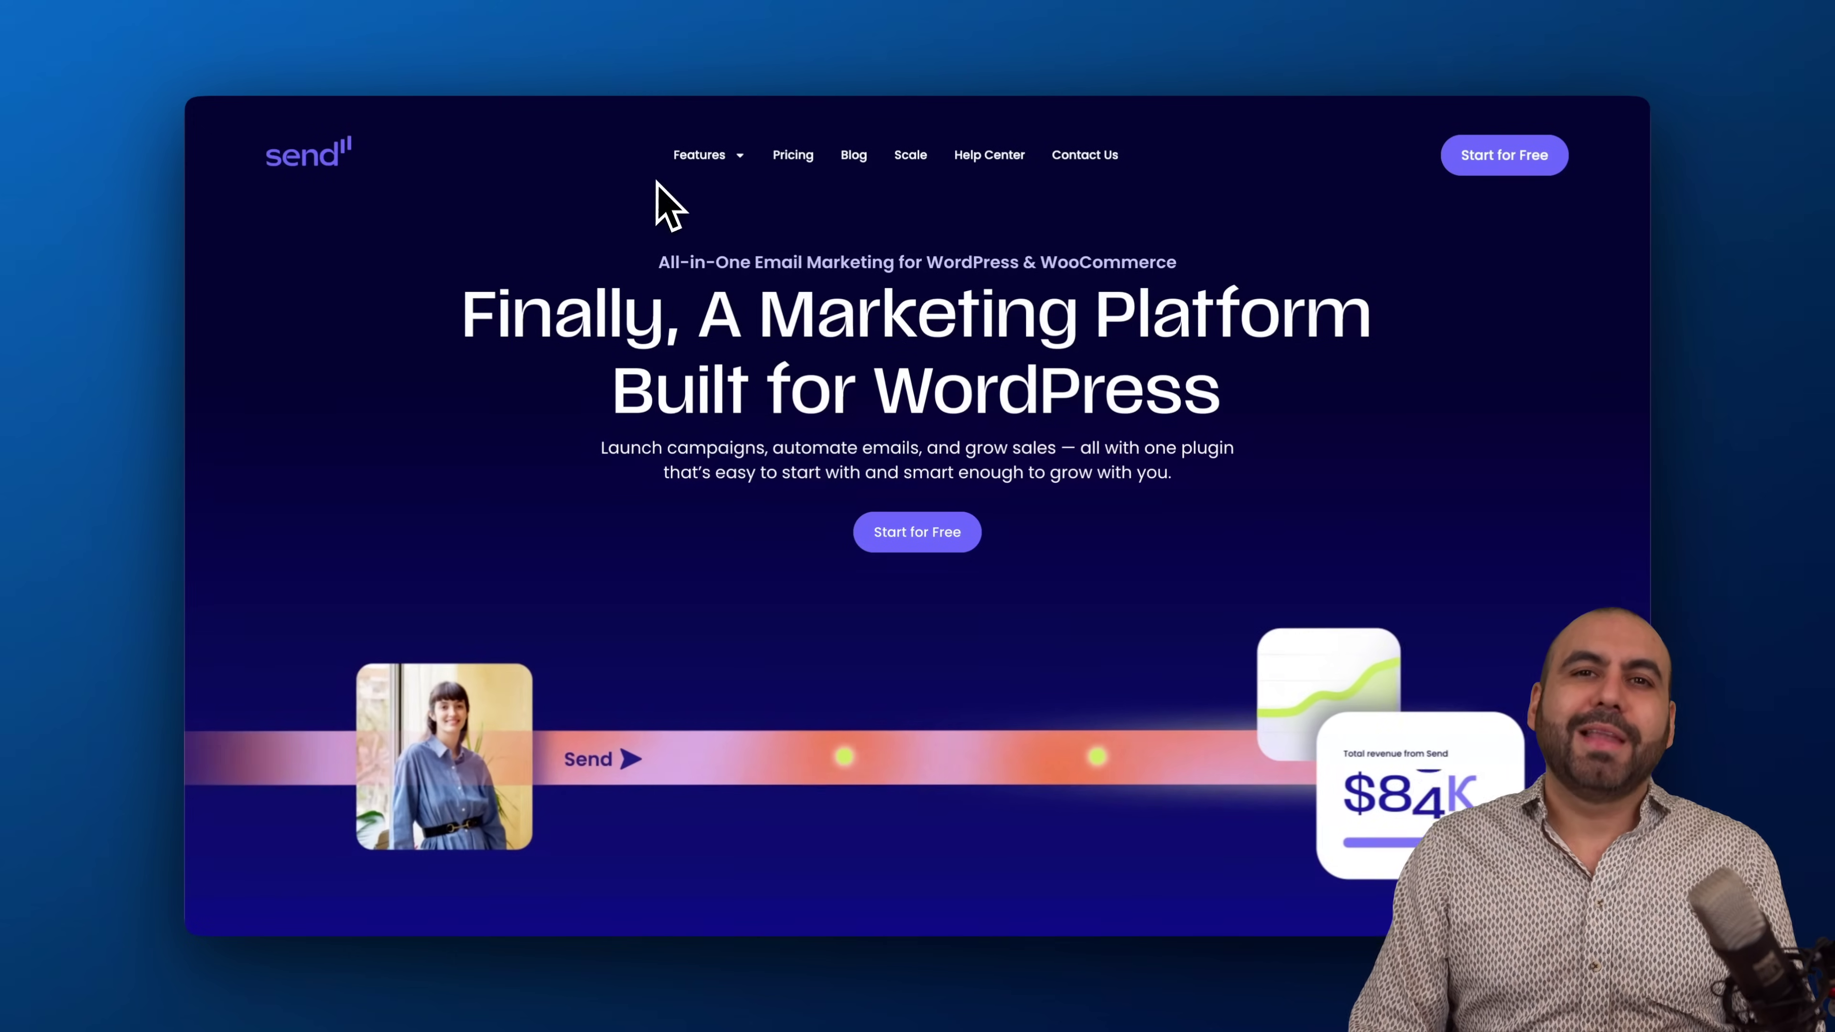